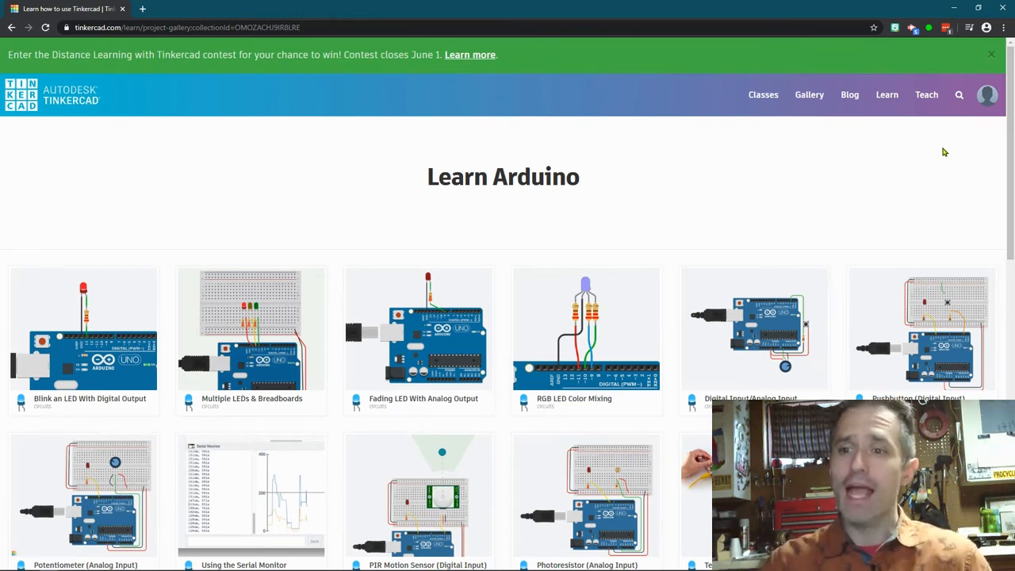
- Open the Learn section and switch its content from 3D to Circuits
{"action": "left_click", "coordinate": [889, 102]}
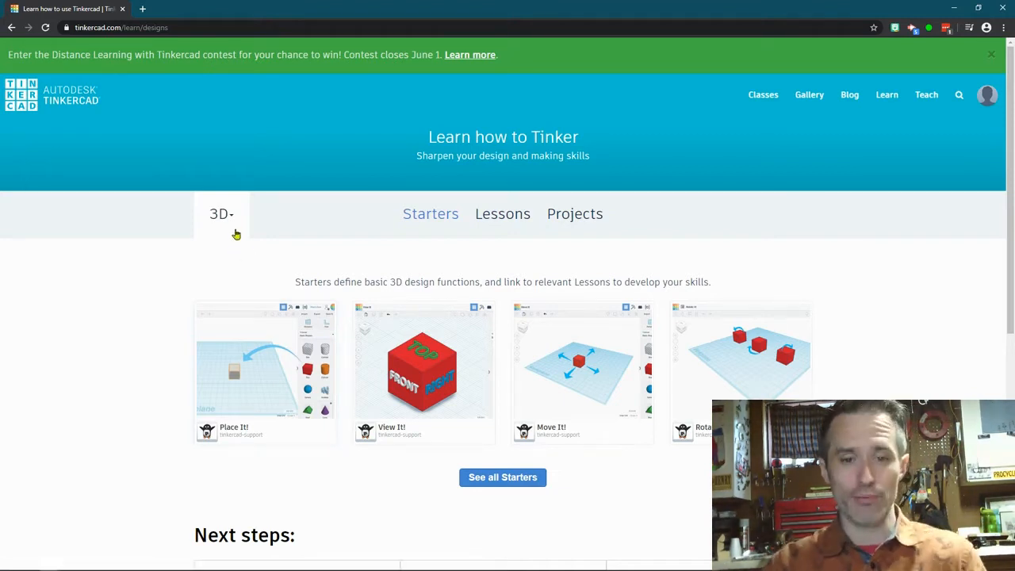
{"action": "left_click", "coordinate": [219, 221]}
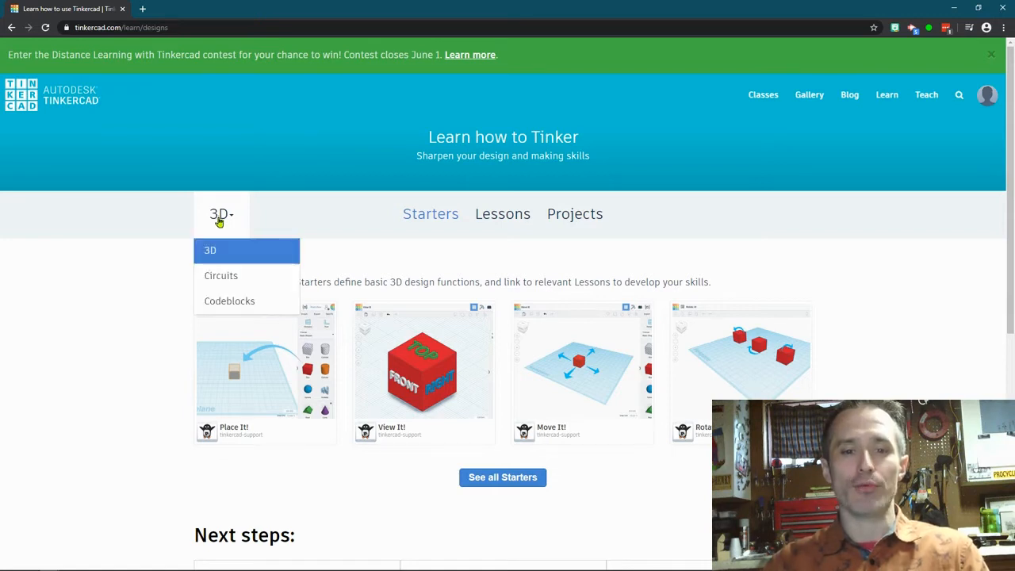
{"action": "left_click", "coordinate": [215, 276]}
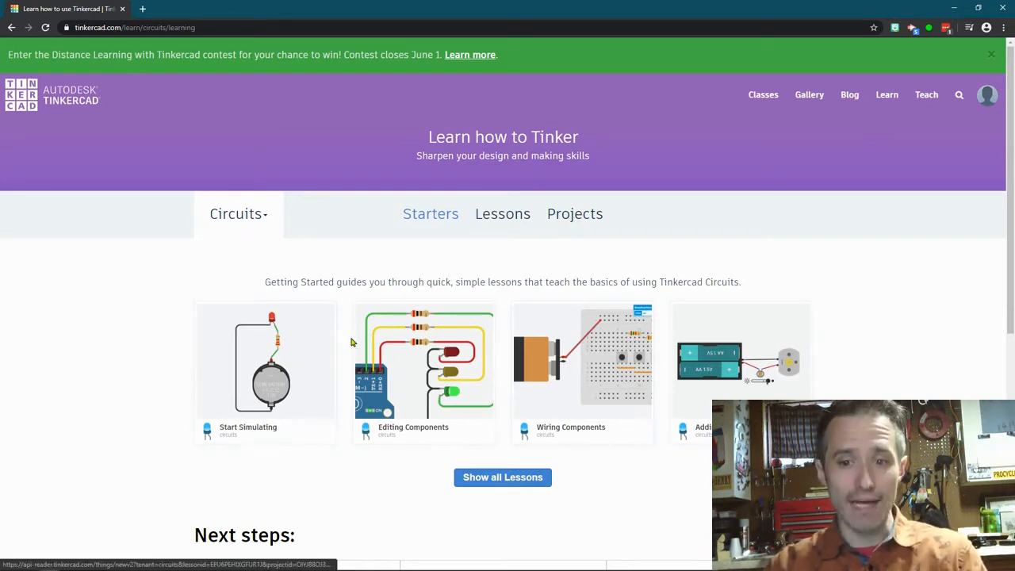
- Look through the Circuits lessons and projects, and open the complete Learn Arduino project gallery
{"action": "left_click", "coordinate": [495, 222]}
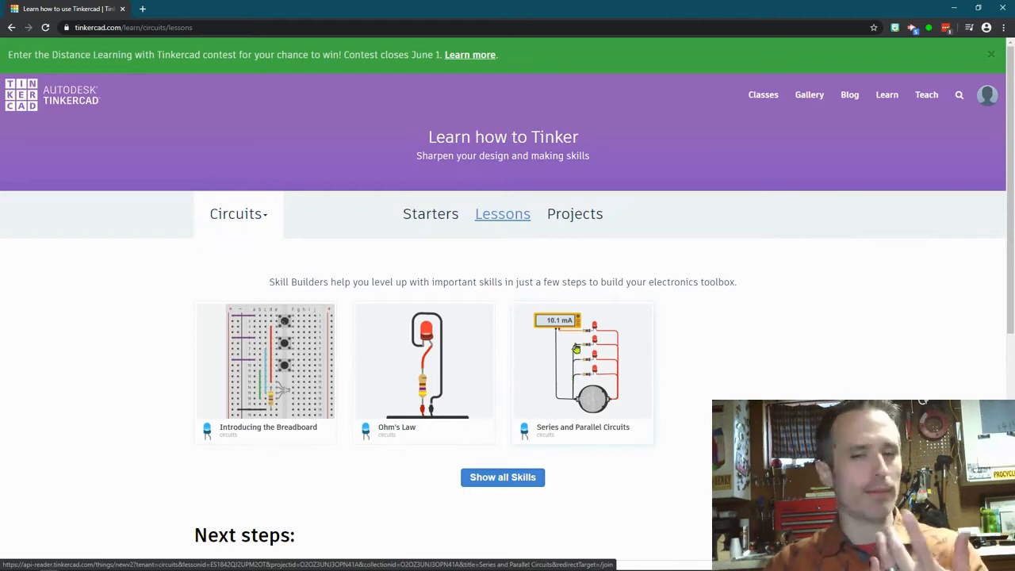
{"action": "left_click", "coordinate": [580, 223]}
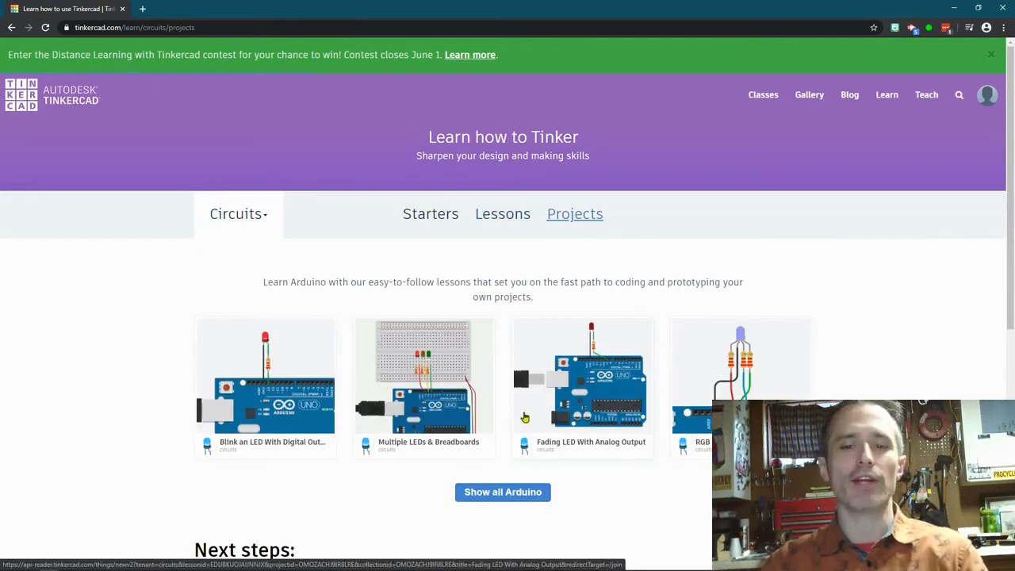
{"action": "left_click", "coordinate": [523, 494]}
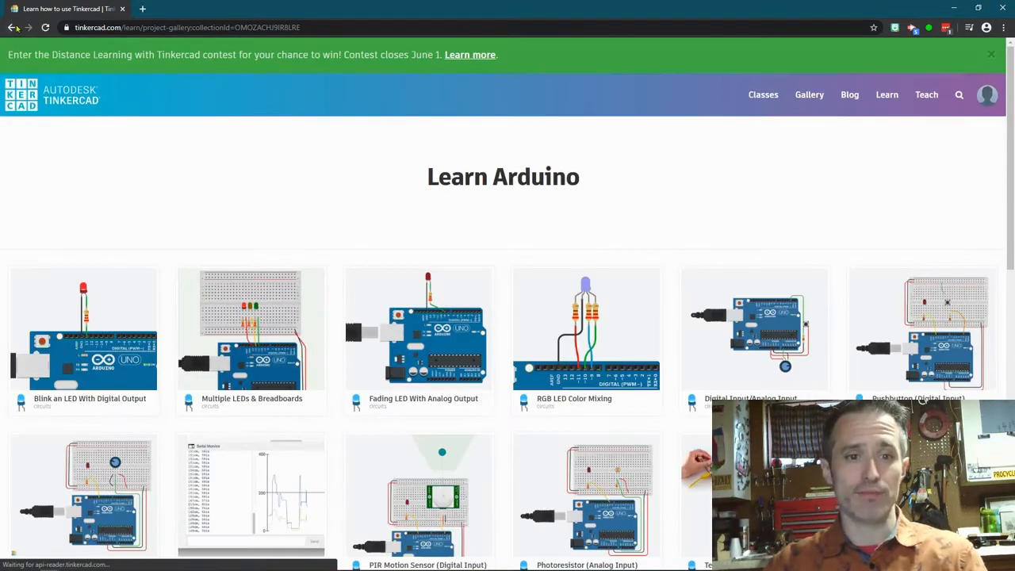
{"action": "key", "text": "alt+Left"}
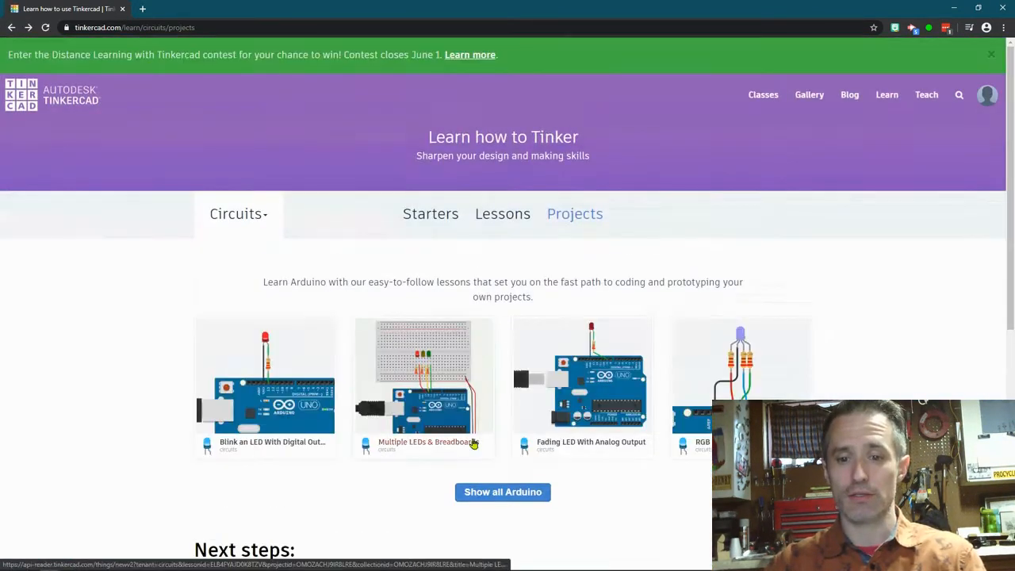
{"action": "left_click", "coordinate": [517, 489]}
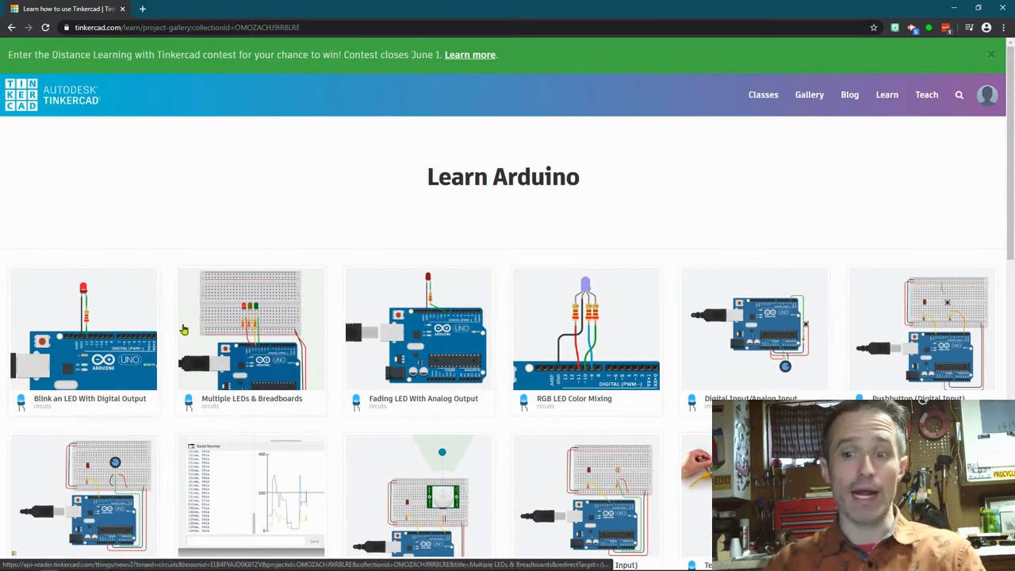
- Browse the Learn Arduino gallery and open Project 2: Spaceship Interface
{"action": "scroll", "coordinate": [452, 341], "scroll_direction": "down", "scroll_amount": 1}
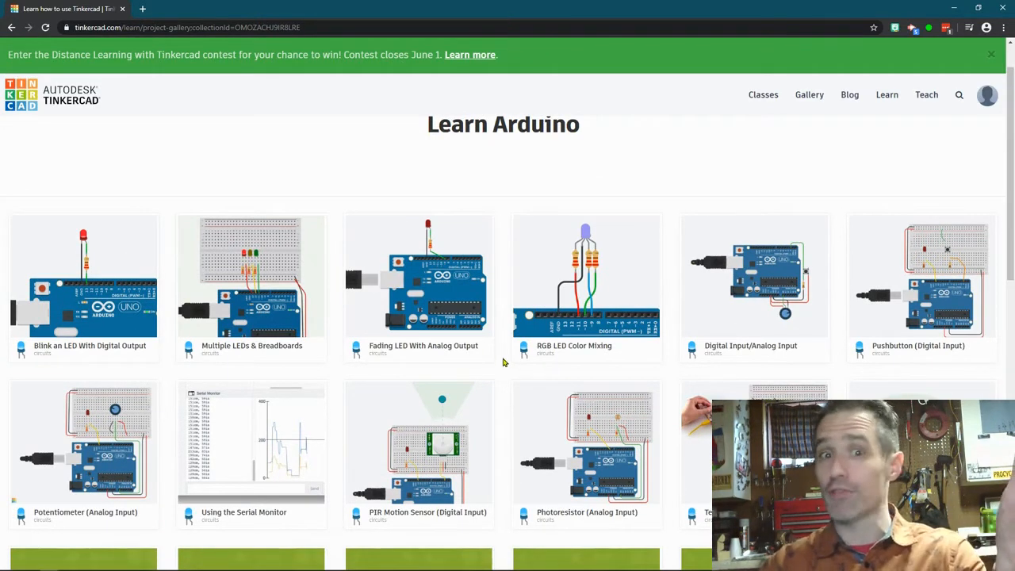
{"action": "scroll", "coordinate": [326, 480], "scroll_direction": "down", "scroll_amount": 3}
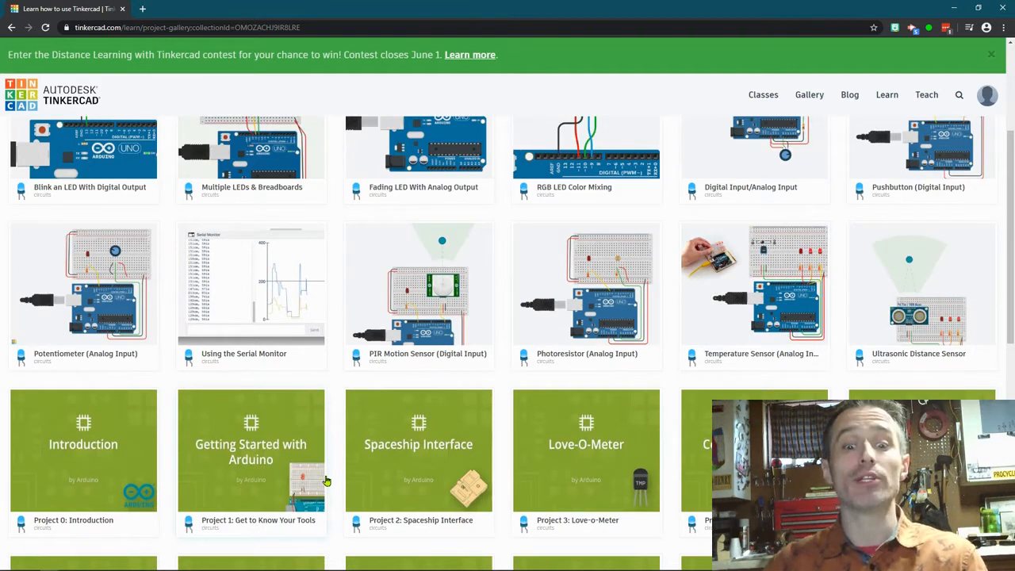
{"action": "scroll", "coordinate": [326, 476], "scroll_direction": "down", "scroll_amount": 2}
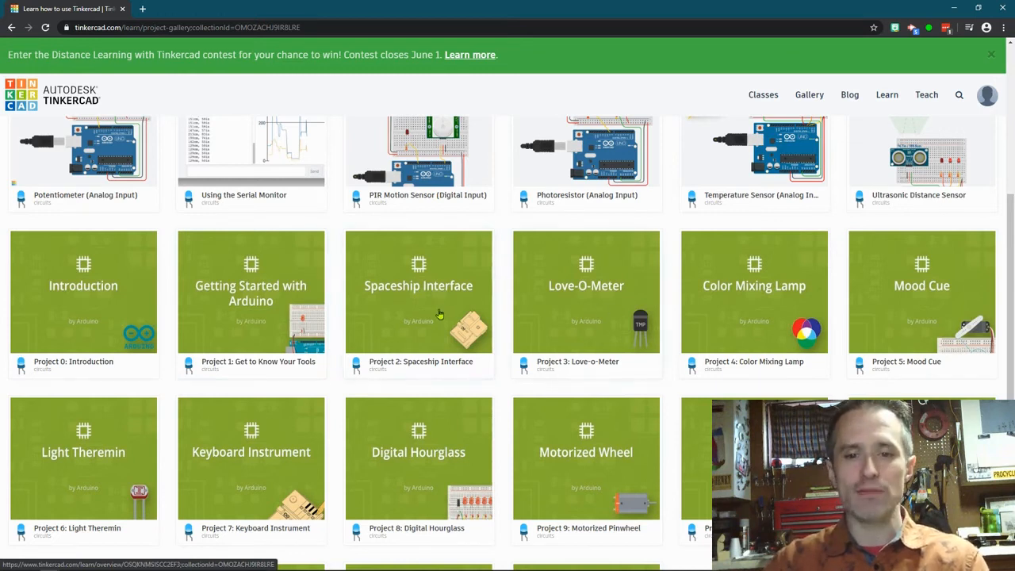
{"action": "scroll", "coordinate": [714, 391], "scroll_direction": "down", "scroll_amount": 3}
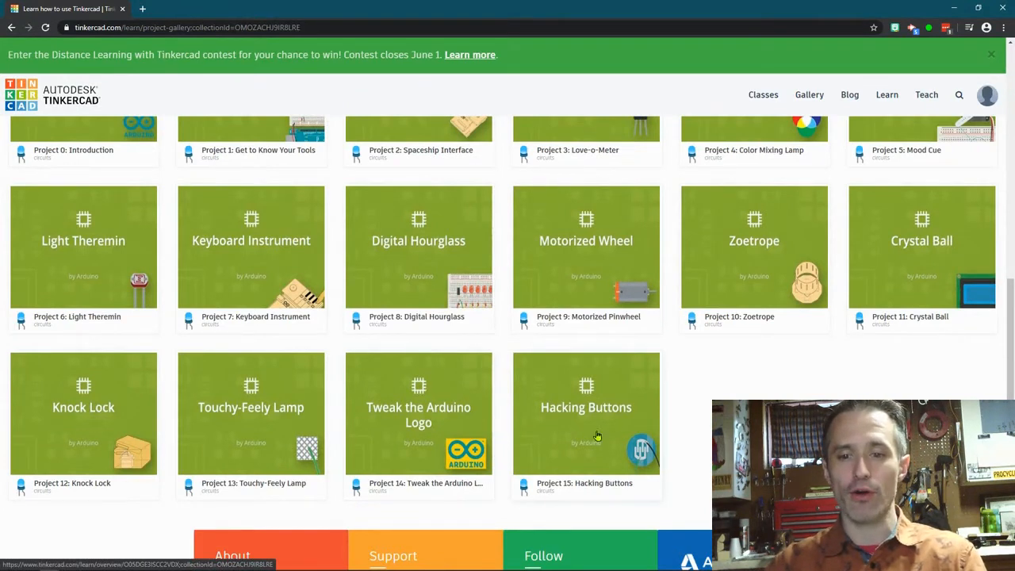
{"action": "scroll", "coordinate": [597, 435], "scroll_direction": "up", "scroll_amount": 3}
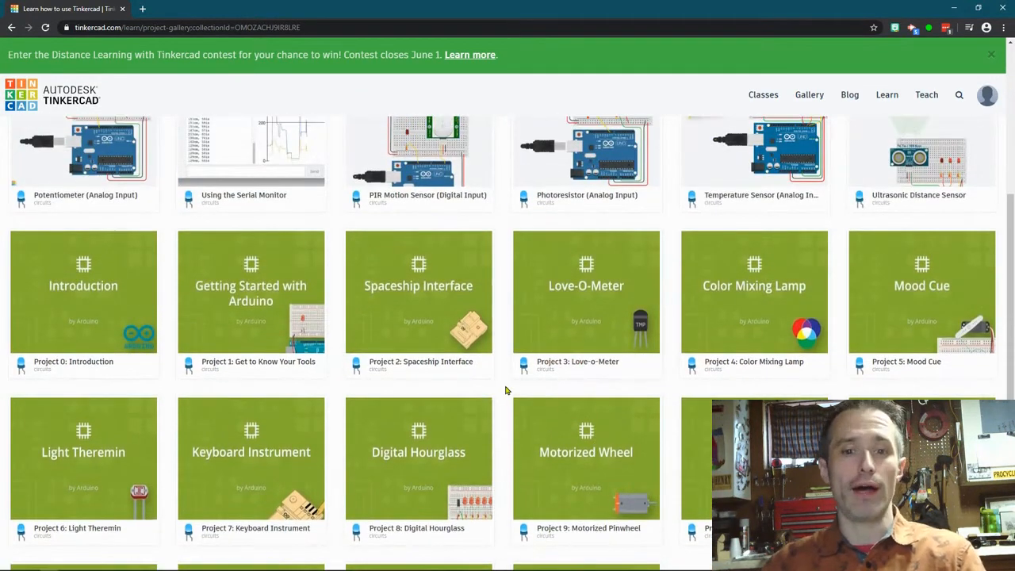
{"action": "scroll", "coordinate": [505, 397], "scroll_direction": "up", "scroll_amount": 1}
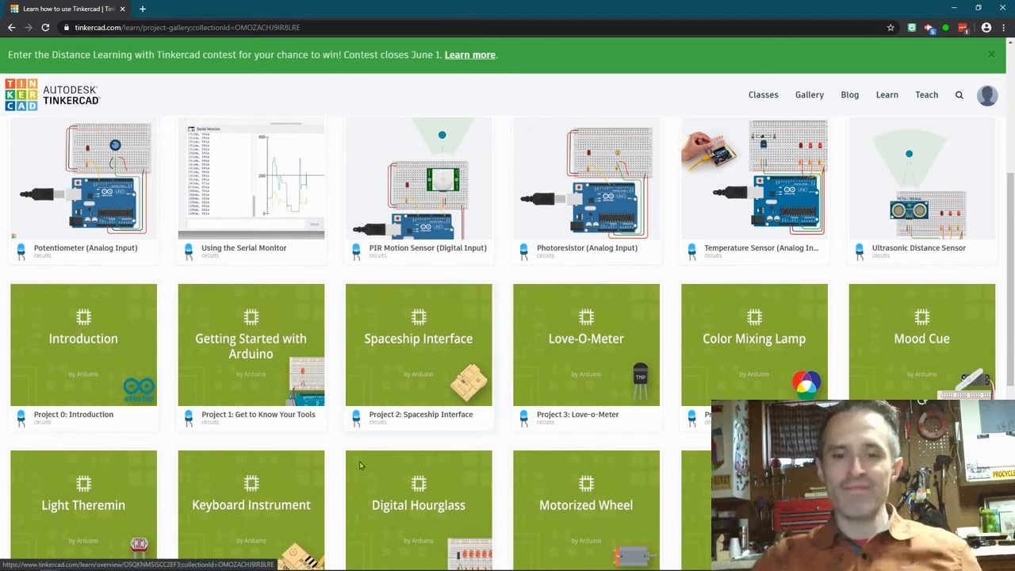
{"action": "left_click", "coordinate": [394, 344]}
- Restart the Spaceship Interface project and start its first lesson, Introduction
{"action": "scroll", "coordinate": [318, 302], "scroll_direction": "up", "scroll_amount": 1}
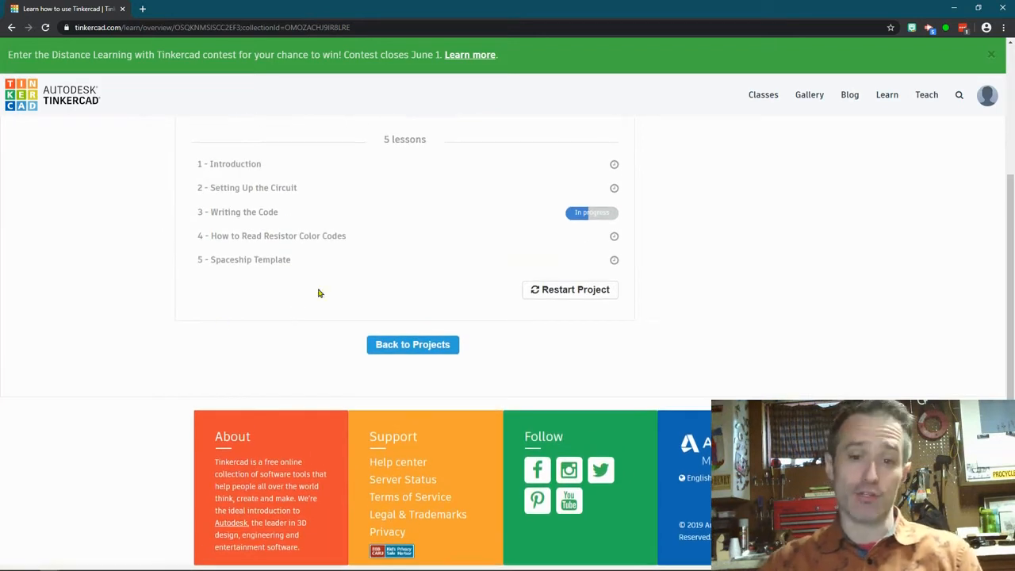
{"action": "scroll", "coordinate": [111, 278], "scroll_direction": "up", "scroll_amount": 2}
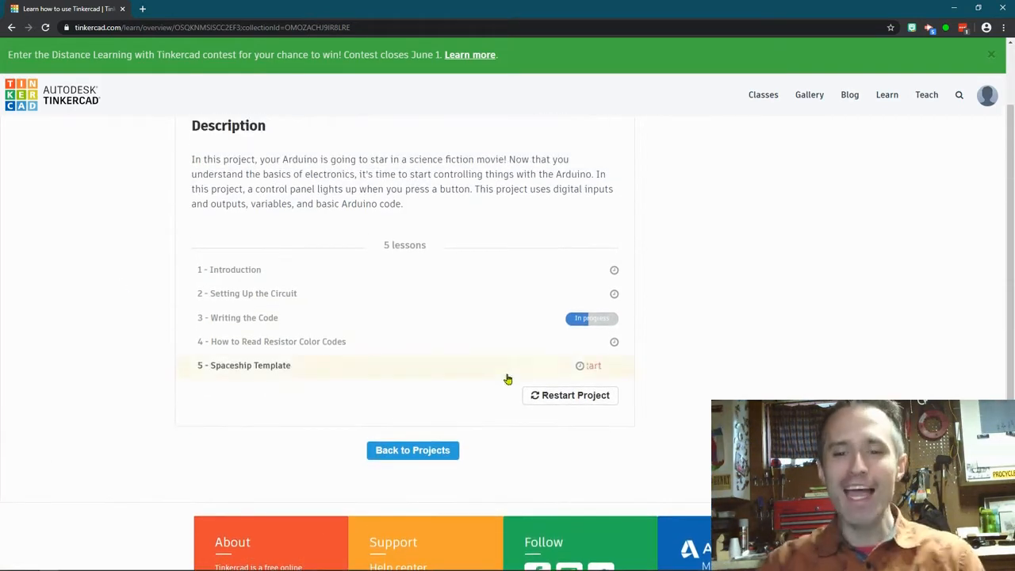
{"action": "left_click", "coordinate": [569, 398]}
{"action": "left_click", "coordinate": [639, 150]}
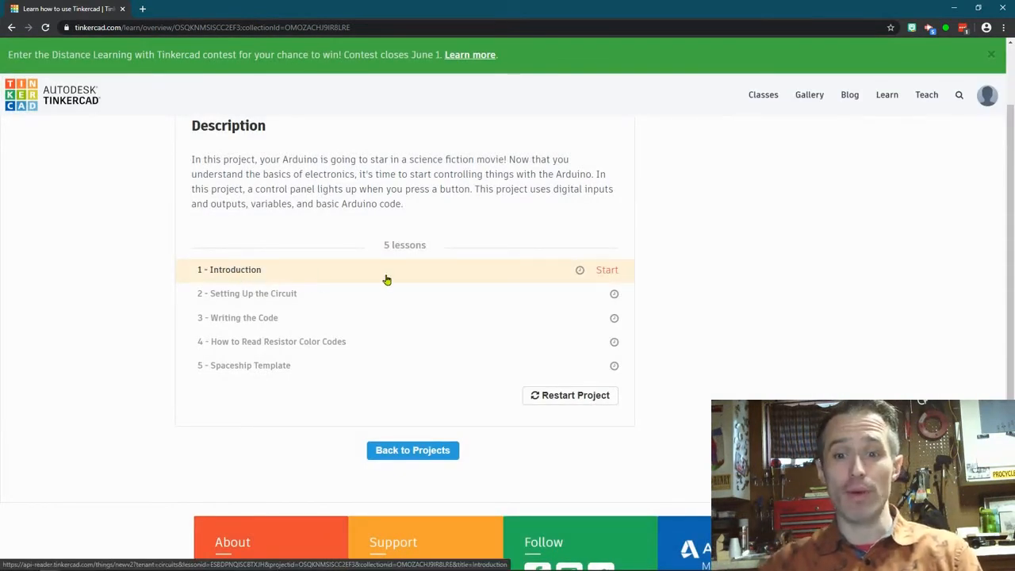
{"action": "left_click", "coordinate": [437, 273]}
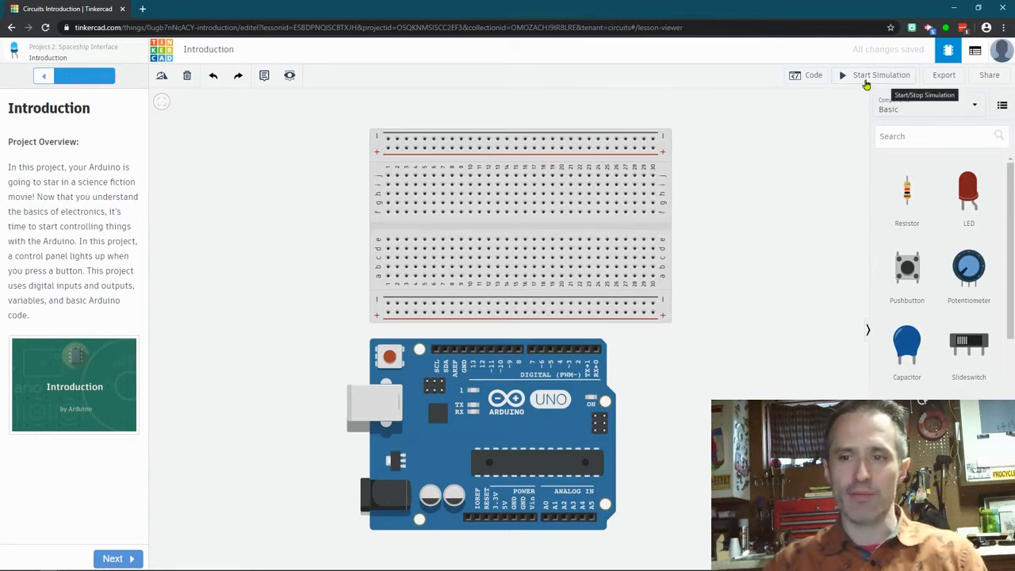
- View the Arduino's text code and return to the component library
{"action": "left_click", "coordinate": [807, 77]}
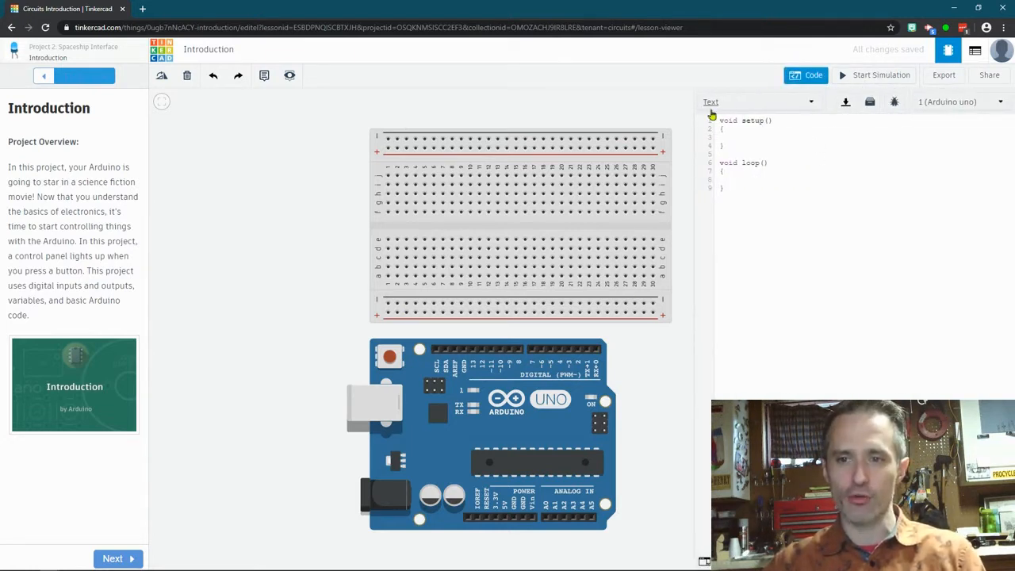
{"action": "left_click", "coordinate": [799, 77]}
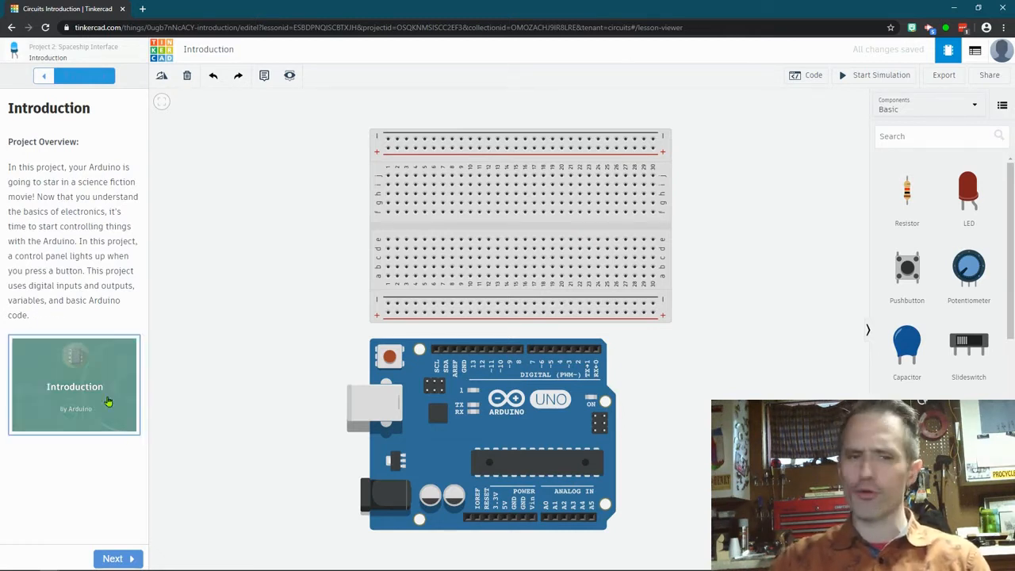
- Advance the lesson to the Project Description page and read the explanation of the button, pin 2 and the LEDs
{"action": "left_click", "coordinate": [115, 559]}
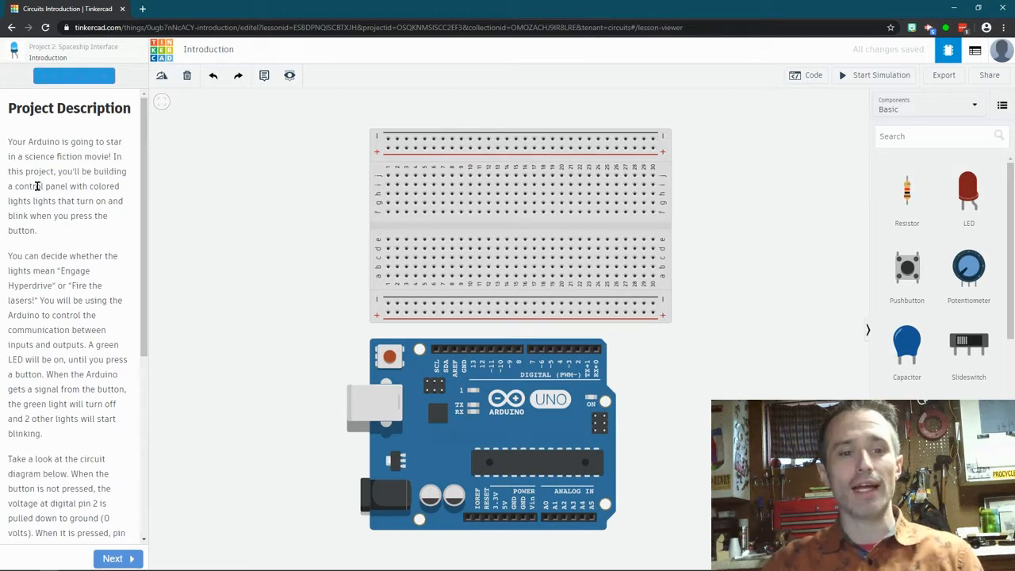
{"action": "left_click_drag", "start_coordinate": [53, 200], "coordinate": [35, 201]}
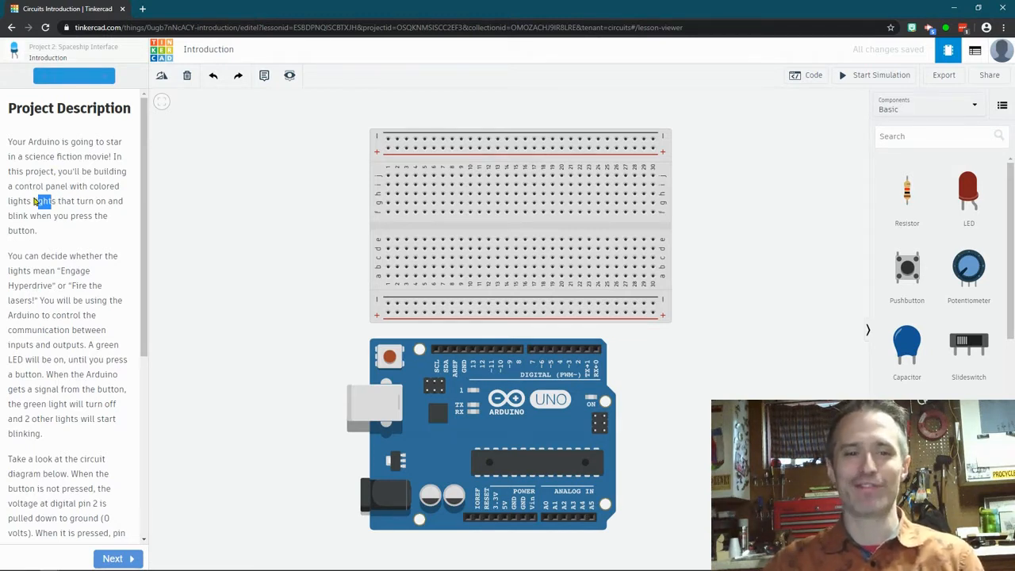
{"action": "left_click", "coordinate": [69, 205]}
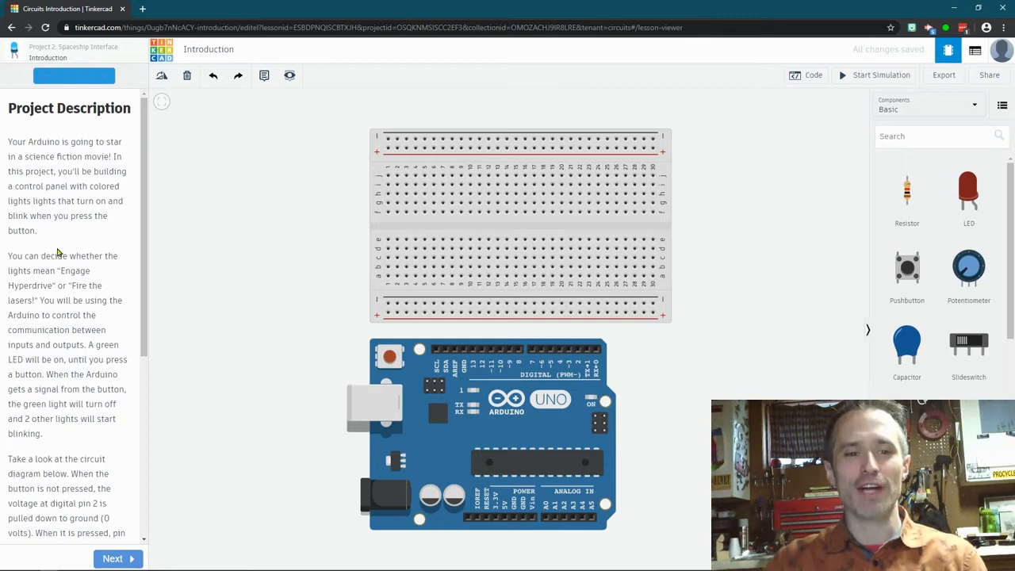
{"action": "scroll", "coordinate": [42, 242], "scroll_direction": "down", "scroll_amount": 3}
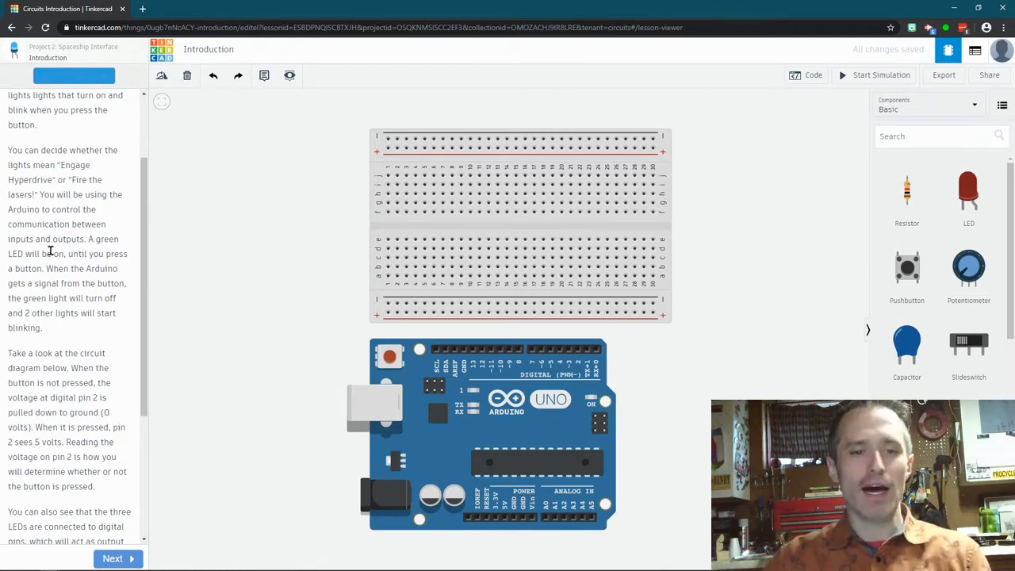
{"action": "left_click_drag", "start_coordinate": [84, 239], "coordinate": [9, 242]}
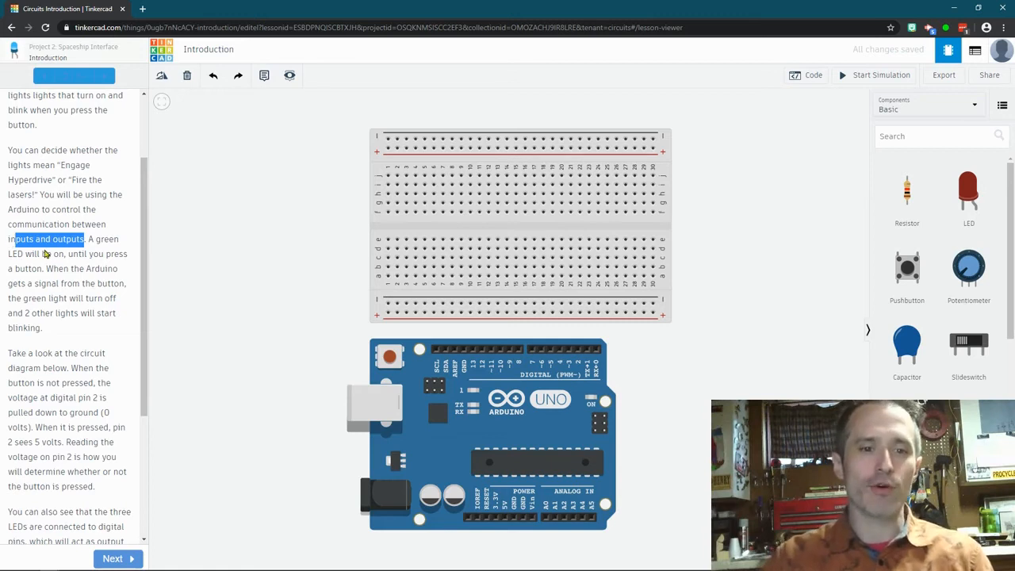
{"action": "left_click", "coordinate": [46, 254]}
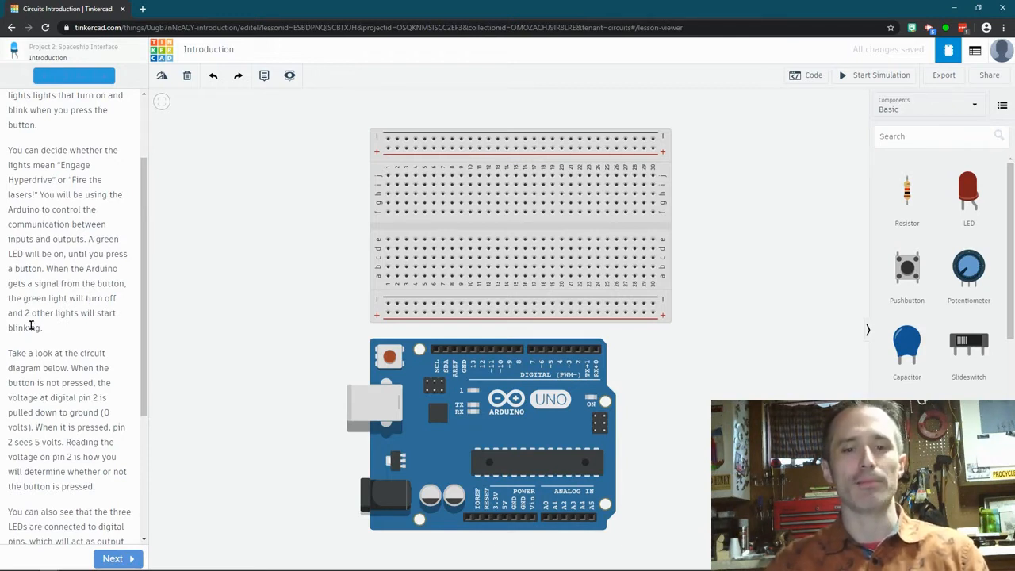
{"action": "left_click_drag", "start_coordinate": [52, 328], "coordinate": [25, 265]}
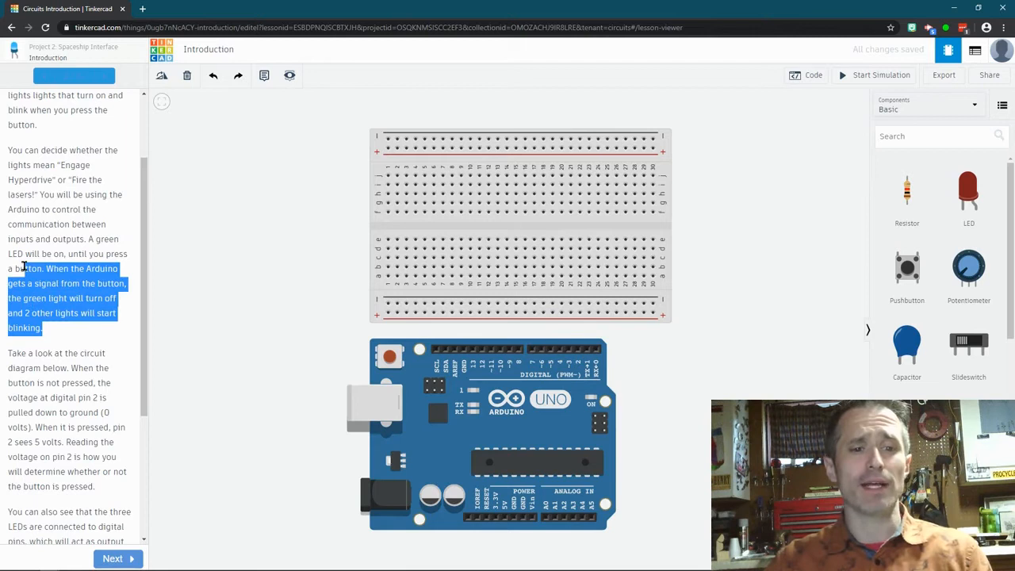
{"action": "left_click", "coordinate": [71, 270]}
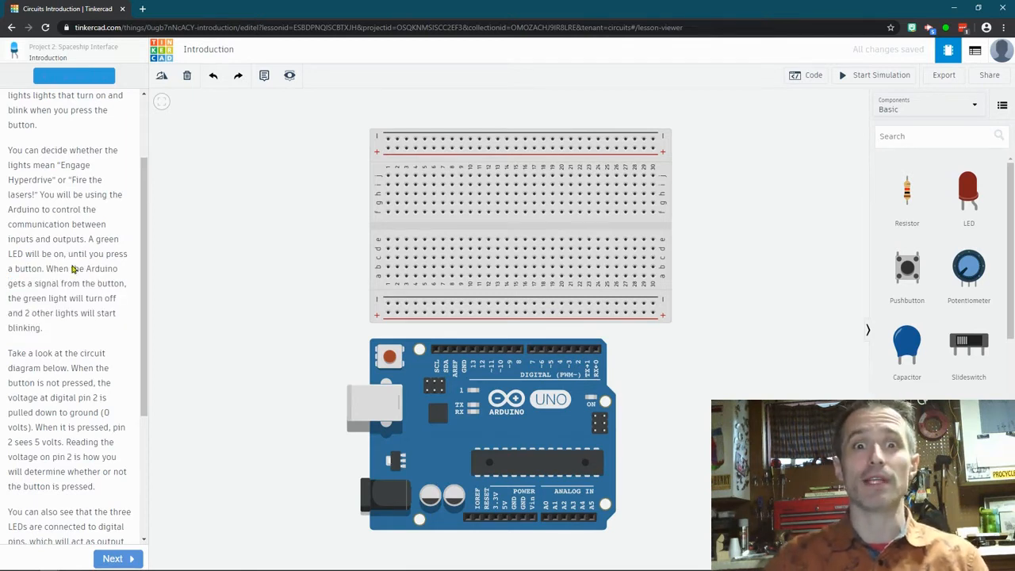
{"action": "scroll", "coordinate": [72, 269], "scroll_direction": "down", "scroll_amount": 4}
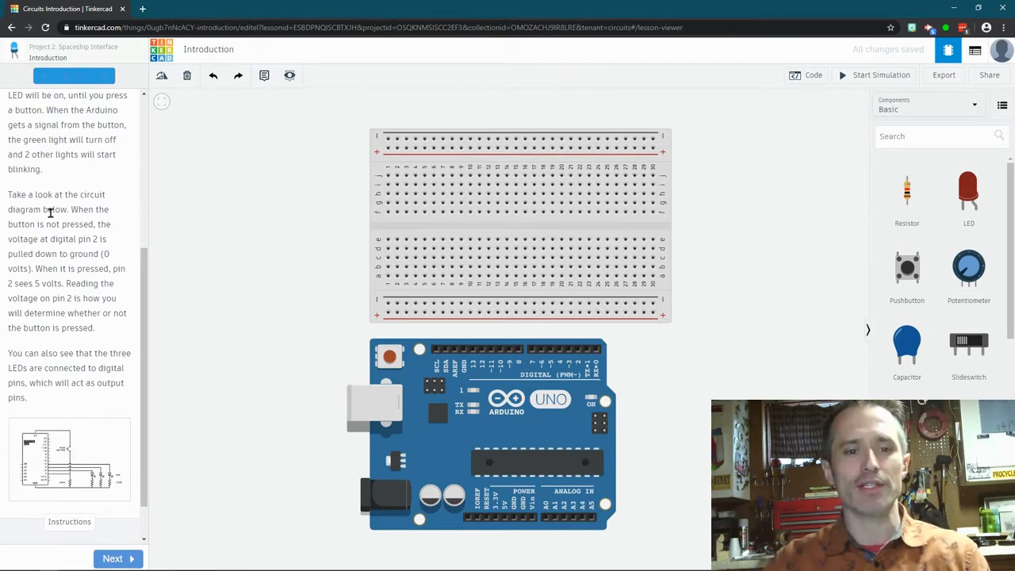
{"action": "scroll", "coordinate": [50, 211], "scroll_direction": "down", "scroll_amount": 1}
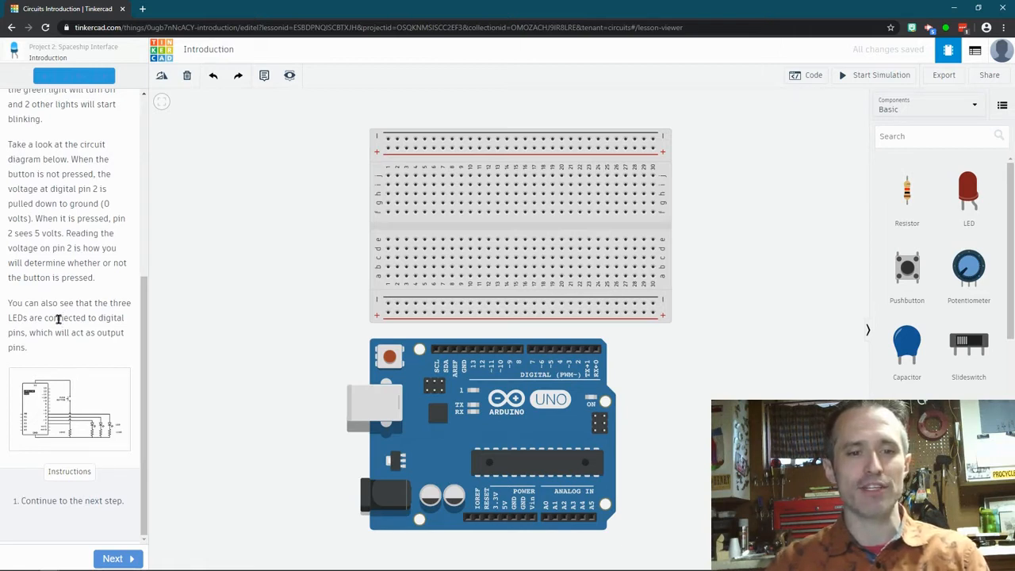
- Enlarge the lesson's circuit diagram and compare its push button, resistor and LED wiring with the description
{"action": "left_click", "coordinate": [81, 412]}
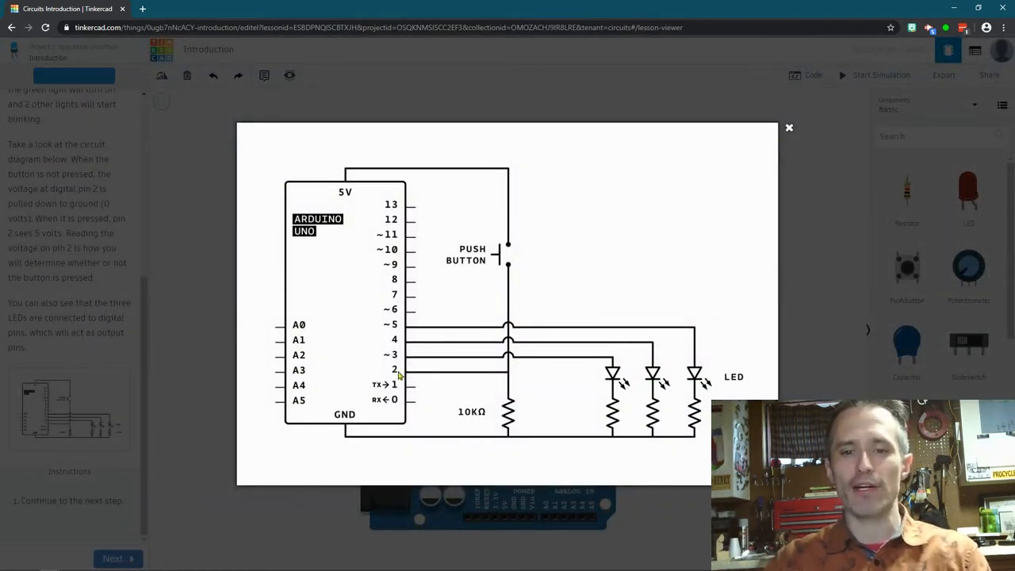
{"action": "left_click", "coordinate": [225, 290]}
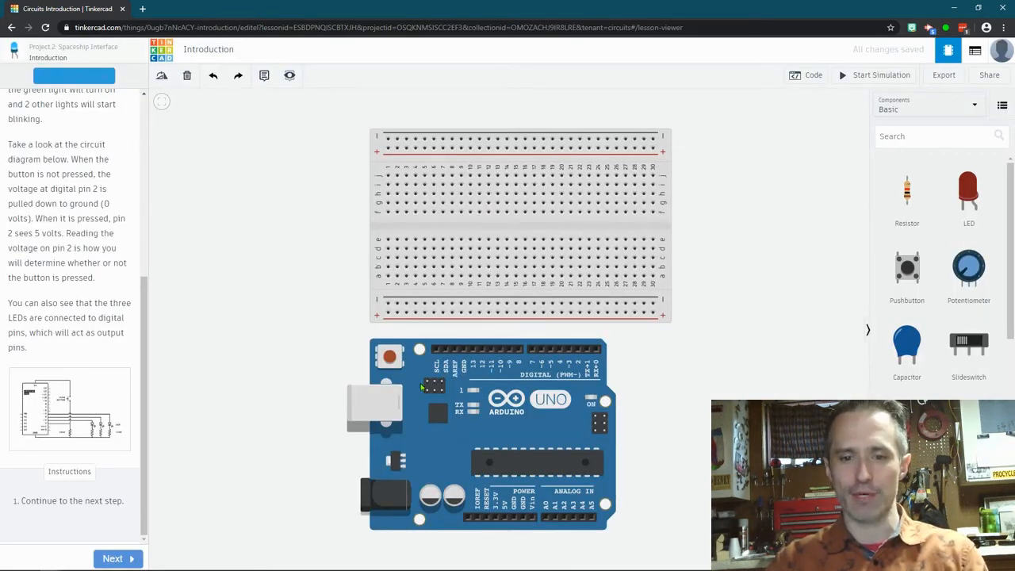
{"action": "left_click", "coordinate": [76, 401]}
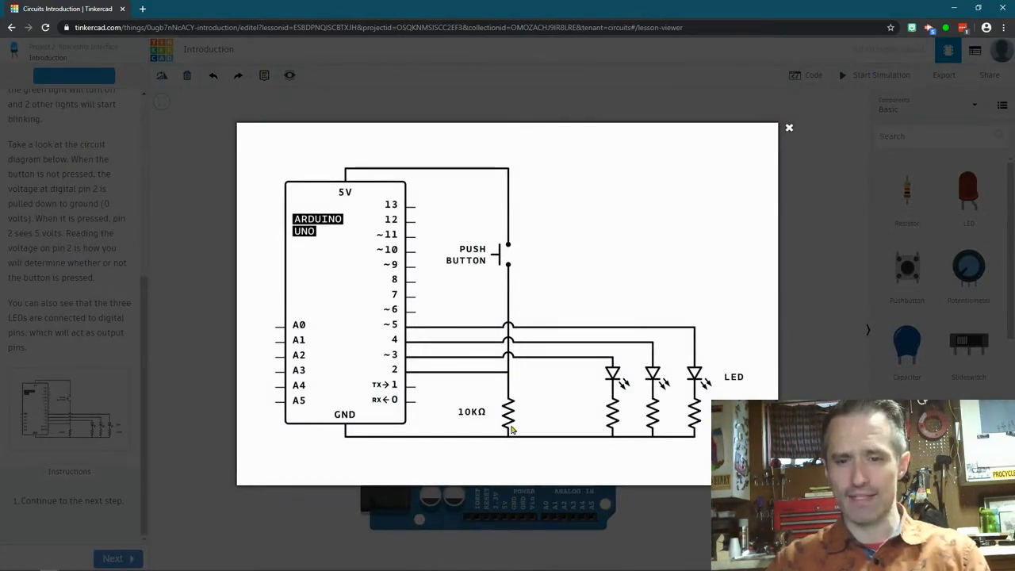
{"action": "left_click", "coordinate": [164, 287]}
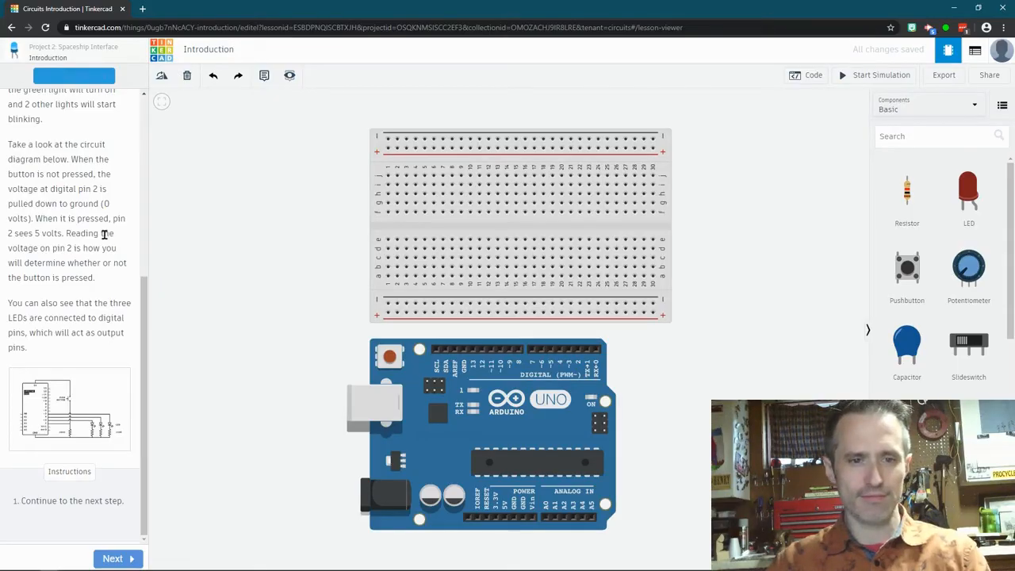
{"action": "left_click", "coordinate": [73, 406]}
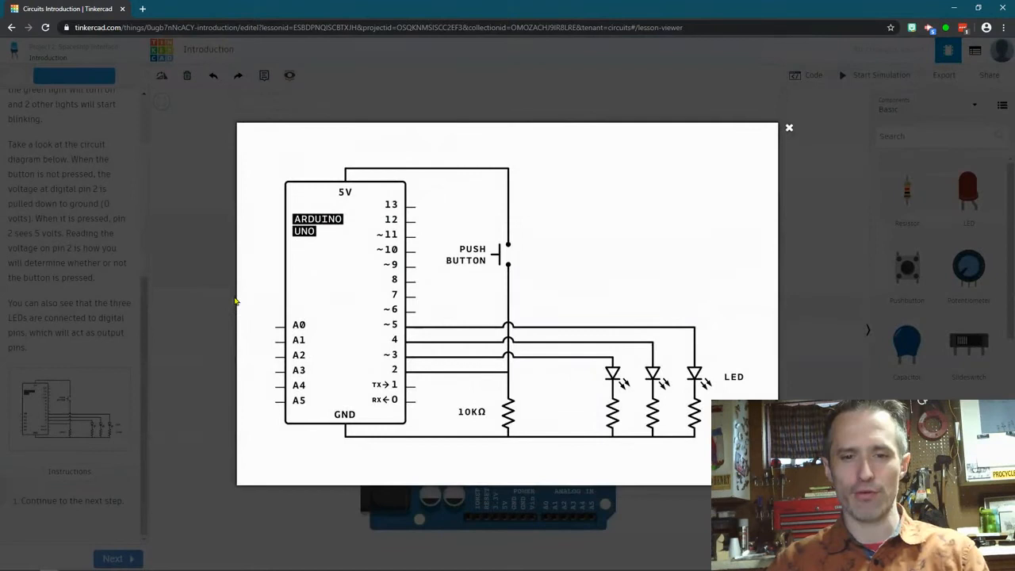
- Close the circuit diagram, review the lesson's Bill of Materials page and add a pushbutton beside the breadboard
{"action": "left_click", "coordinate": [233, 298]}
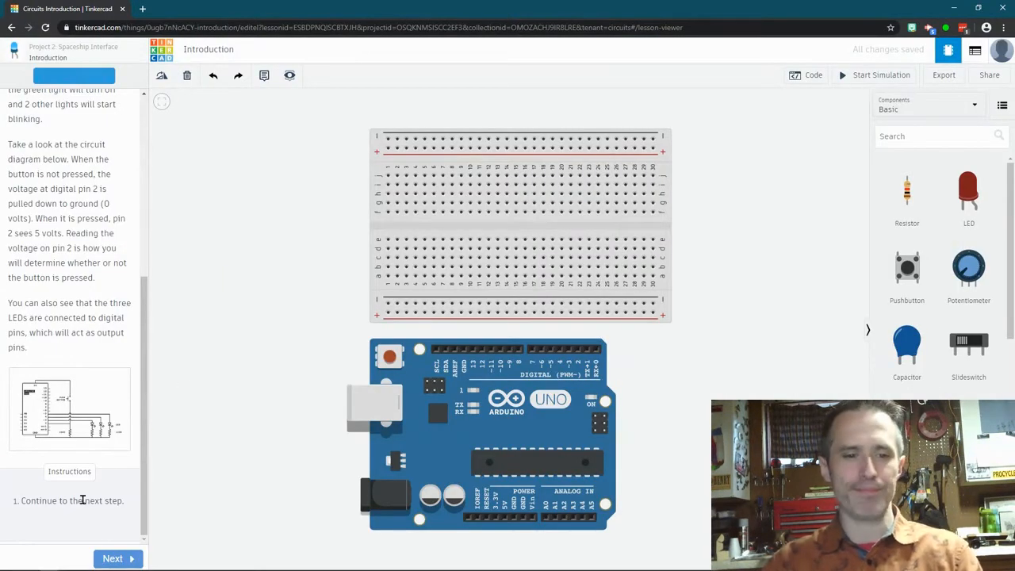
{"action": "left_click", "coordinate": [116, 558]}
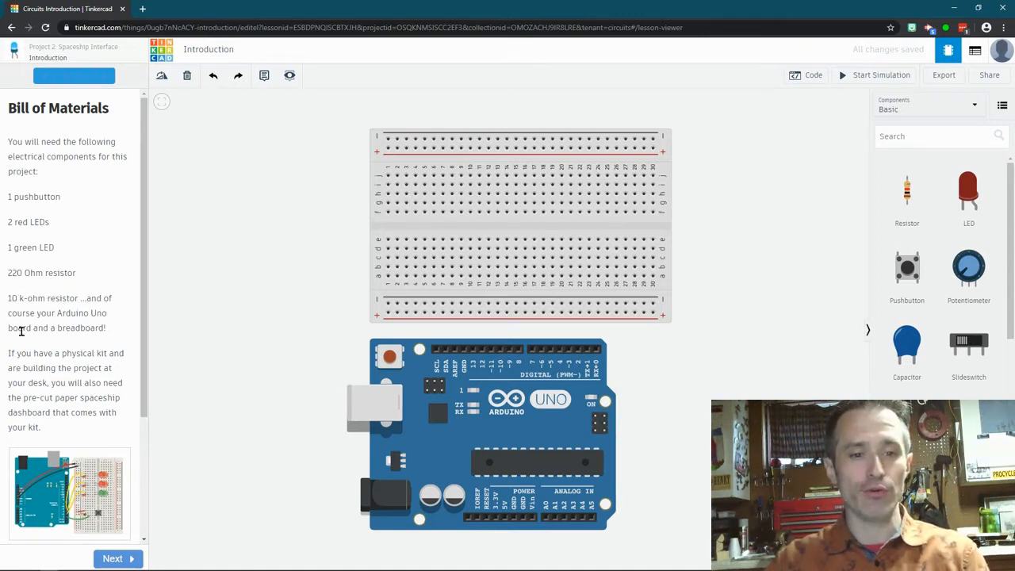
{"action": "scroll", "coordinate": [72, 338], "scroll_direction": "down", "scroll_amount": 4}
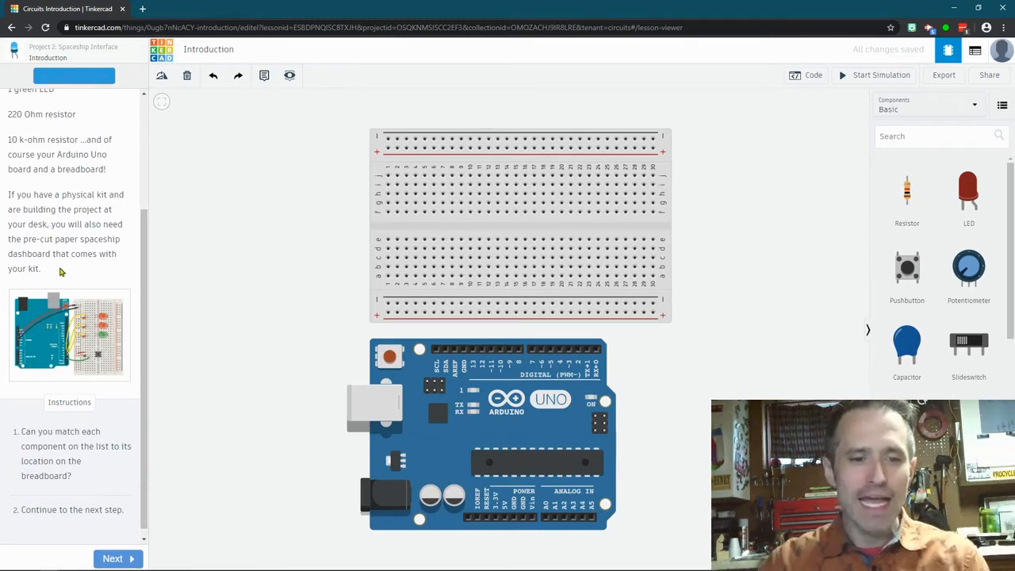
{"action": "scroll", "coordinate": [60, 272], "scroll_direction": "down", "scroll_amount": 1}
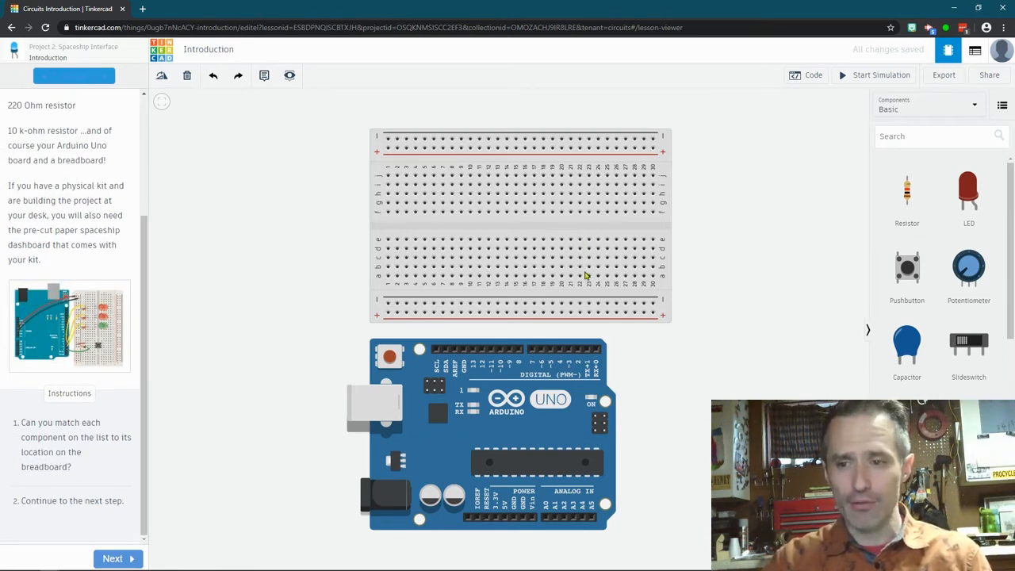
{"action": "left_click_drag", "start_coordinate": [907, 277], "coordinate": [734, 246]}
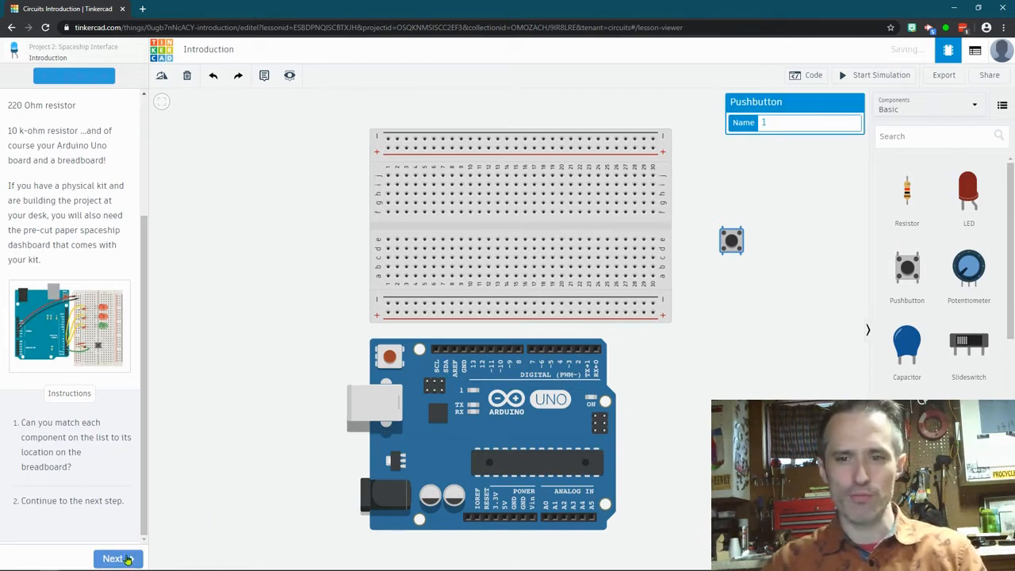
- Advance through the Digital Pins pages and read about HIGH and LOW states and configuring pins as inputs or outputs
{"action": "left_click", "coordinate": [126, 558]}
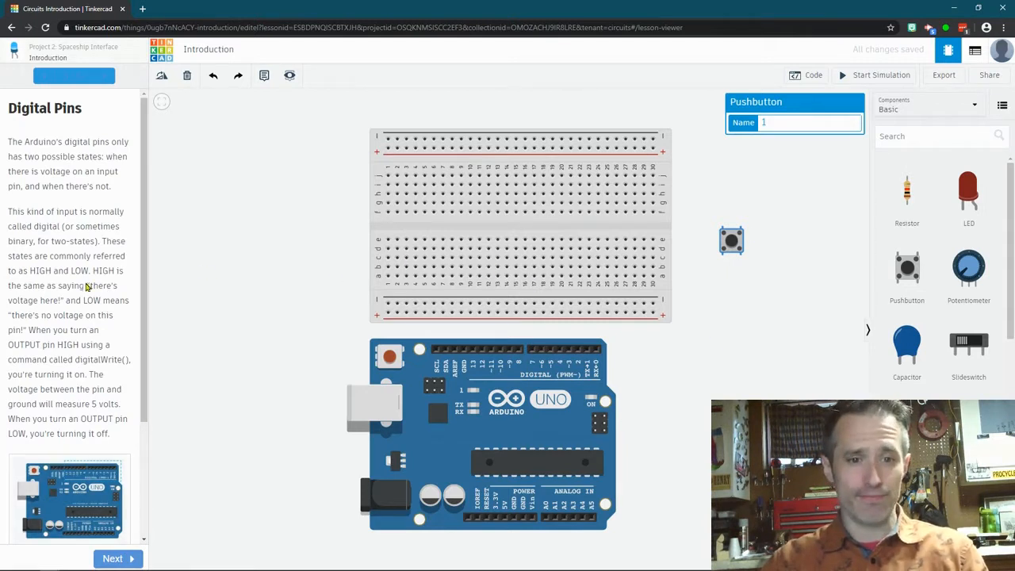
{"action": "scroll", "coordinate": [87, 317], "scroll_direction": "down", "scroll_amount": 3}
{"action": "scroll", "coordinate": [95, 434], "scroll_direction": "up", "scroll_amount": 3}
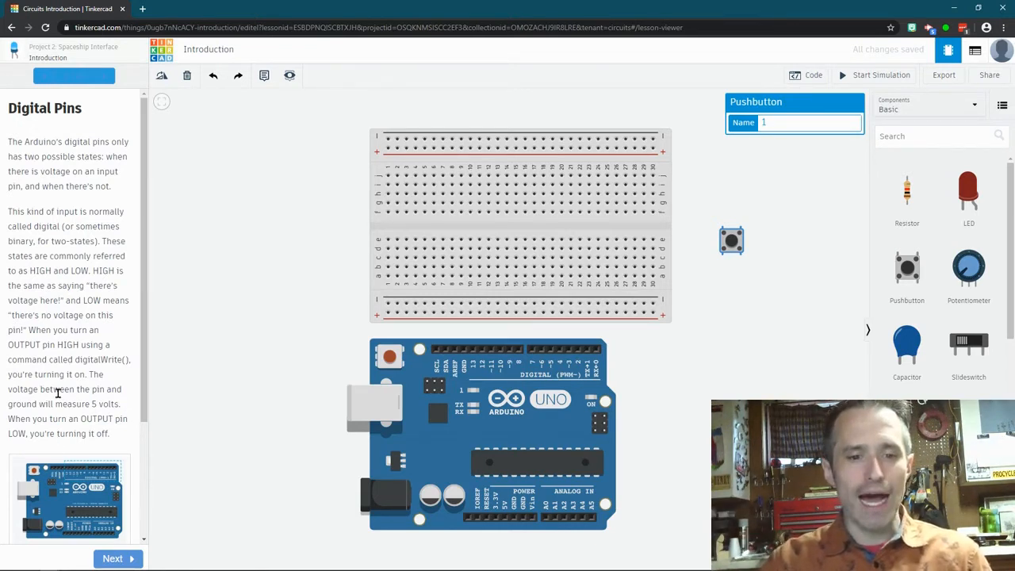
{"action": "scroll", "coordinate": [47, 404], "scroll_direction": "down", "scroll_amount": 2}
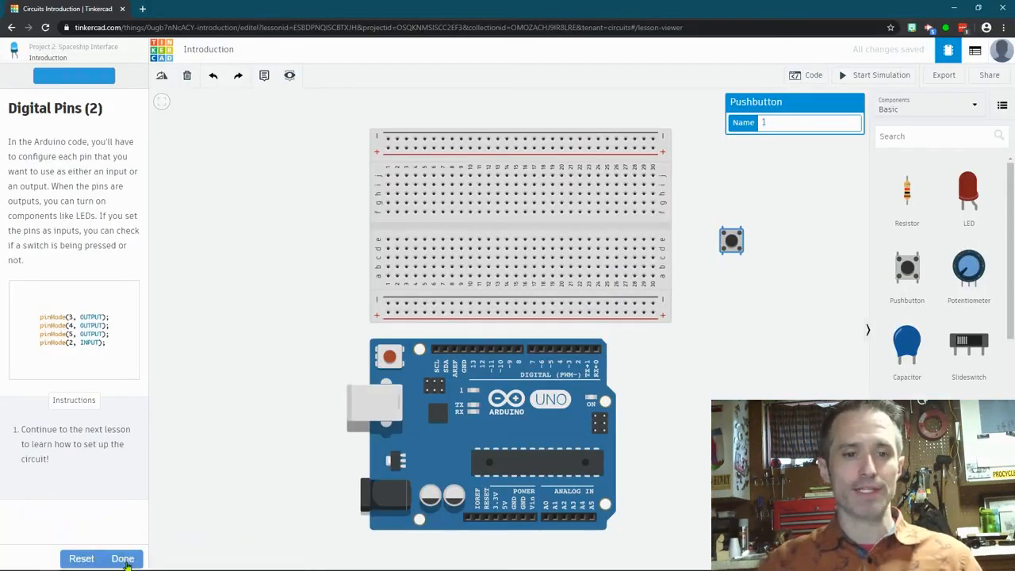
- Finish the Introduction lesson and start the Setting Up the Circuit lesson, viewing its title image
{"action": "left_click", "coordinate": [122, 557]}
{"action": "left_click", "coordinate": [102, 224]}
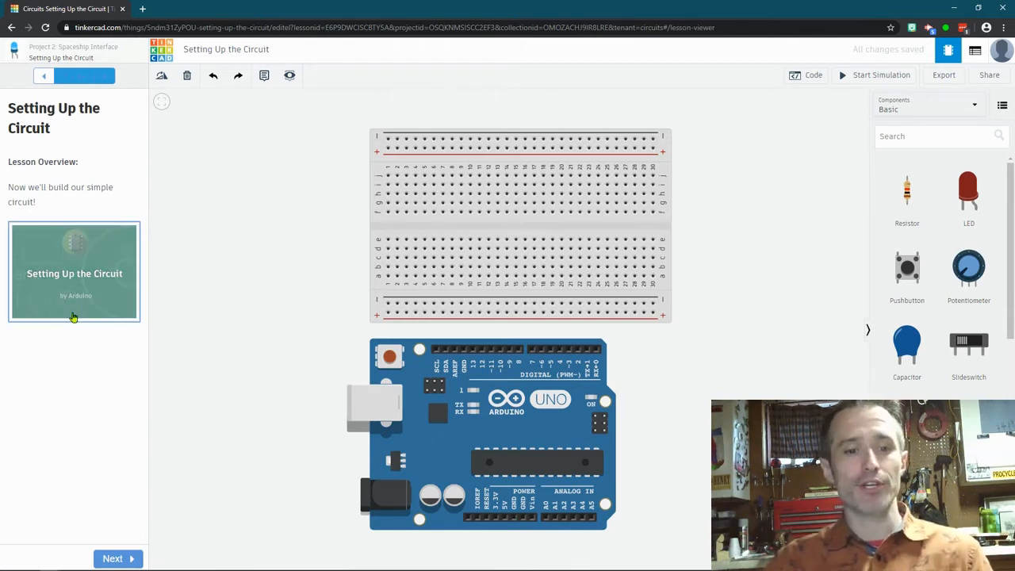
{"action": "left_click", "coordinate": [77, 274]}
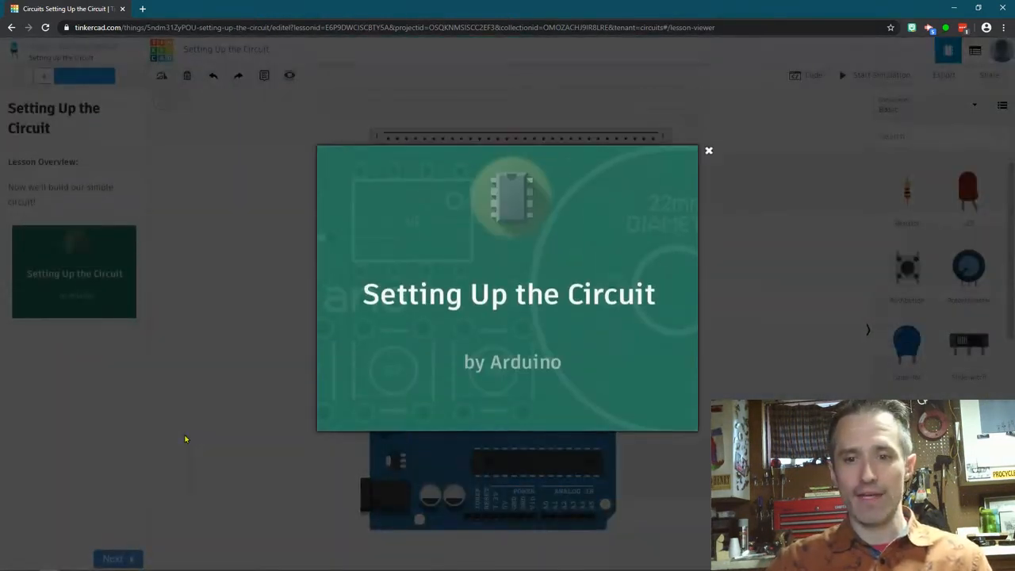
{"action": "left_click", "coordinate": [708, 167]}
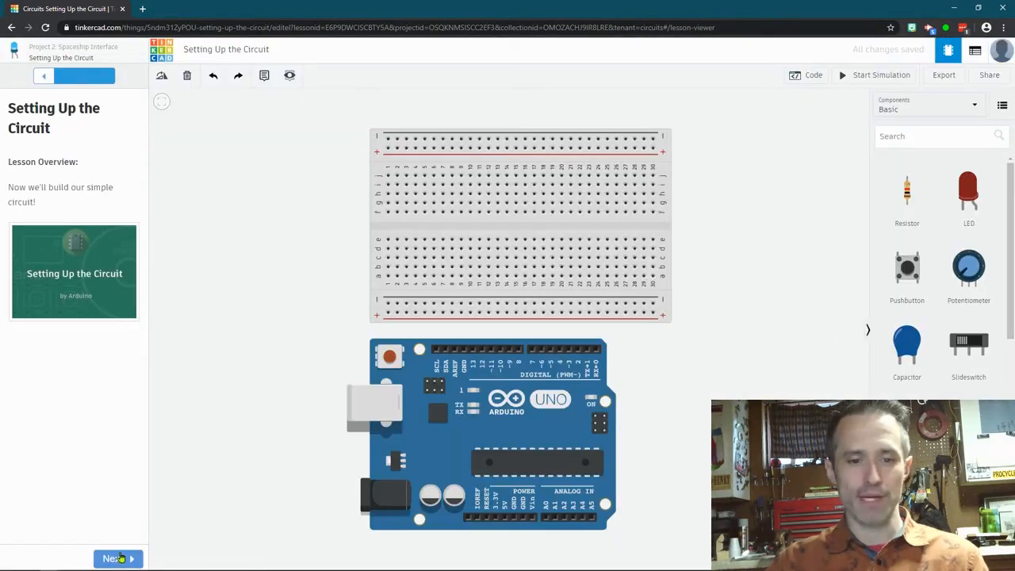
- Advance to the Learn How to Set Up the Circuit page, read its wiring instructions and browse the component library
{"action": "left_click", "coordinate": [119, 558]}
{"action": "scroll", "coordinate": [111, 246], "scroll_direction": "down", "scroll_amount": 1}
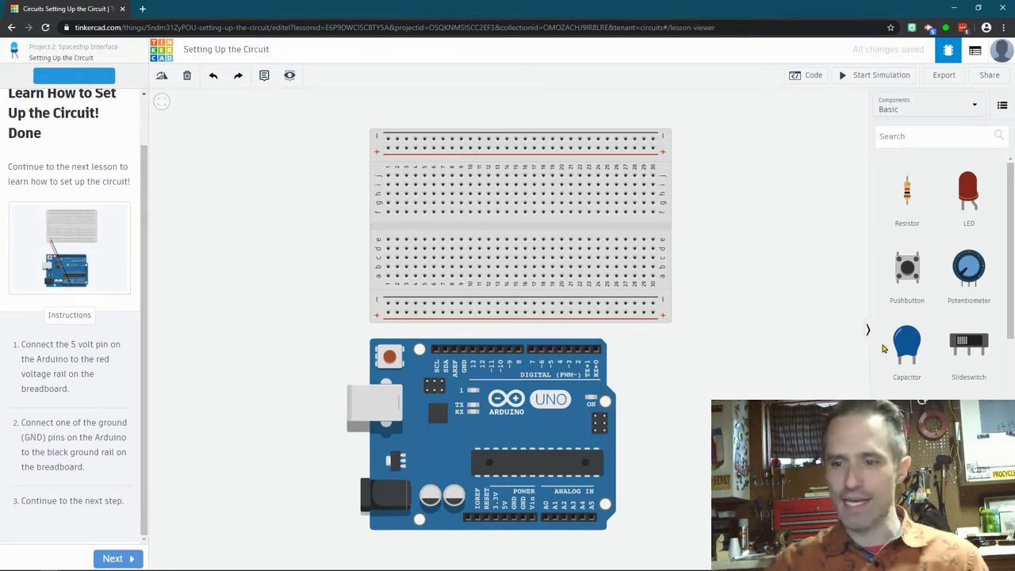
{"action": "scroll", "coordinate": [938, 361], "scroll_direction": "down", "scroll_amount": 4}
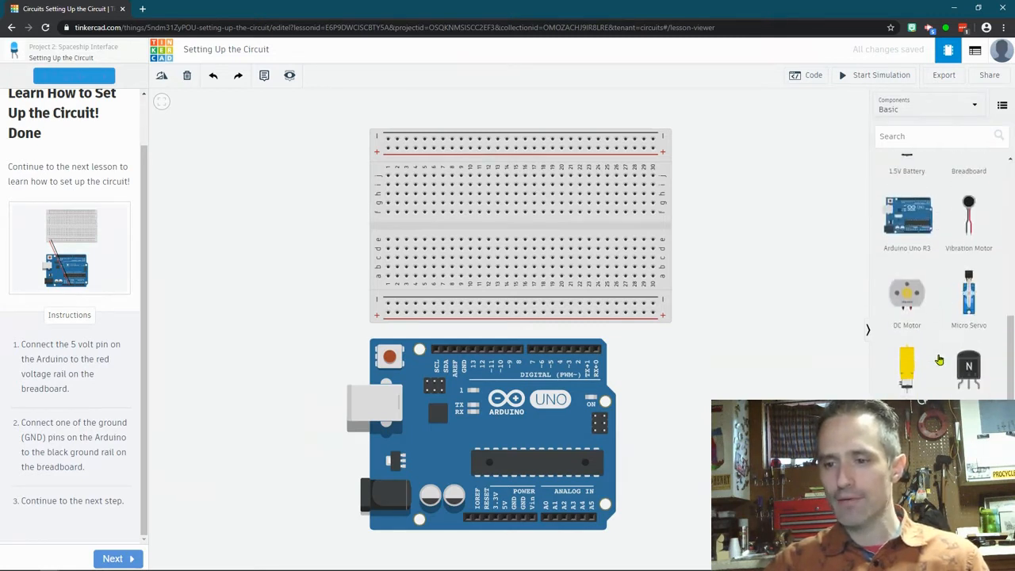
{"action": "scroll", "coordinate": [938, 318], "scroll_direction": "up", "scroll_amount": 4}
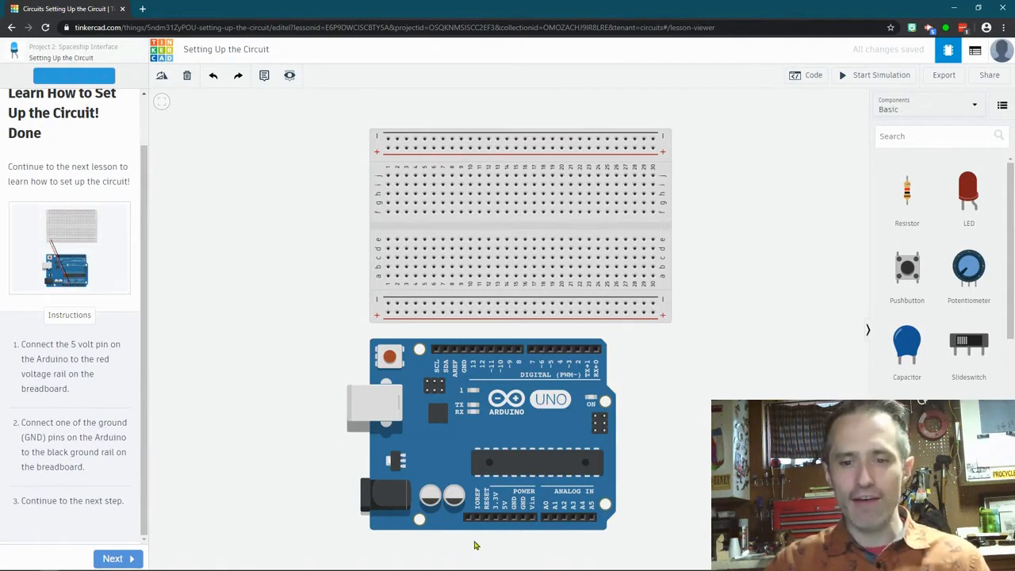
- Wire the Arduino's 5V pin to the first hole of the breadboard's lower positive rail and color the wire red
{"action": "left_click", "coordinate": [504, 519]}
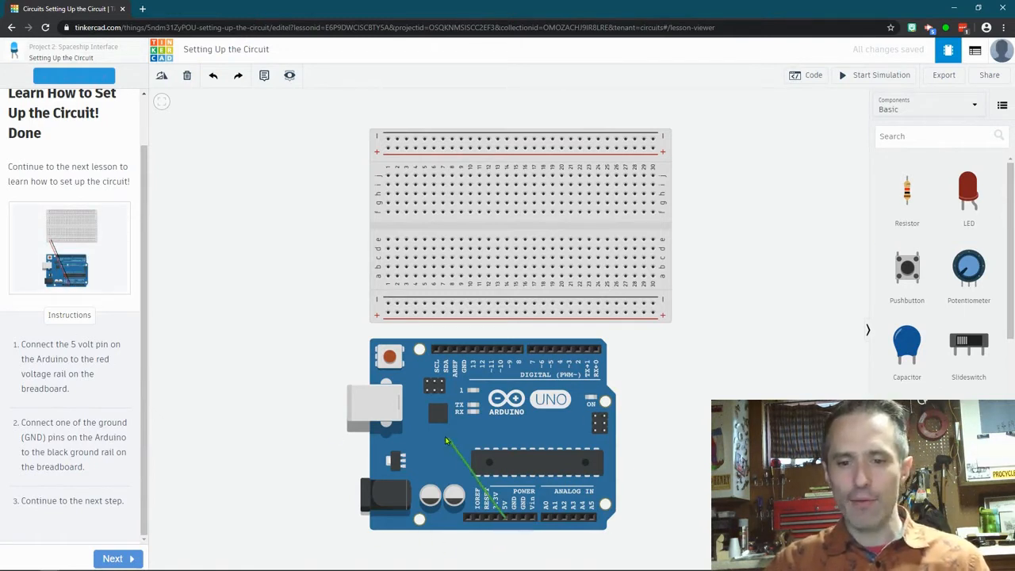
{"action": "left_click", "coordinate": [387, 314]}
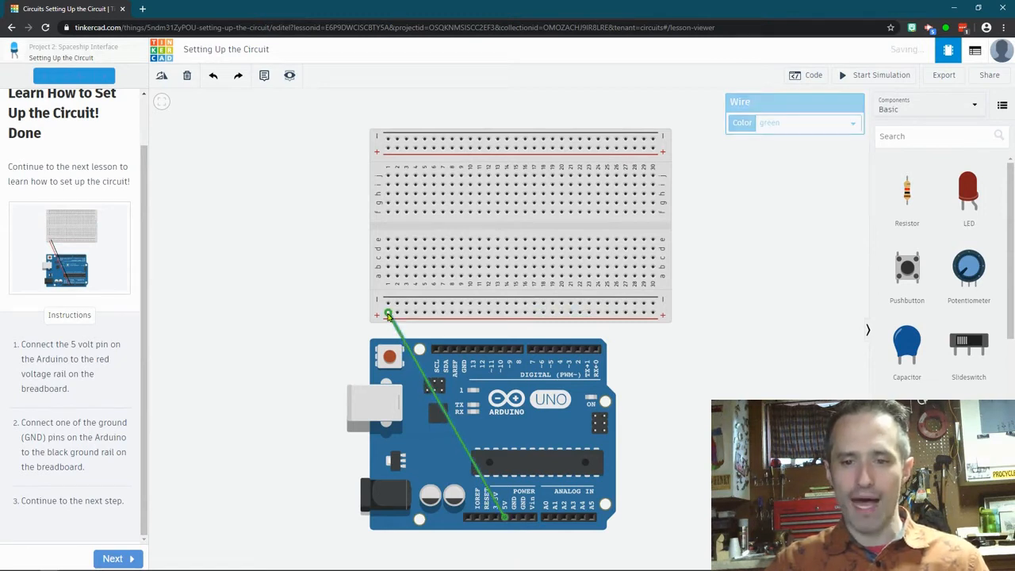
{"action": "left_click", "coordinate": [834, 125]}
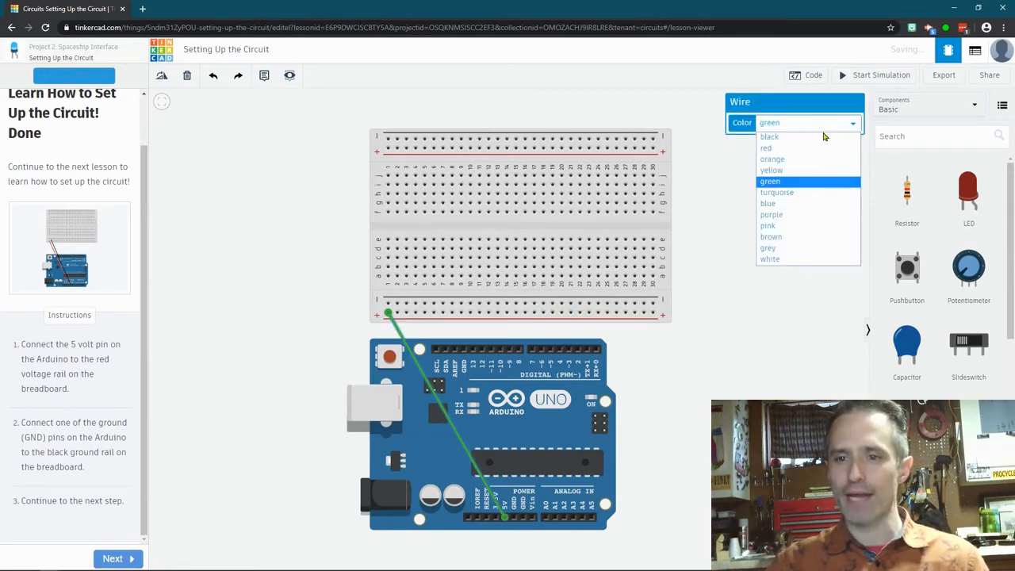
{"action": "left_click", "coordinate": [815, 148]}
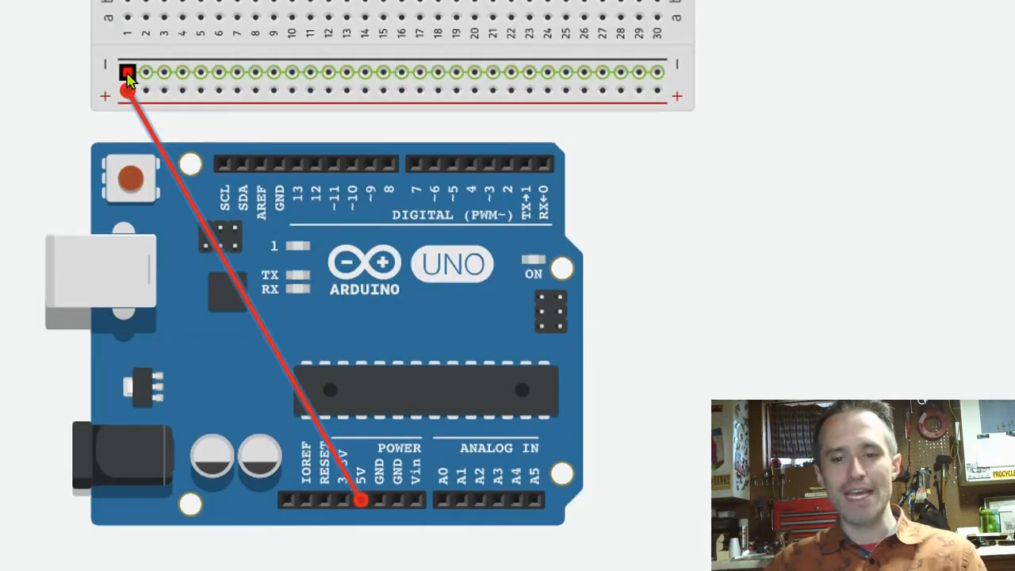
- Wire the first hole of the breadboard's lower negative rail to the Arduino's GND pin and color the wire black
{"action": "left_click", "coordinate": [388, 305]}
{"action": "left_click", "coordinate": [461, 350]}
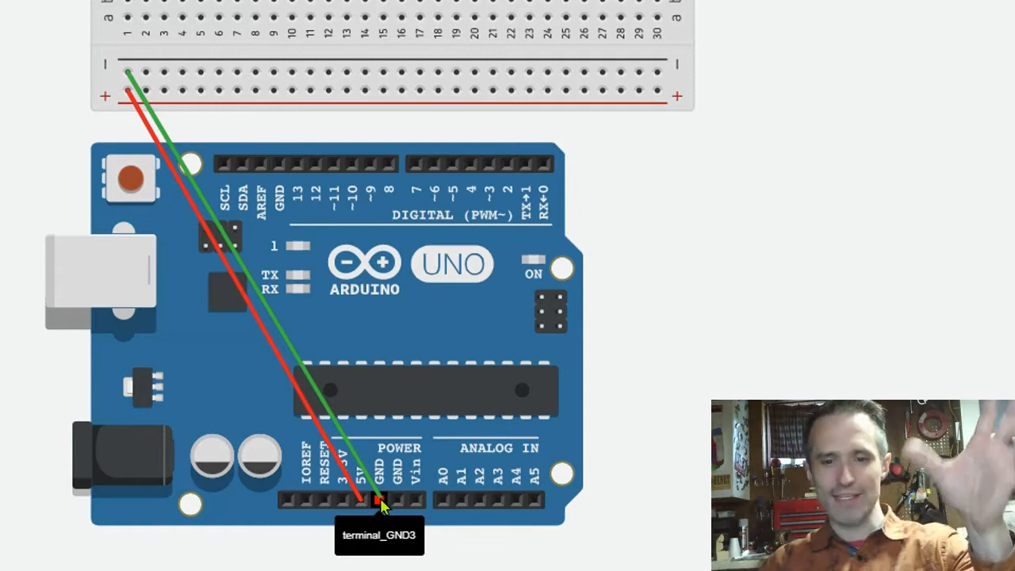
{"action": "left_click", "coordinate": [380, 506]}
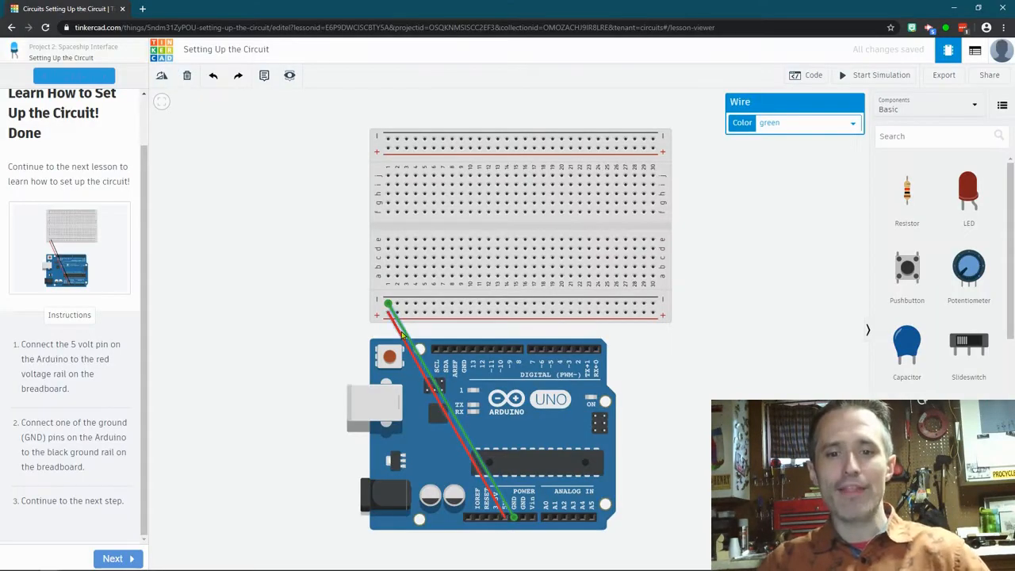
{"action": "left_click", "coordinate": [803, 124]}
{"action": "left_click", "coordinate": [801, 138]}
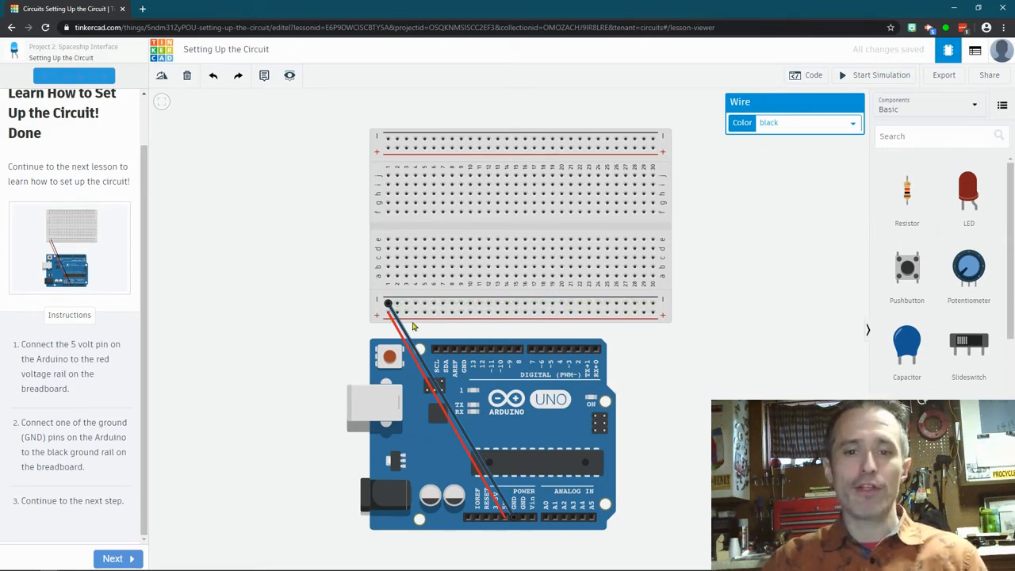
- Test the lower power rails in simulation with a vibration motor plugged across their far end, and delete the motor
{"action": "scroll", "coordinate": [912, 381], "scroll_direction": "down", "scroll_amount": 2}
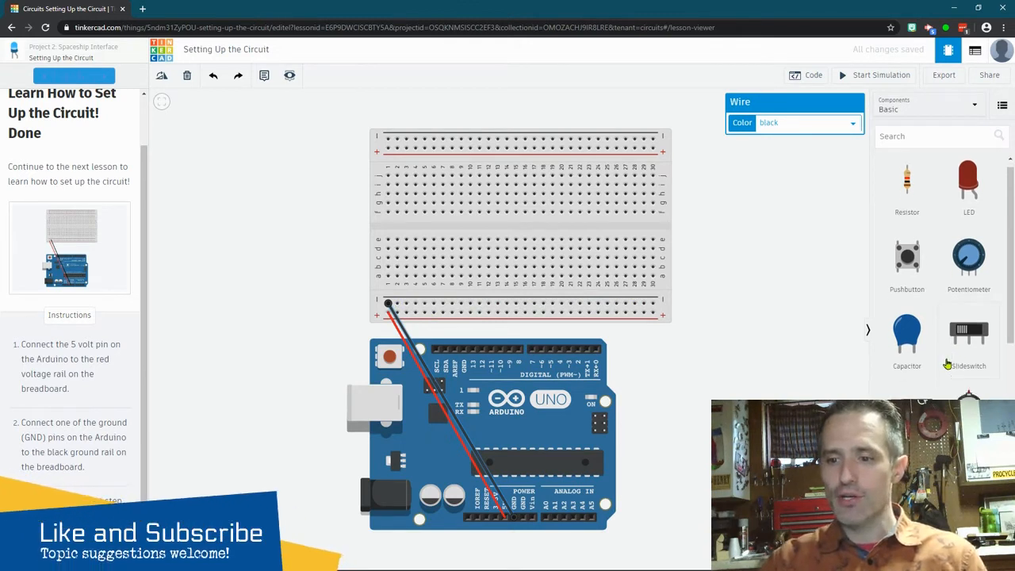
{"action": "scroll", "coordinate": [954, 312], "scroll_direction": "down", "scroll_amount": 3}
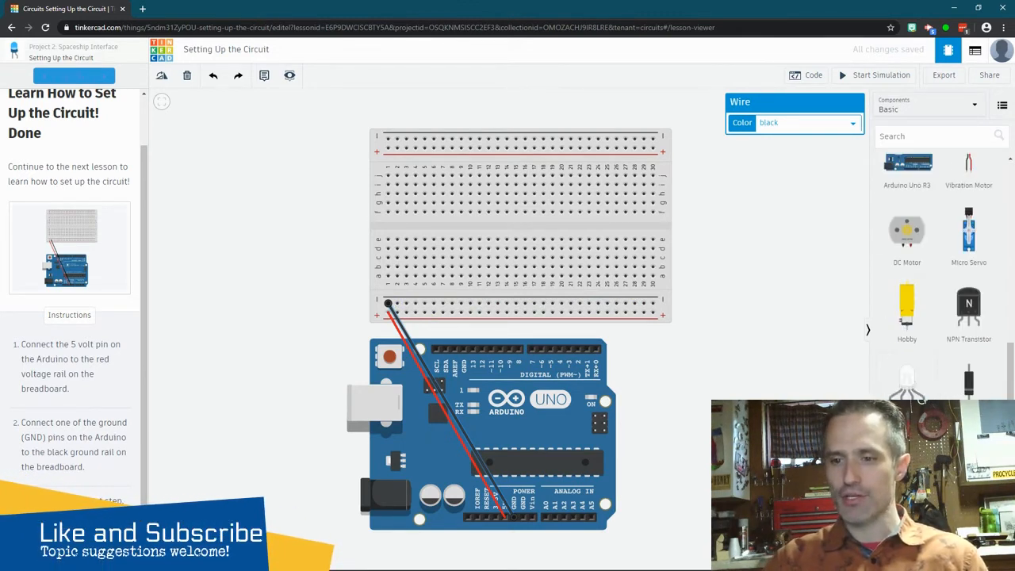
{"action": "left_click_drag", "start_coordinate": [968, 260], "coordinate": [748, 299]}
{"action": "left_click_drag", "start_coordinate": [750, 238], "coordinate": [715, 311]}
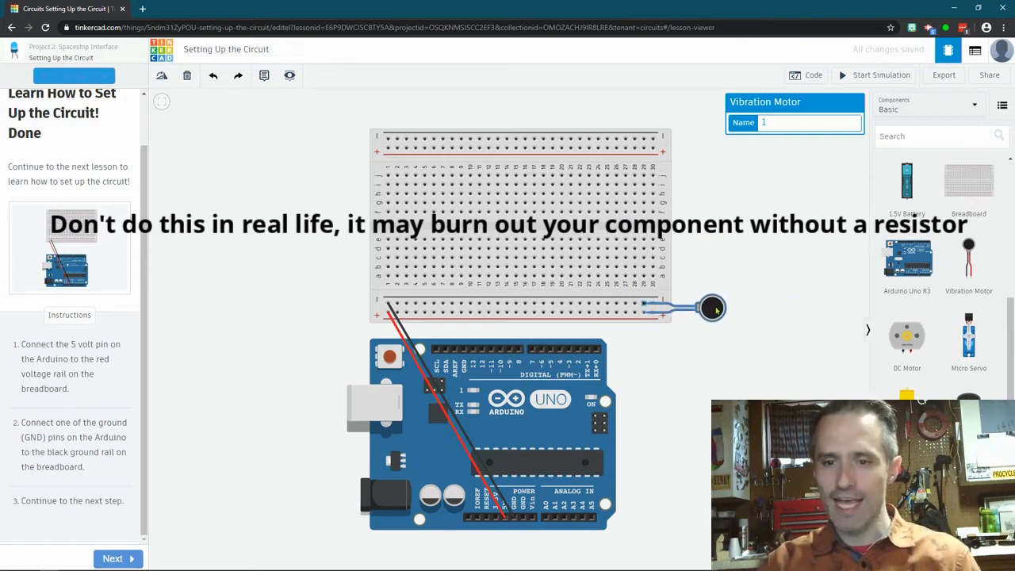
{"action": "left_click", "coordinate": [719, 385]}
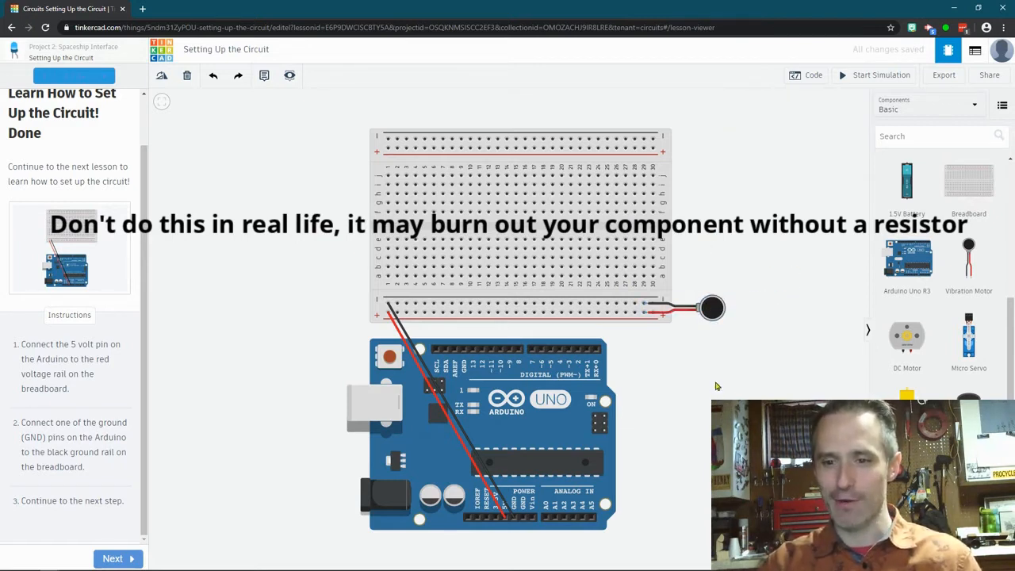
{"action": "left_click", "coordinate": [891, 77]}
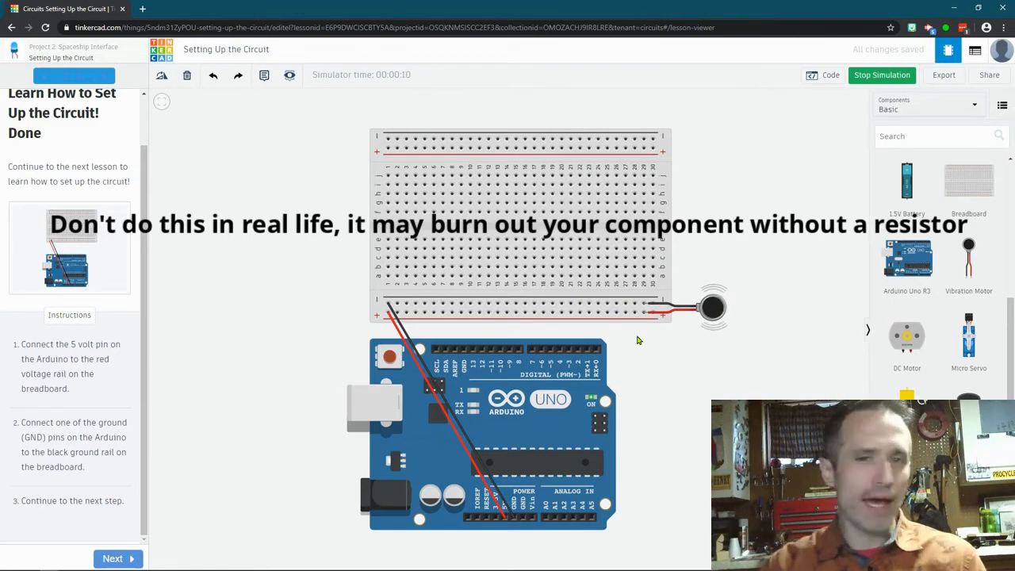
{"action": "left_click", "coordinate": [712, 313]}
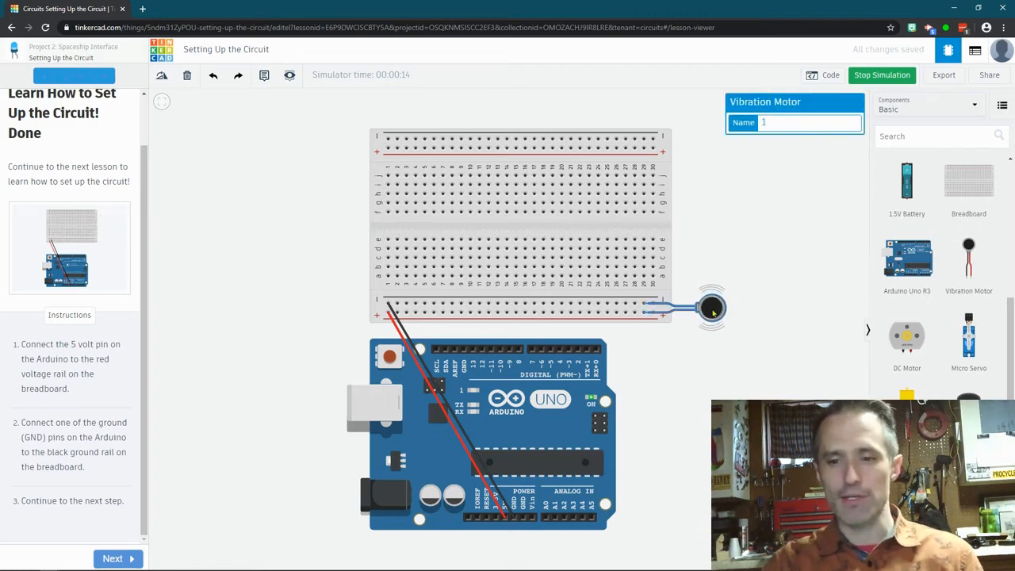
{"action": "key", "text": "Delete"}
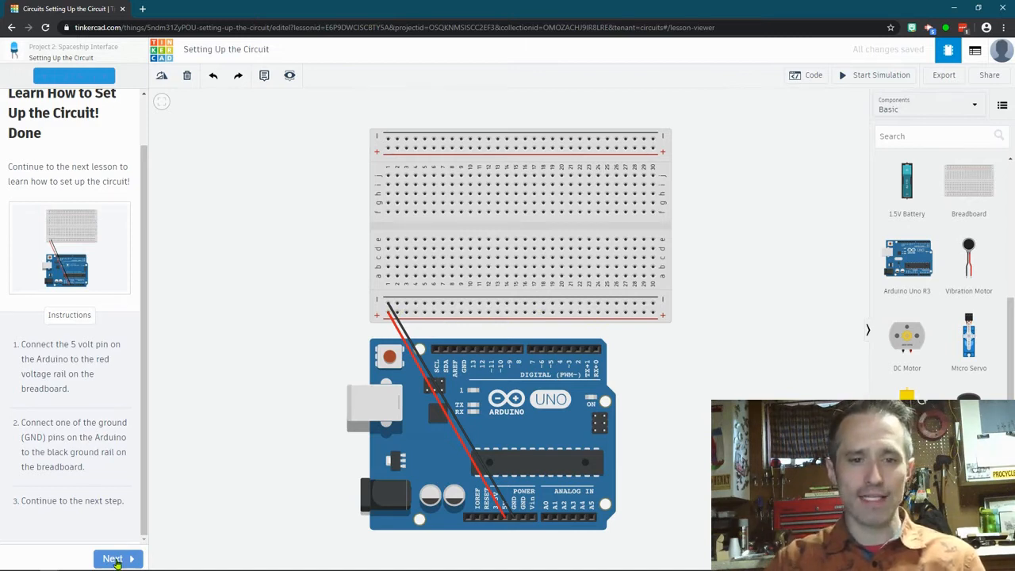
- Advance to the Add 3 LEDs page and study its instructions and enlarged breadboard picture for LED, resistor and wire placement
{"action": "left_click", "coordinate": [113, 559]}
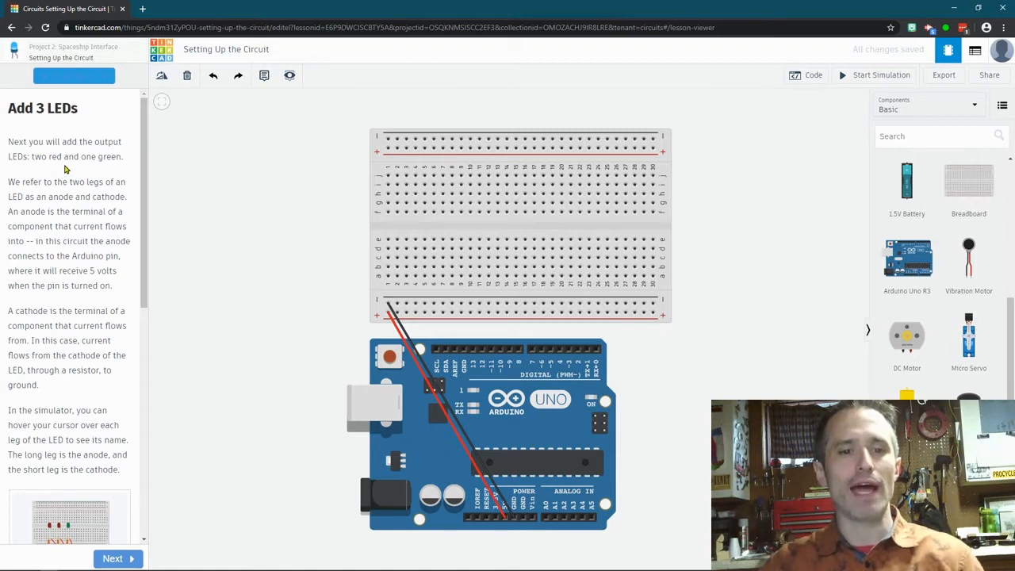
{"action": "scroll", "coordinate": [924, 358], "scroll_direction": "up", "scroll_amount": 5}
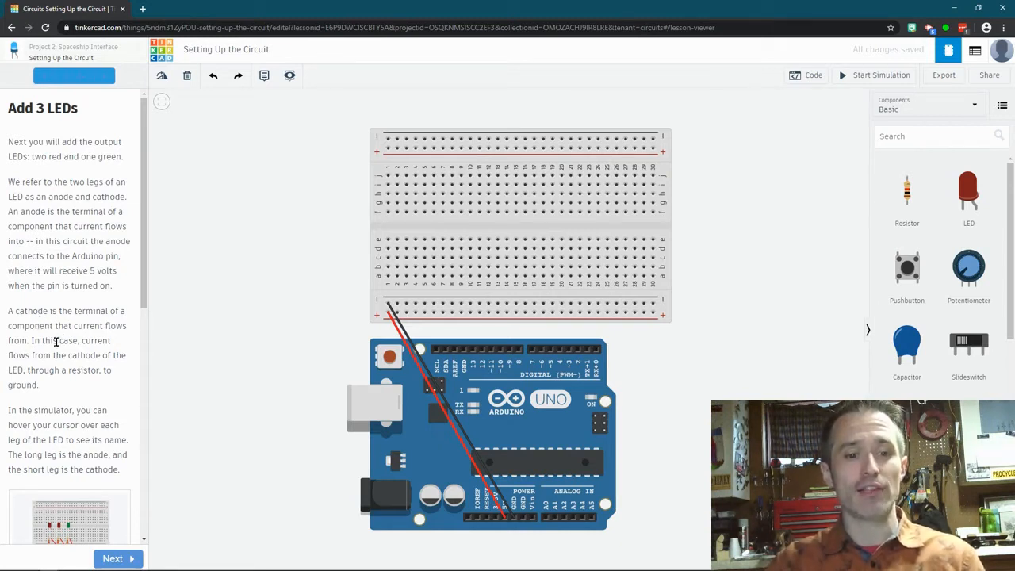
{"action": "scroll", "coordinate": [55, 343], "scroll_direction": "down", "scroll_amount": 2}
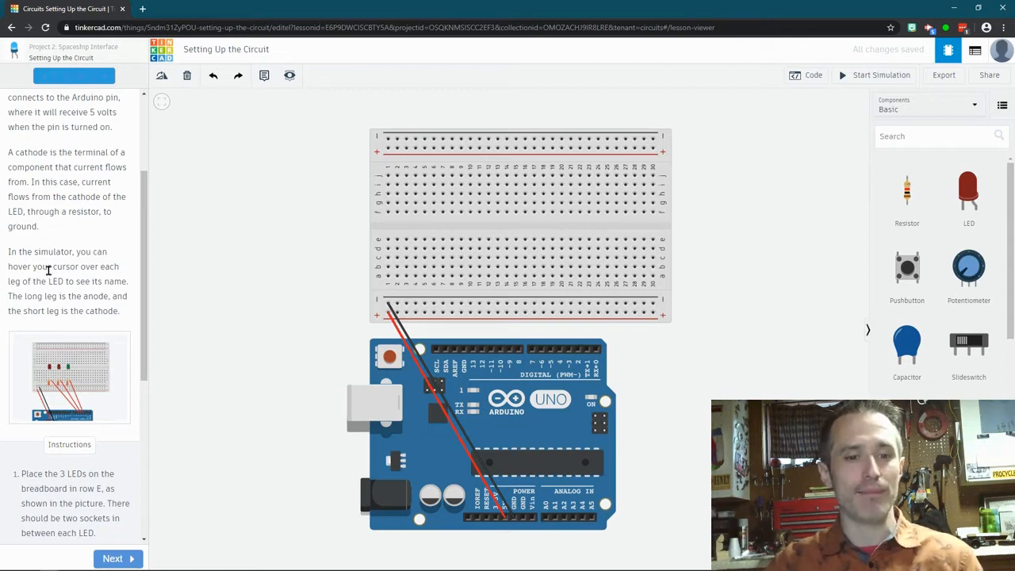
{"action": "scroll", "coordinate": [85, 361], "scroll_direction": "down", "scroll_amount": 3}
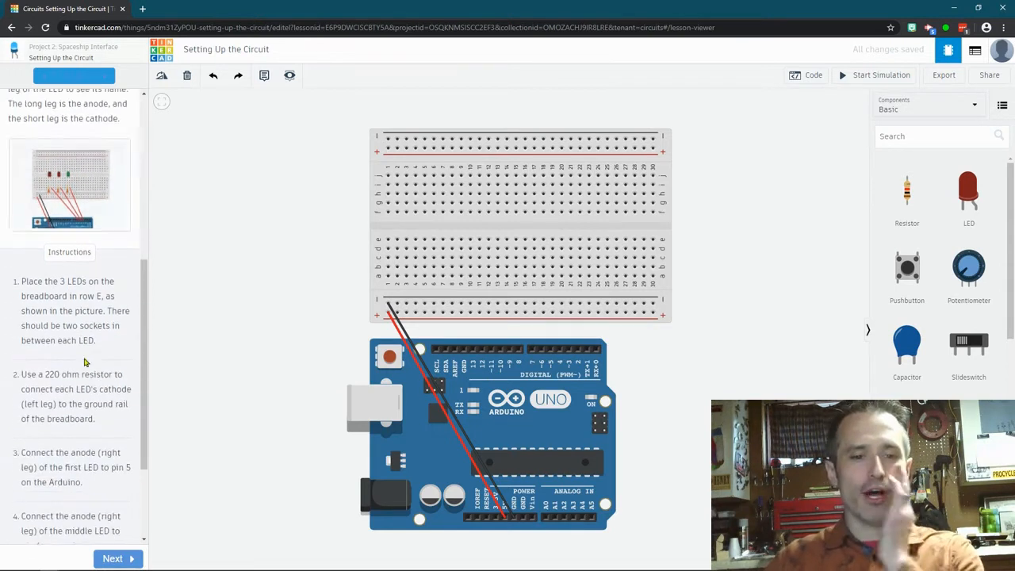
{"action": "left_click", "coordinate": [95, 150]}
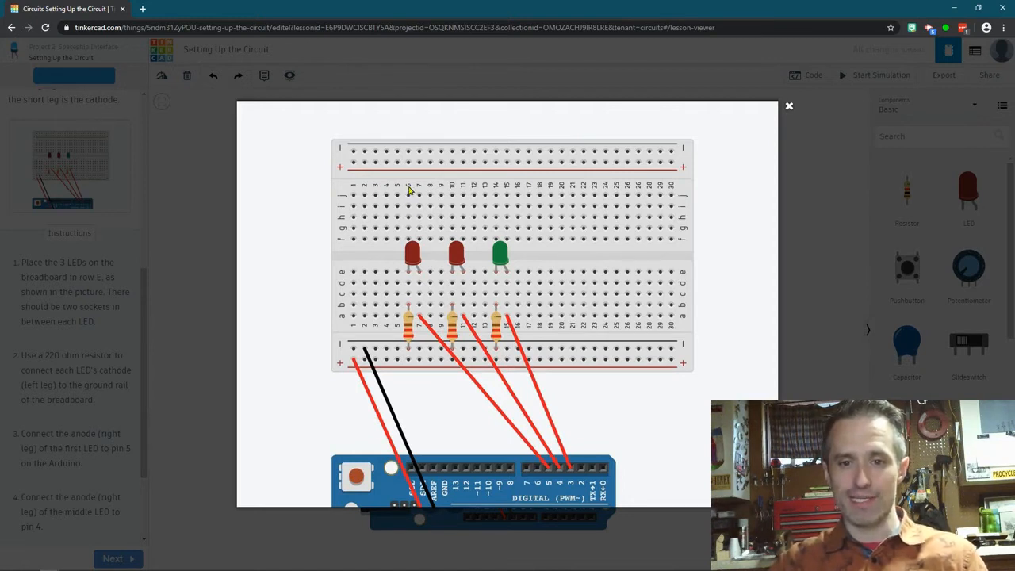
{"action": "left_click", "coordinate": [789, 106]}
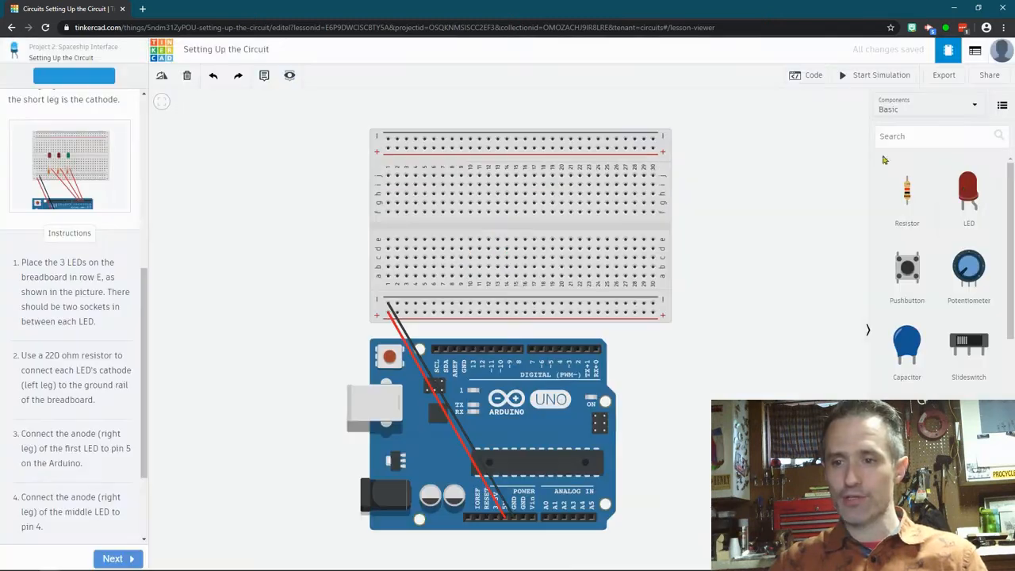
- Place three LEDs in row e of the breadboard, with their legs in columns 6-7, 10-11 and 14-15
{"action": "left_click_drag", "start_coordinate": [969, 194], "coordinate": [438, 241]}
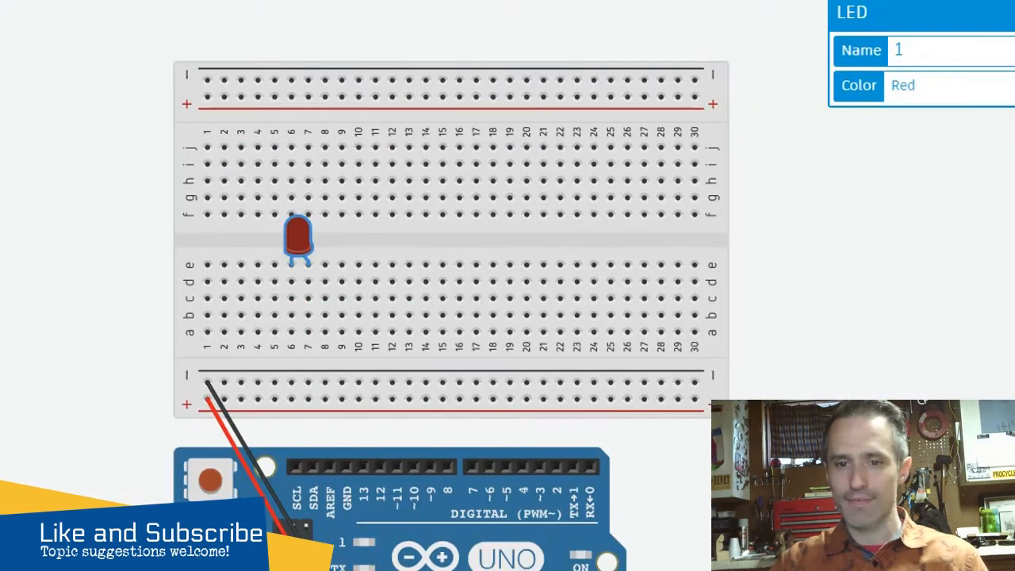
{"action": "left_click", "coordinate": [1013, 263]}
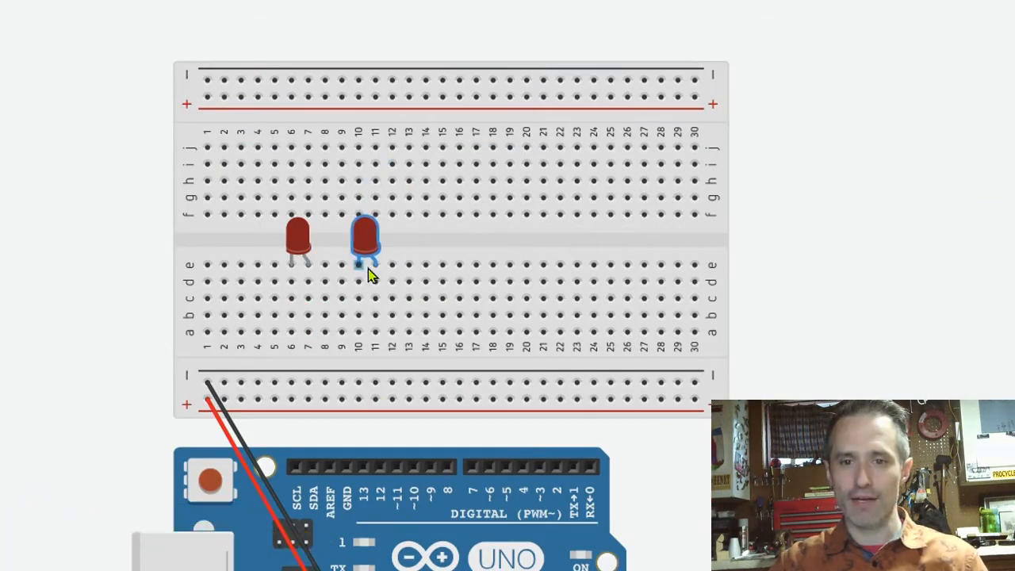
{"action": "left_click", "coordinate": [368, 269]}
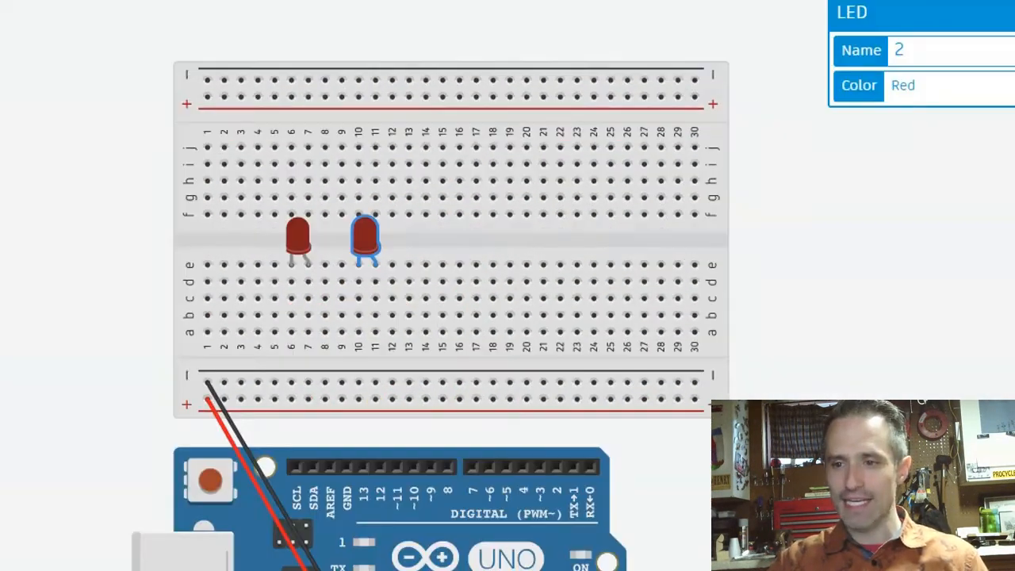
{"action": "left_click", "coordinate": [448, 268]}
{"action": "left_click_drag", "start_coordinate": [447, 267], "coordinate": [436, 261]}
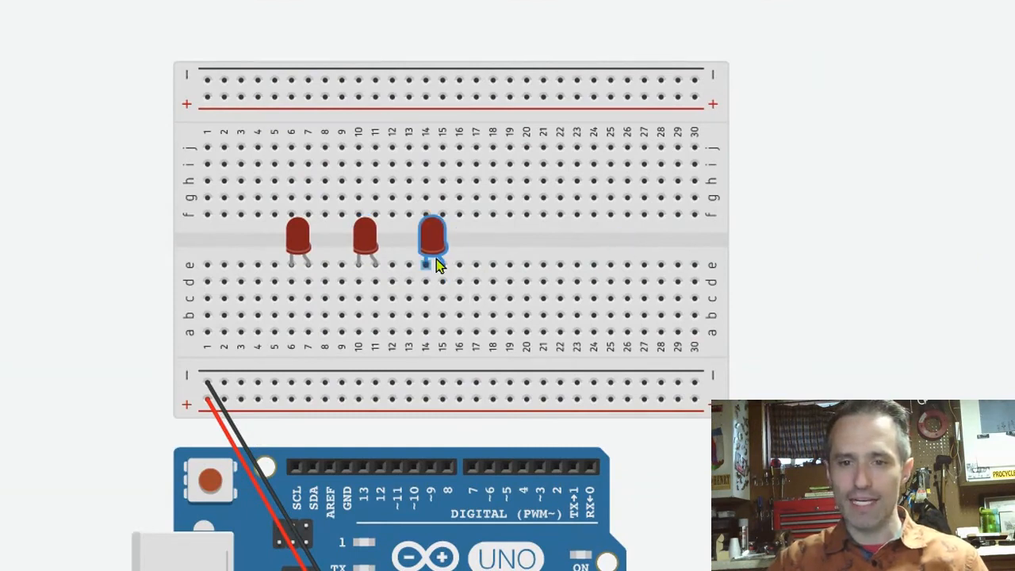
- Change the color of the third LED, in columns 14-15, to green
{"action": "left_click", "coordinate": [432, 240]}
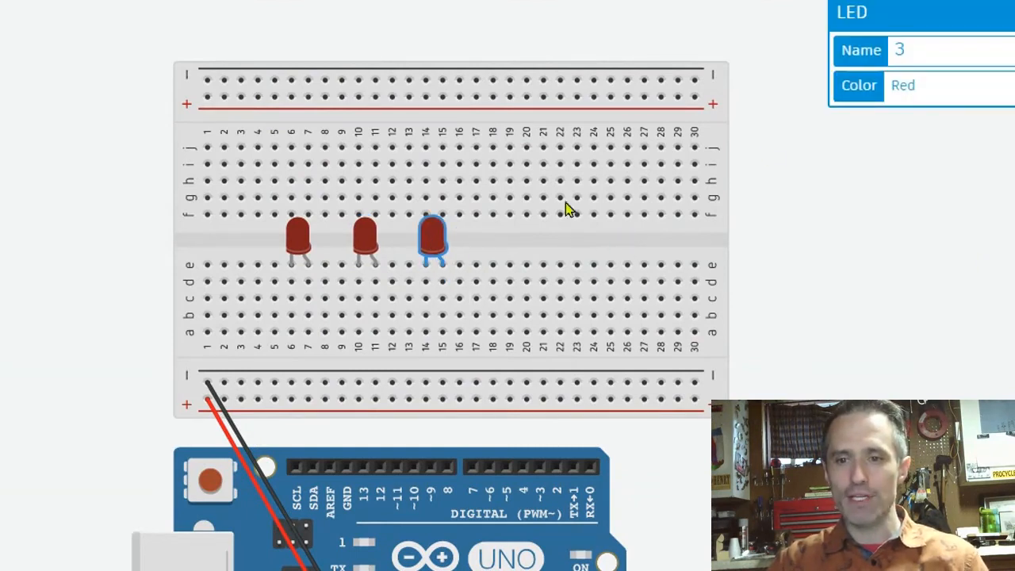
{"action": "left_click", "coordinate": [961, 86]}
{"action": "left_click", "coordinate": [957, 112]}
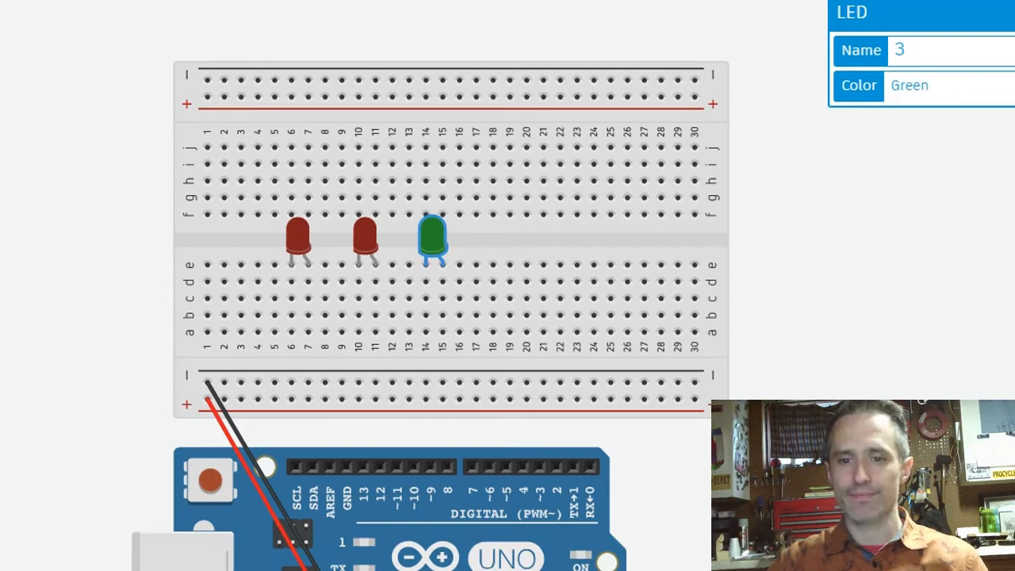
{"action": "key", "text": "Escape"}
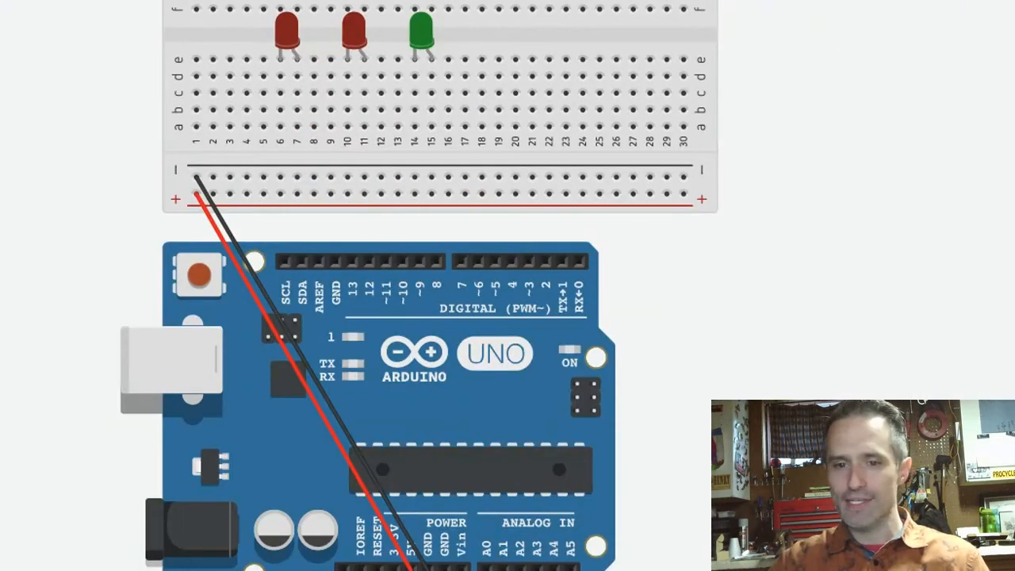
- Place three resistors from row b to the lower negative rail at columns 6, 10 and 14, and check the enlarged reference picture
{"action": "left_click_drag", "start_coordinate": [907, 194], "coordinate": [434, 288]}
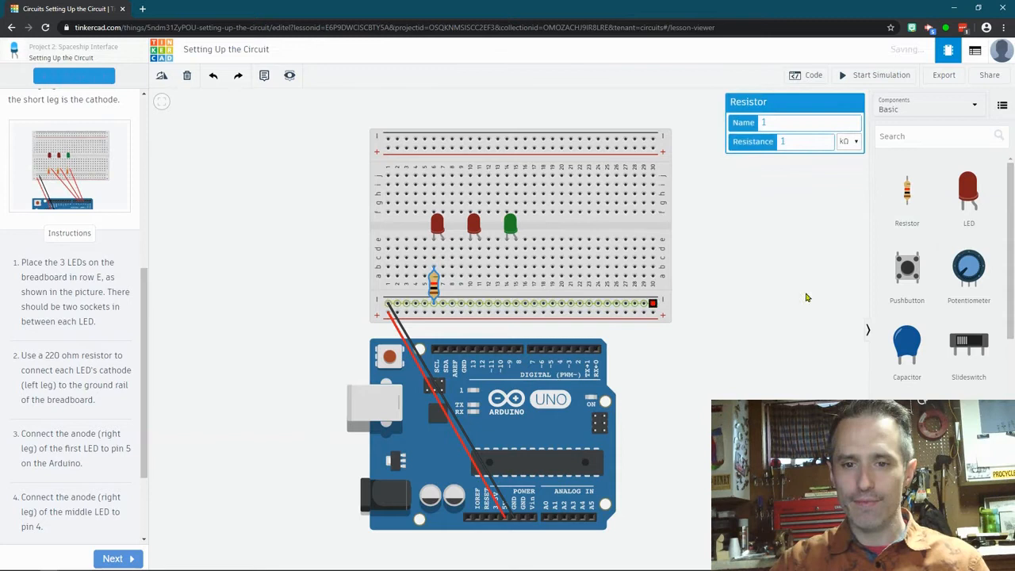
{"action": "left_click_drag", "start_coordinate": [906, 194], "coordinate": [471, 289]}
{"action": "left_click_drag", "start_coordinate": [906, 194], "coordinate": [505, 289]}
{"action": "left_click", "coordinate": [71, 170]}
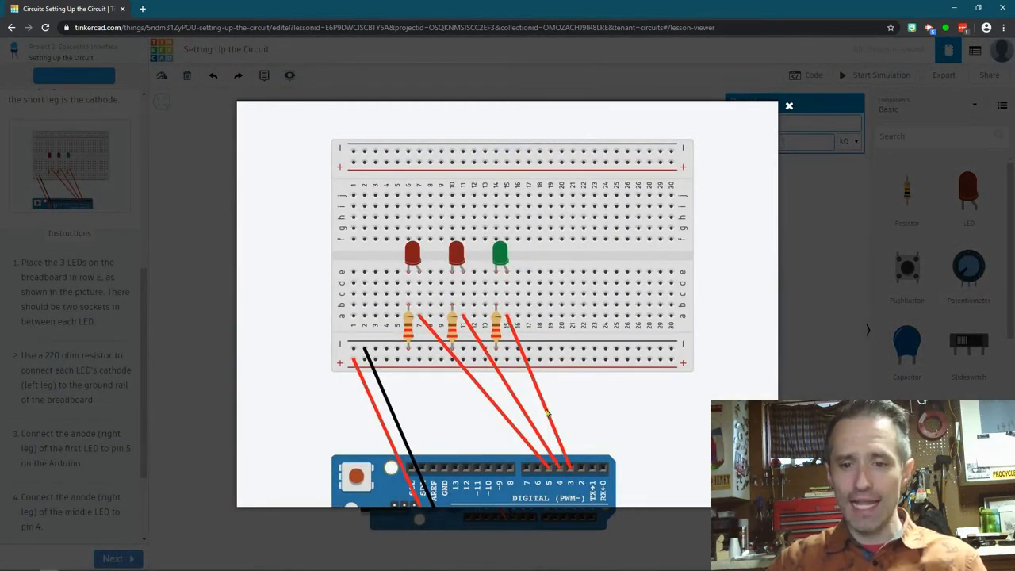
{"action": "left_click", "coordinate": [807, 356]}
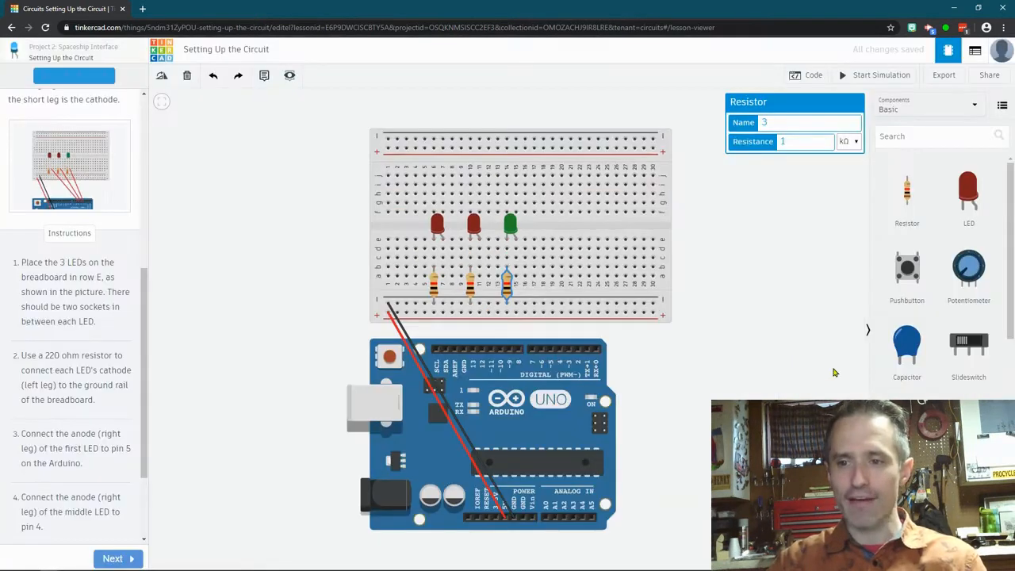
- Wire row a of columns 15, 11 and 7 to the Arduino's digital pins 3, 4 and 5 respectively
{"action": "left_click", "coordinate": [514, 279]}
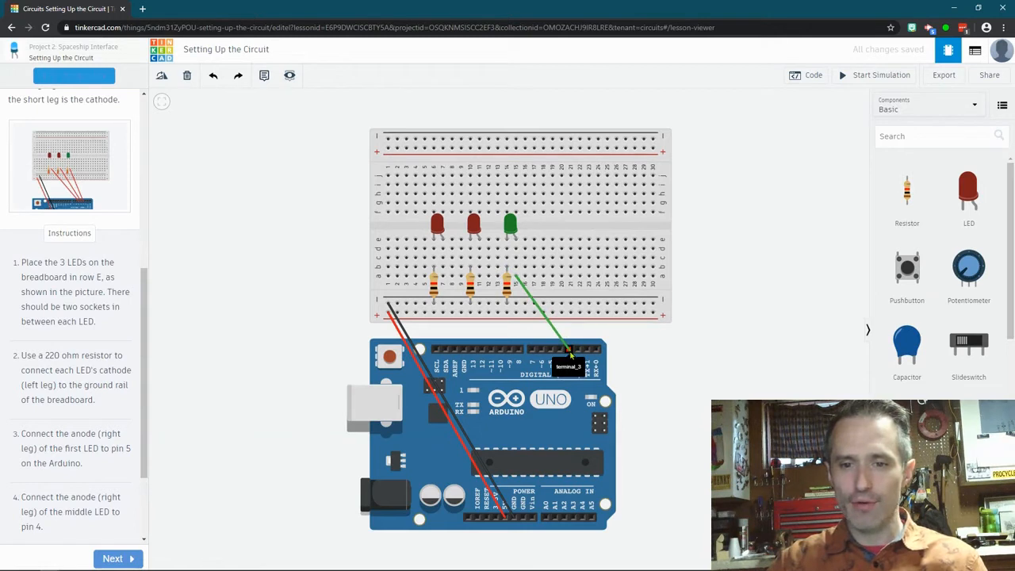
{"action": "left_click", "coordinate": [568, 350]}
{"action": "left_click", "coordinate": [479, 277]}
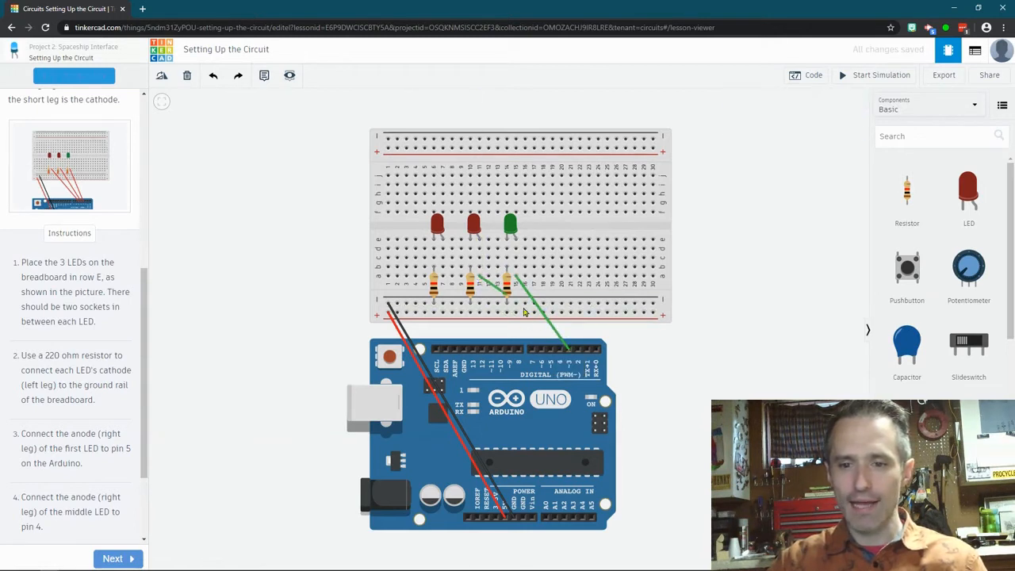
{"action": "left_click", "coordinate": [559, 349]}
{"action": "left_click", "coordinate": [443, 277]}
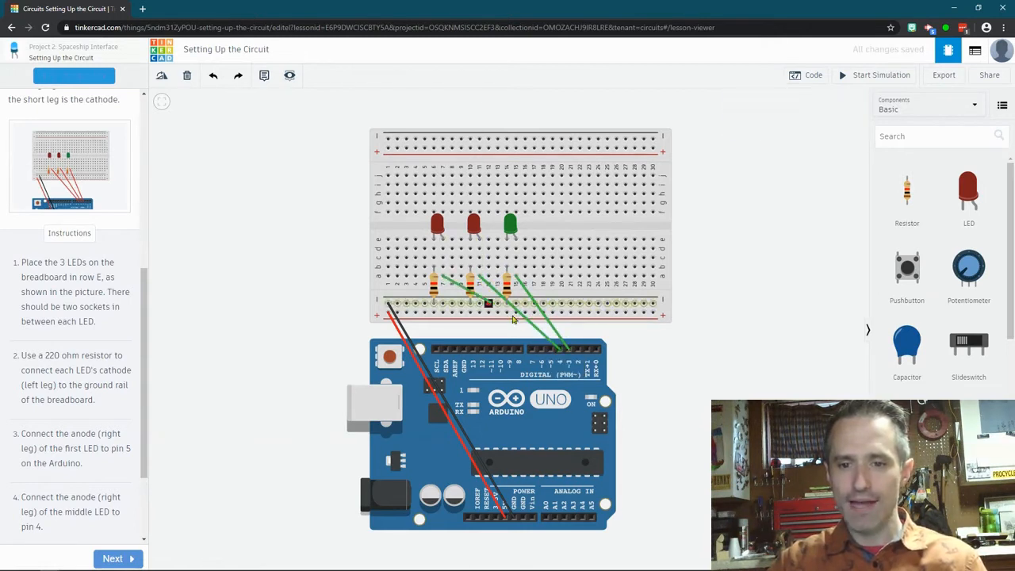
{"action": "left_click", "coordinate": [549, 348]}
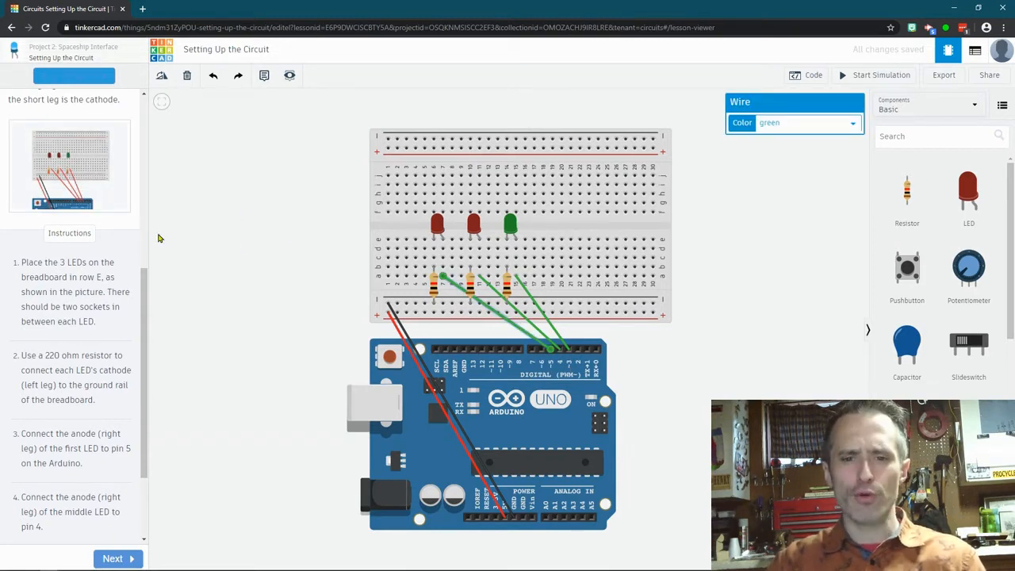
- Color the three wires between the LED anodes and the digital pins red
{"action": "left_click", "coordinate": [805, 127]}
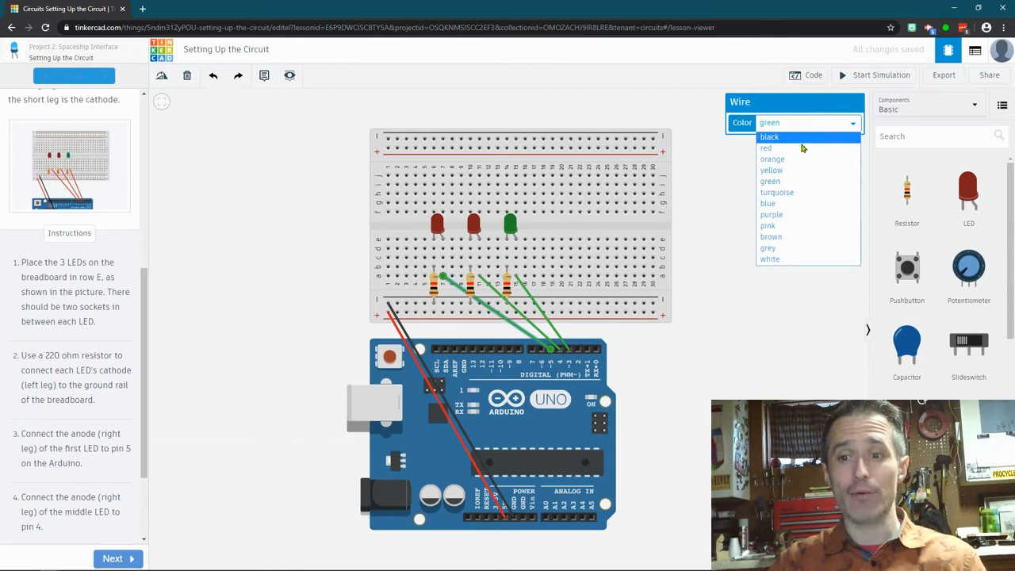
{"action": "left_click", "coordinate": [803, 148]}
{"action": "left_click", "coordinate": [795, 126]}
{"action": "left_click", "coordinate": [795, 149]}
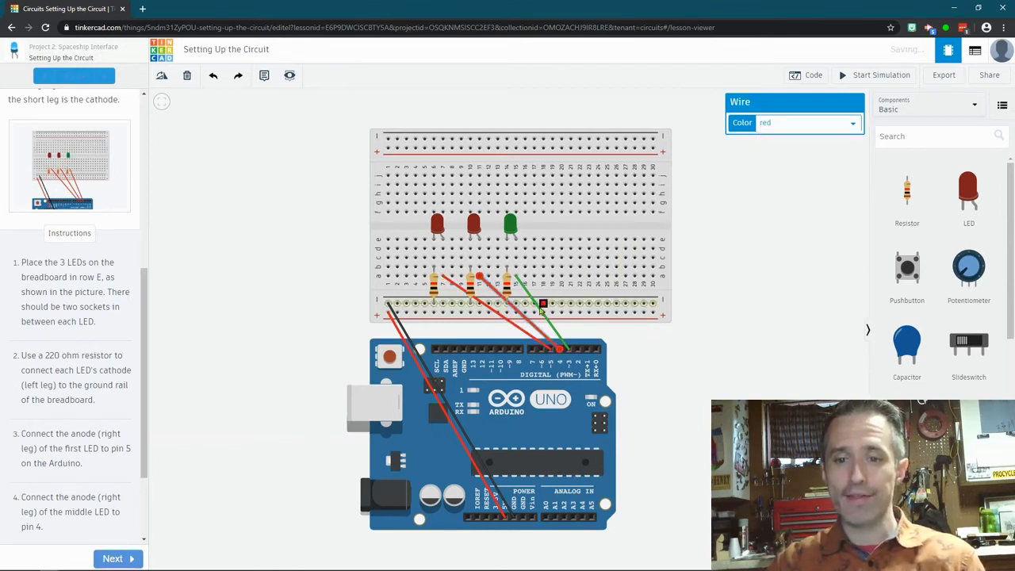
{"action": "left_click", "coordinate": [774, 125]}
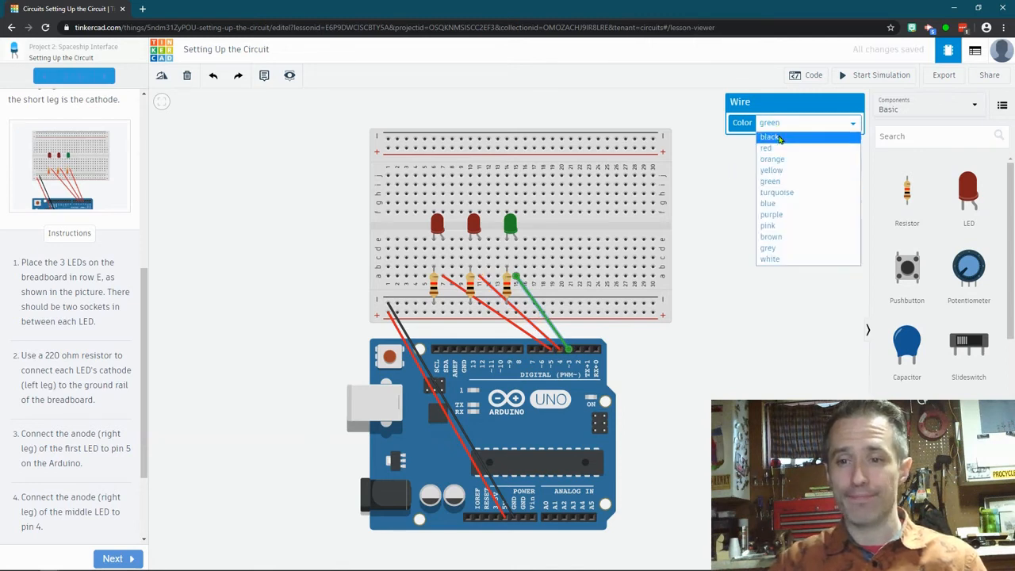
{"action": "left_click", "coordinate": [789, 149]}
{"action": "left_click", "coordinate": [723, 300]}
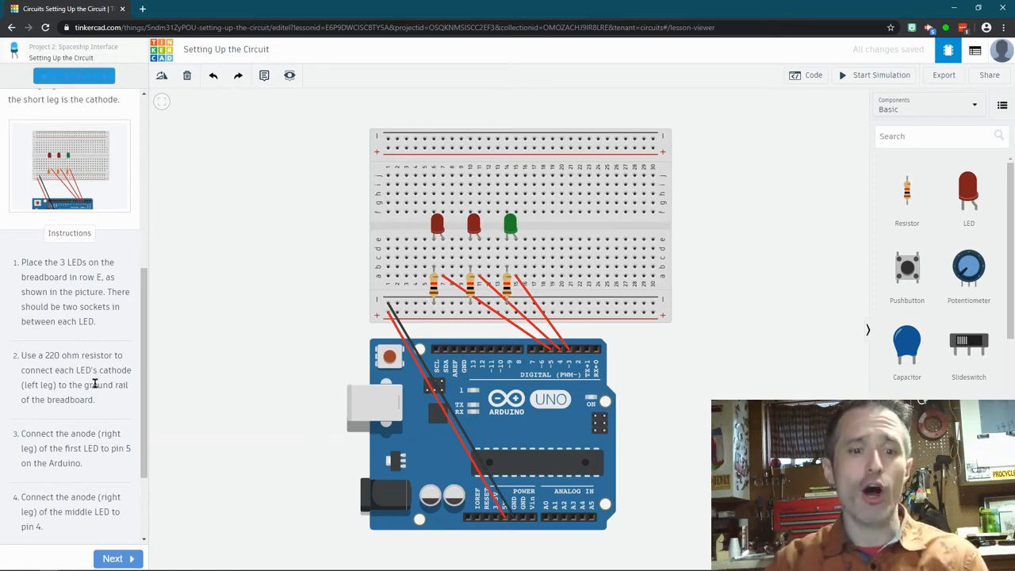
- Set the resistance of the first LED's resistor, at column 6, to 220 Ω
{"action": "left_click", "coordinate": [433, 287]}
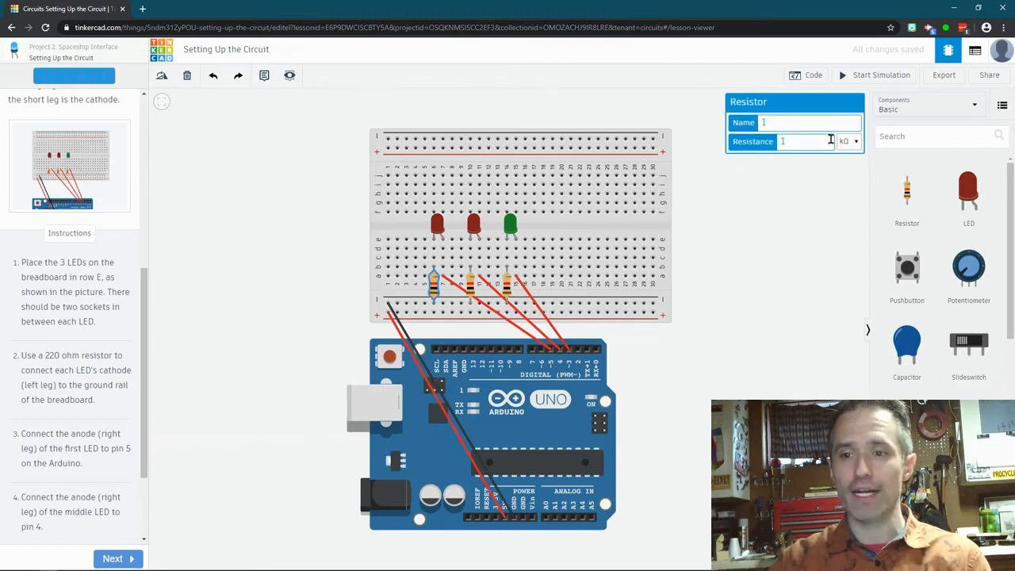
{"action": "left_click", "coordinate": [845, 142]}
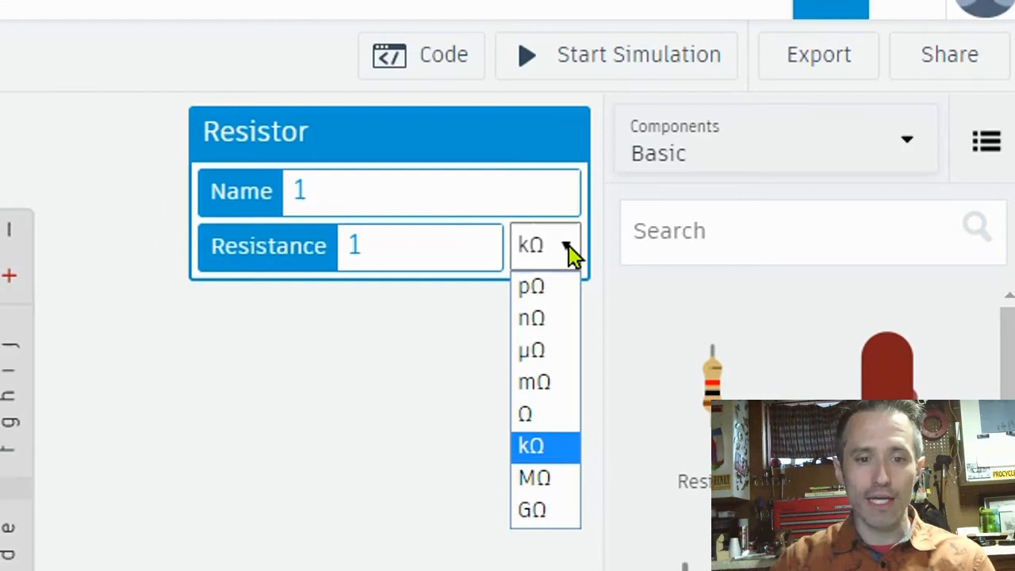
{"action": "left_click", "coordinate": [537, 413]}
{"action": "left_click_drag", "start_coordinate": [419, 245], "coordinate": [204, 238]}
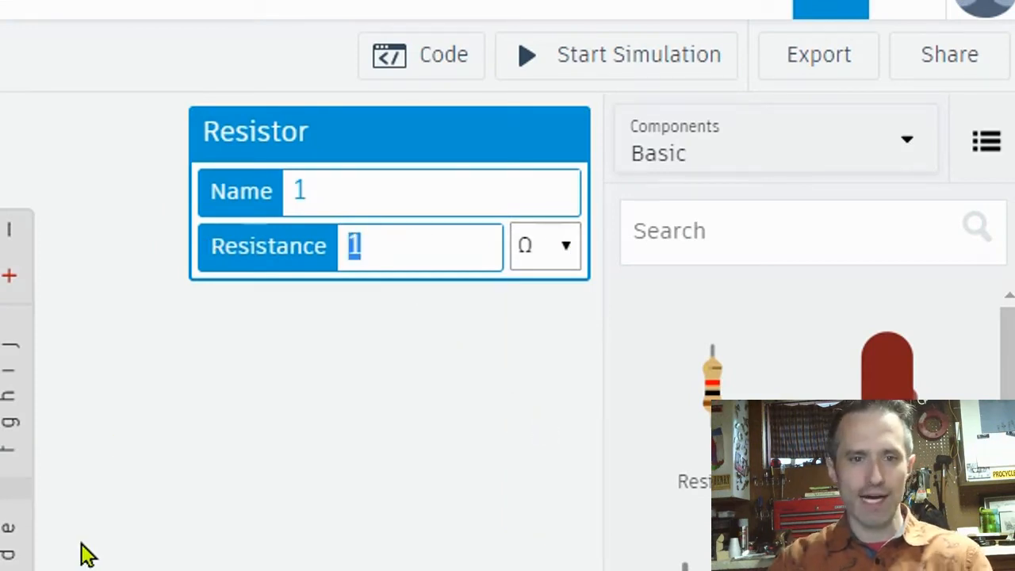
{"action": "type", "text": "220"}
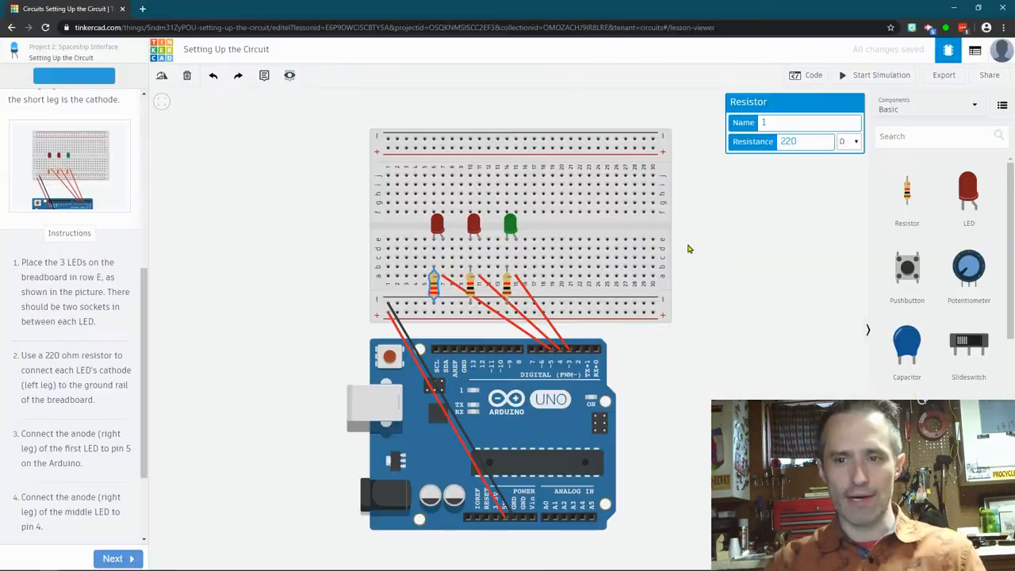
{"action": "left_click", "coordinate": [709, 245]}
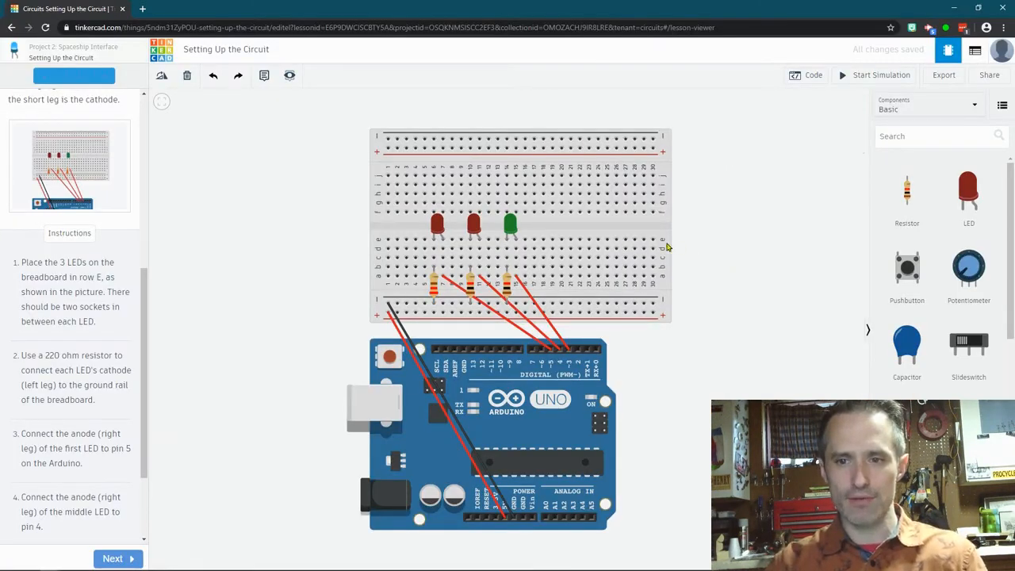
- Set the resistance of the middle LED's resistor, at column 10, to 220 Ω
{"action": "left_click", "coordinate": [471, 284]}
{"action": "left_click", "coordinate": [846, 142]}
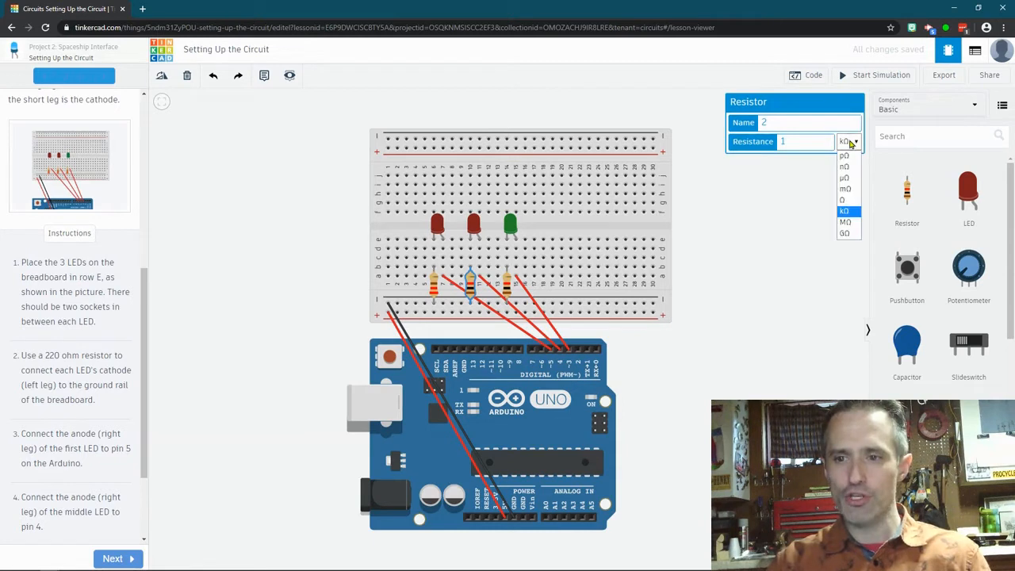
{"action": "left_click", "coordinate": [846, 204]}
{"action": "left_click_drag", "start_coordinate": [802, 146], "coordinate": [741, 135]}
{"action": "type", "text": "220"}
{"action": "left_click", "coordinate": [786, 274]}
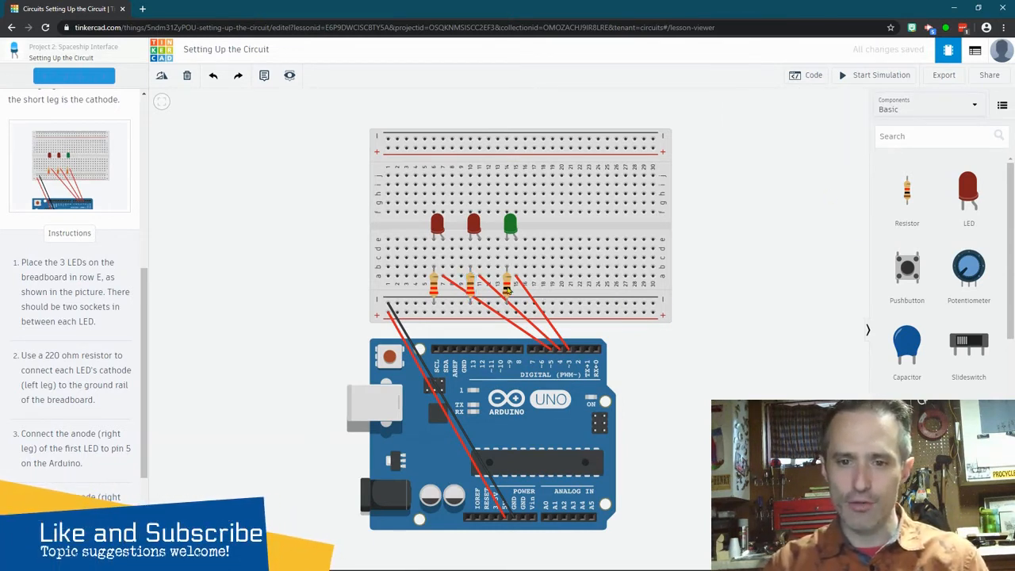
- Set the resistance of the green LED's resistor, at column 14, to 220 Ω
{"action": "left_click", "coordinate": [506, 287]}
{"action": "left_click", "coordinate": [846, 141]}
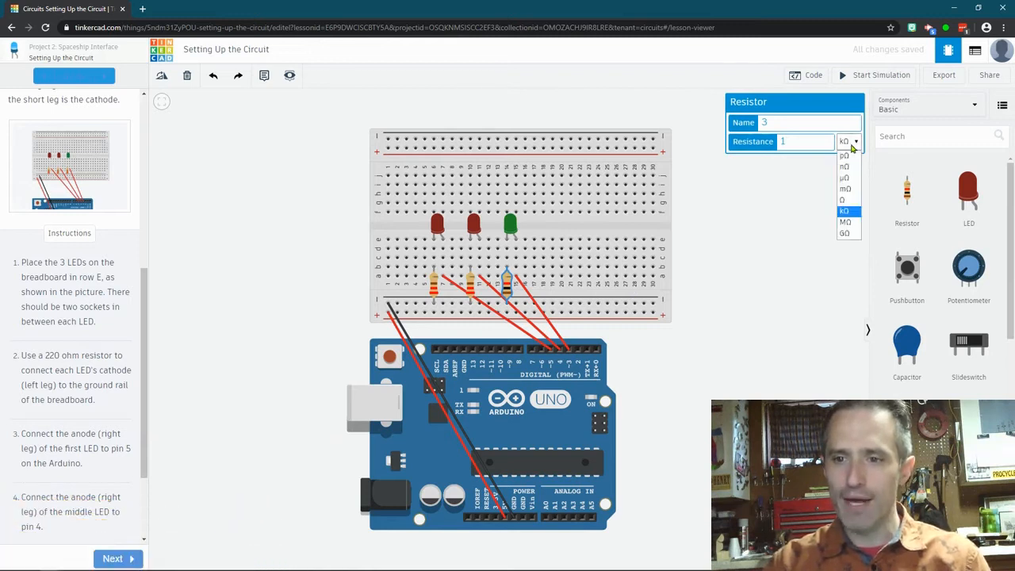
{"action": "left_click", "coordinate": [848, 201]}
{"action": "left_click_drag", "start_coordinate": [797, 141], "coordinate": [742, 133]}
{"action": "type", "text": "220"}
{"action": "left_click", "coordinate": [780, 222]}
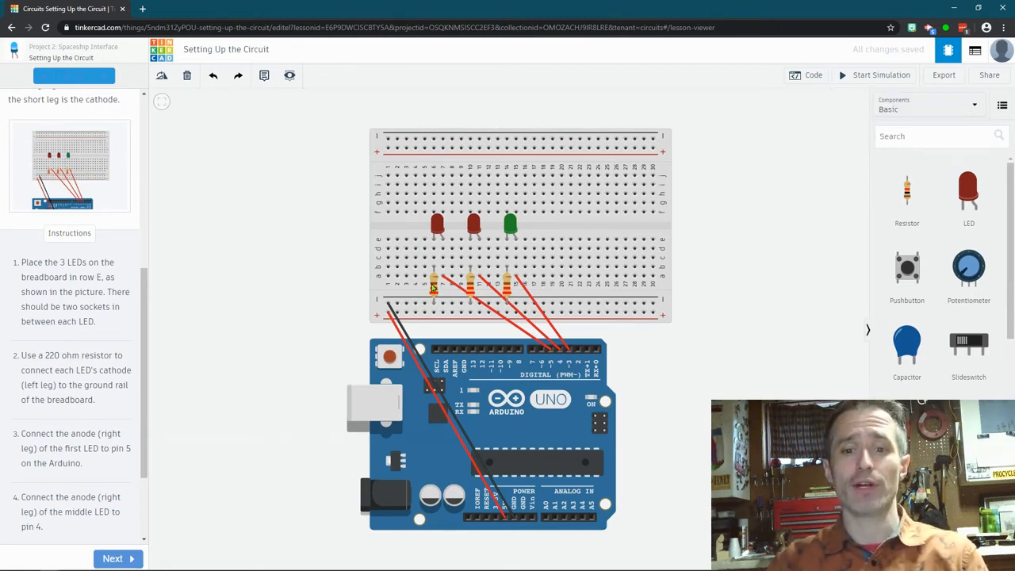
- Compare the circuit with the enlarged reference picture and remaining instructions, and advance to the Add the Pushbutton page
{"action": "left_click", "coordinate": [57, 159]}
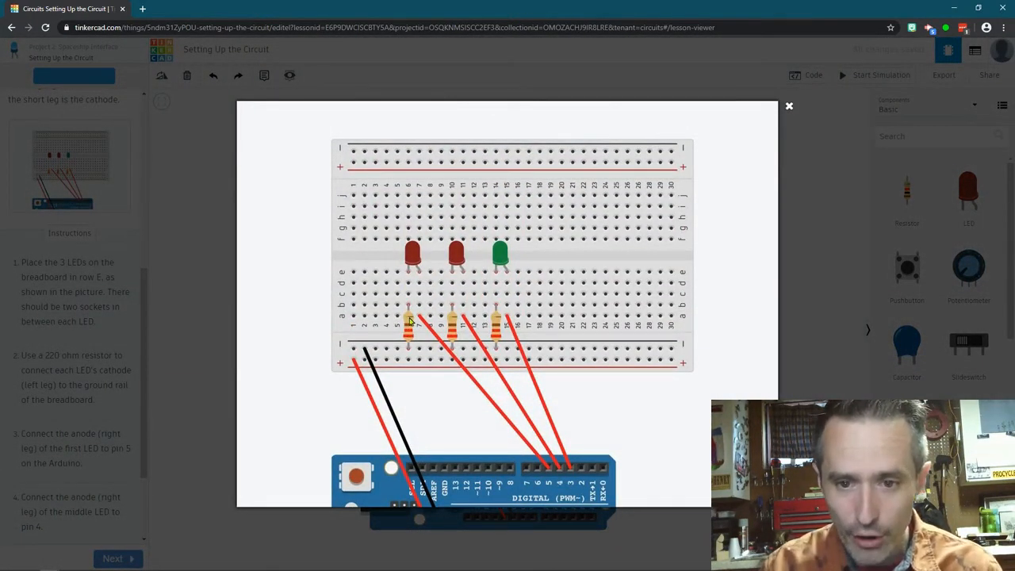
{"action": "left_click", "coordinate": [789, 106]}
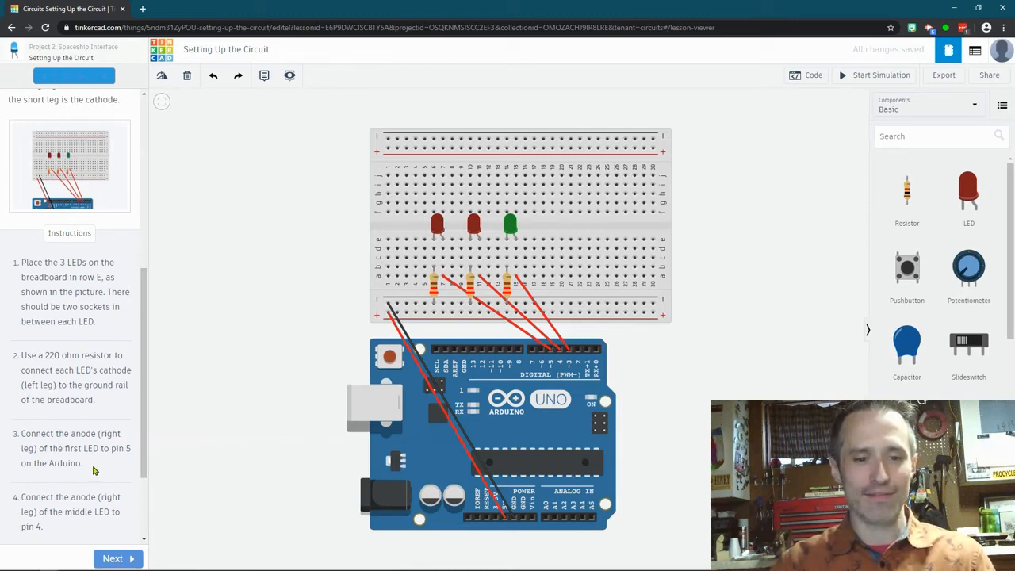
{"action": "scroll", "coordinate": [65, 490], "scroll_direction": "down", "scroll_amount": 1}
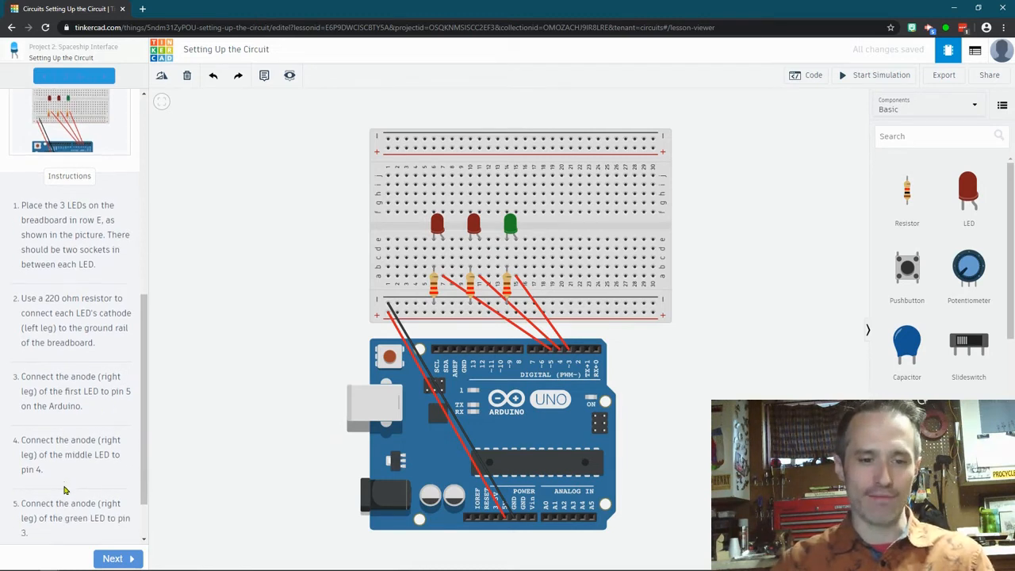
{"action": "scroll", "coordinate": [65, 490], "scroll_direction": "down", "scroll_amount": 1}
{"action": "left_click", "coordinate": [127, 558]}
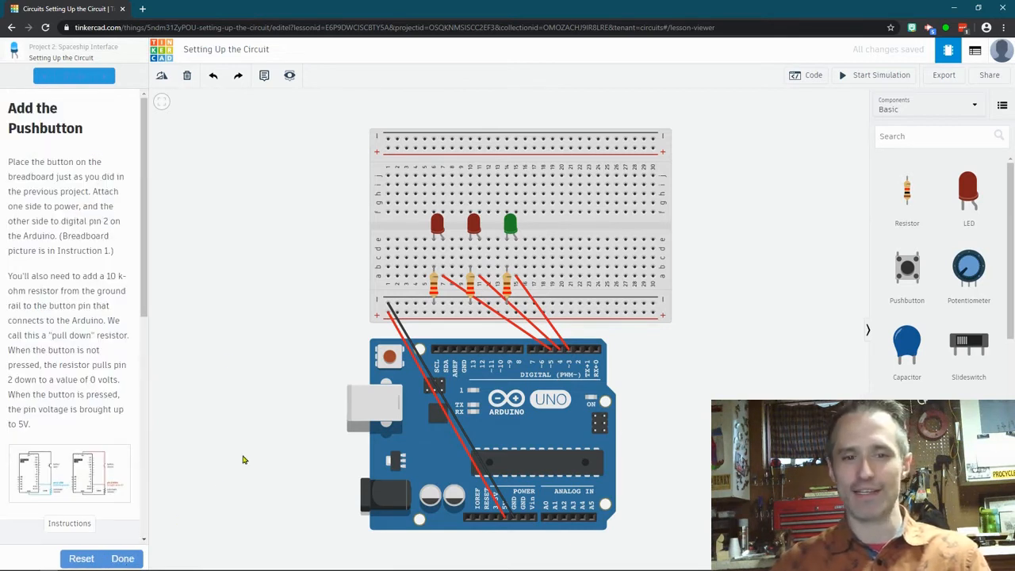
- Run and stop the simulation of the LED circuit, and read through the Add the Pushbutton instructions
{"action": "left_click", "coordinate": [882, 74]}
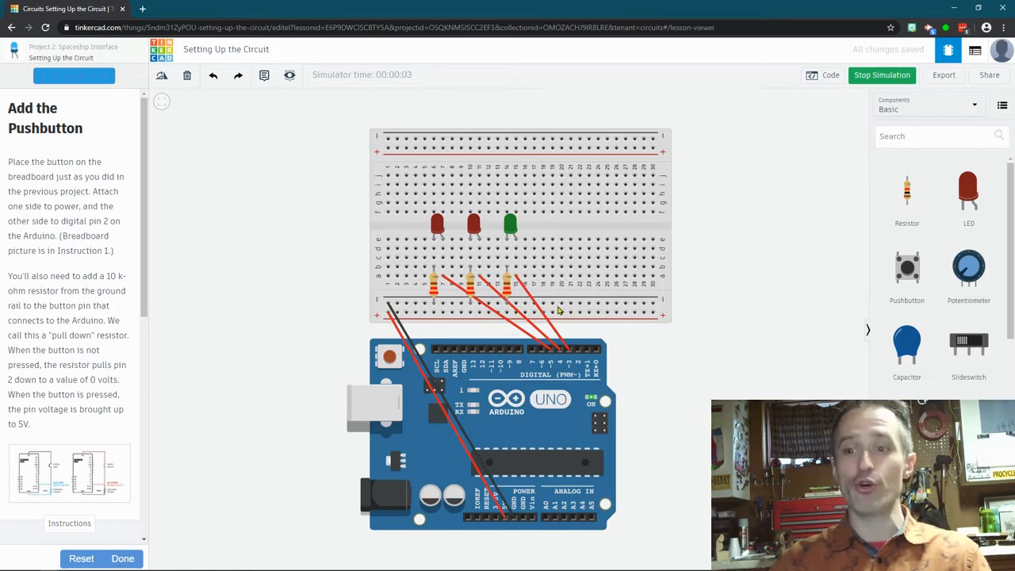
{"action": "left_click", "coordinate": [882, 76]}
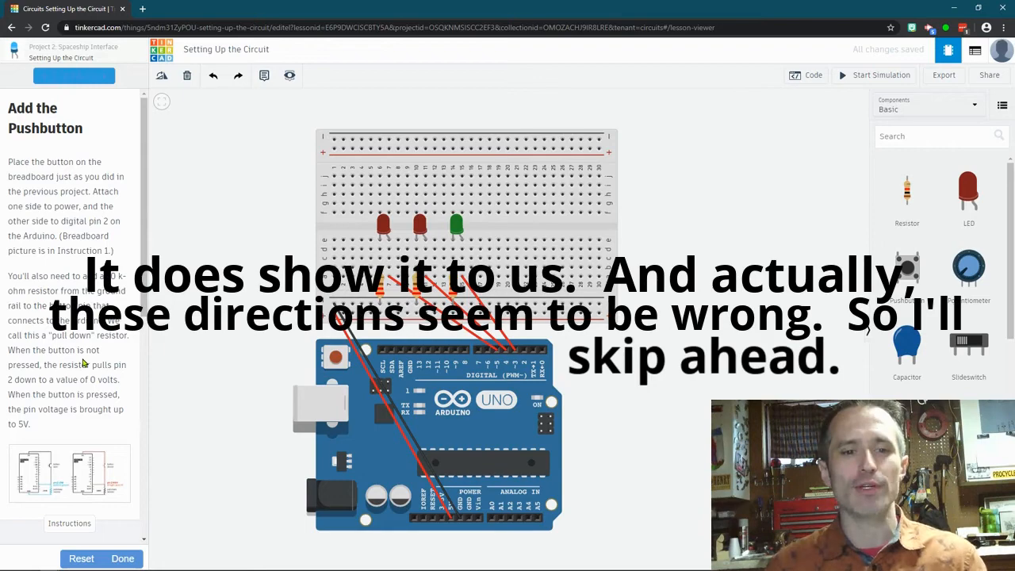
{"action": "scroll", "coordinate": [82, 363], "scroll_direction": "down", "scroll_amount": 1}
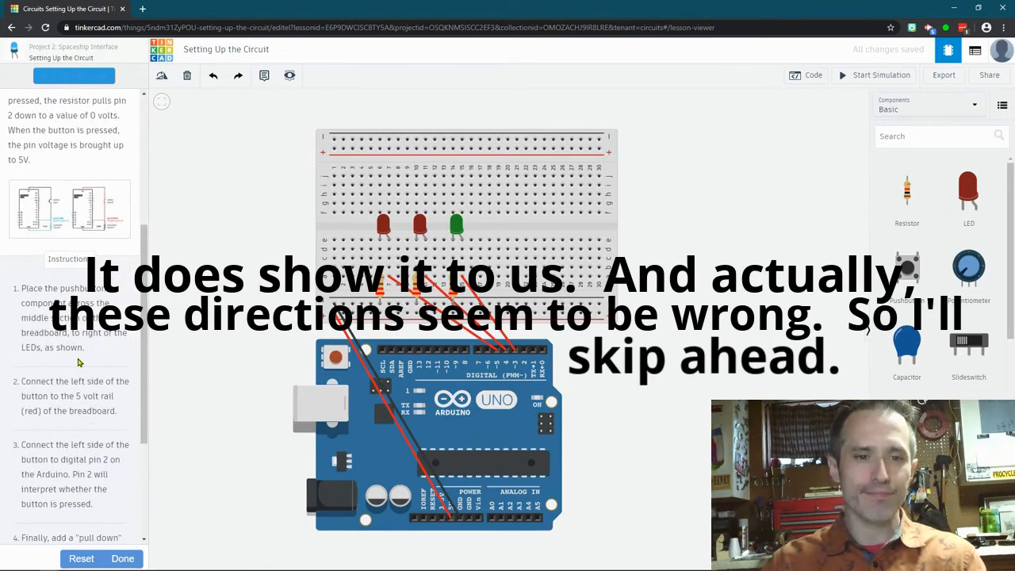
{"action": "scroll", "coordinate": [80, 362], "scroll_direction": "up", "scroll_amount": 2}
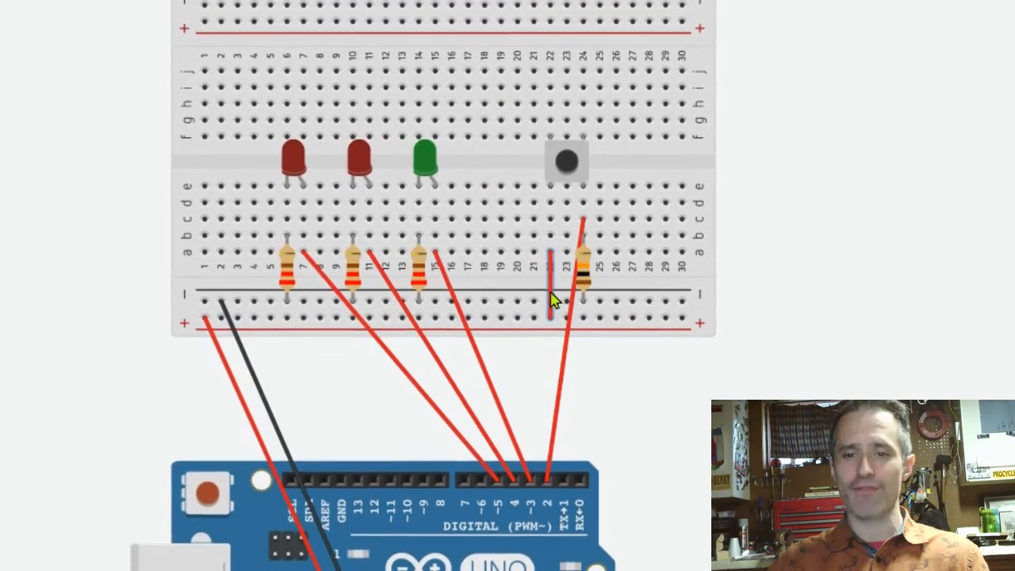
{"action": "left_click_drag", "start_coordinate": [557, 266], "coordinate": [555, 194]}
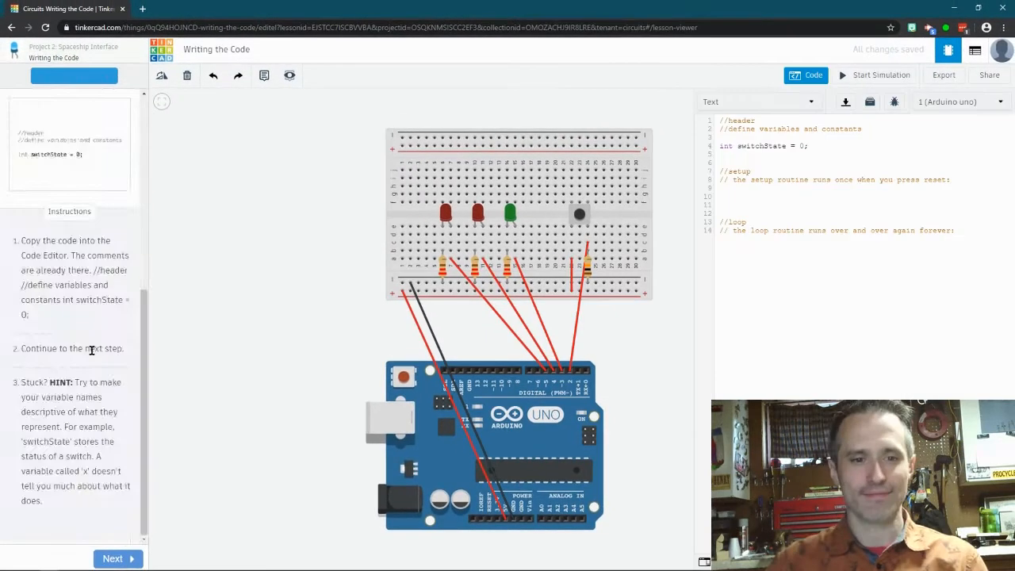
- Read through the Let's Start Coding page on declaring the switchState variable, including its instructions
{"action": "scroll", "coordinate": [91, 350], "scroll_direction": "up", "scroll_amount": 6}
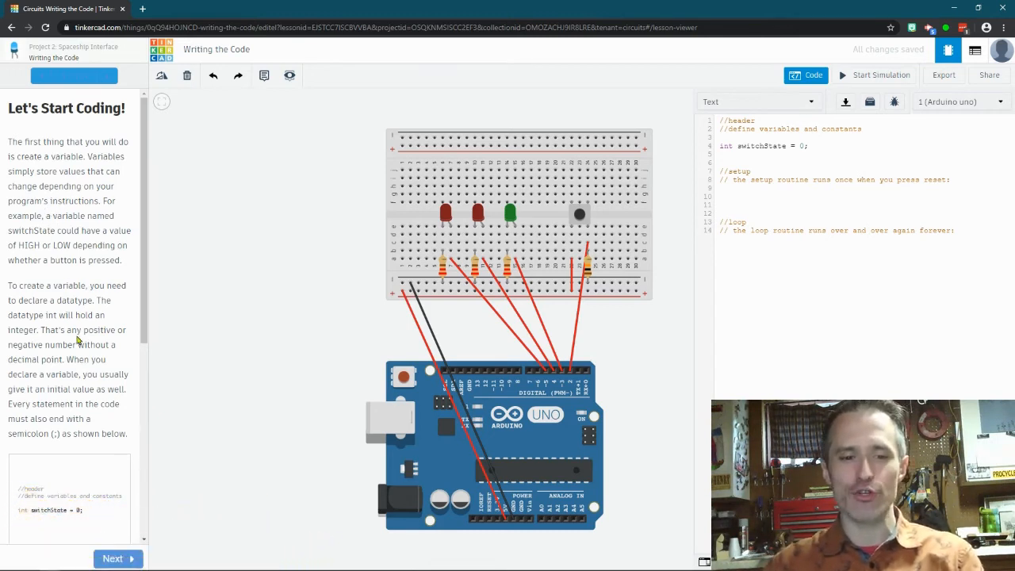
{"action": "scroll", "coordinate": [78, 339], "scroll_direction": "down", "scroll_amount": 3}
{"action": "scroll", "coordinate": [72, 314], "scroll_direction": "up", "scroll_amount": 3}
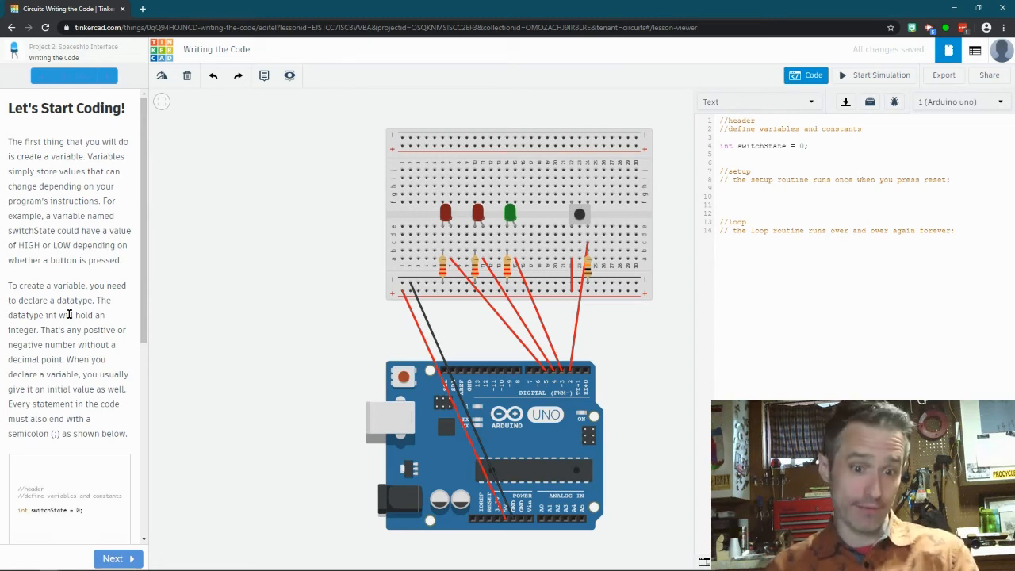
{"action": "scroll", "coordinate": [69, 314], "scroll_direction": "down", "scroll_amount": 3}
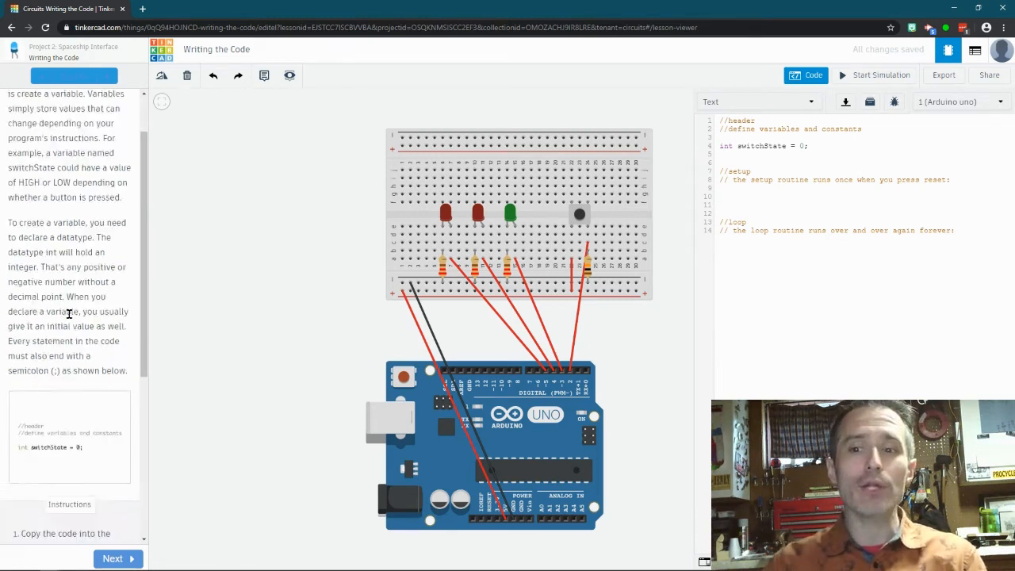
{"action": "scroll", "coordinate": [92, 483], "scroll_direction": "down", "scroll_amount": 1}
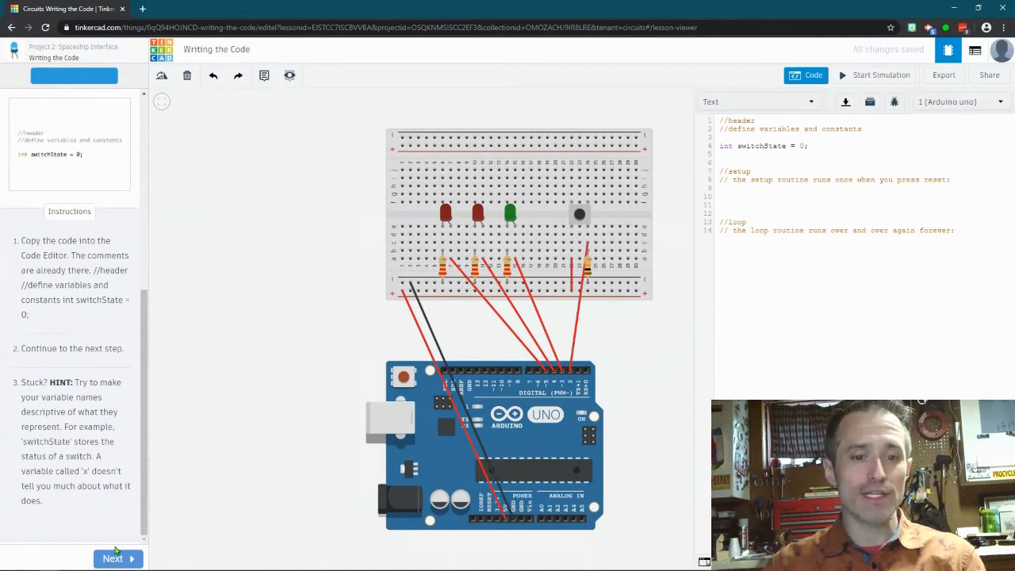
- Page through the lesson's pinMode setup, digitalRead loop and if-statement pseudocode instructions, then read the If the Button Is Open page
{"action": "left_click", "coordinate": [119, 560]}
{"action": "scroll", "coordinate": [119, 500], "scroll_direction": "down", "scroll_amount": 3}
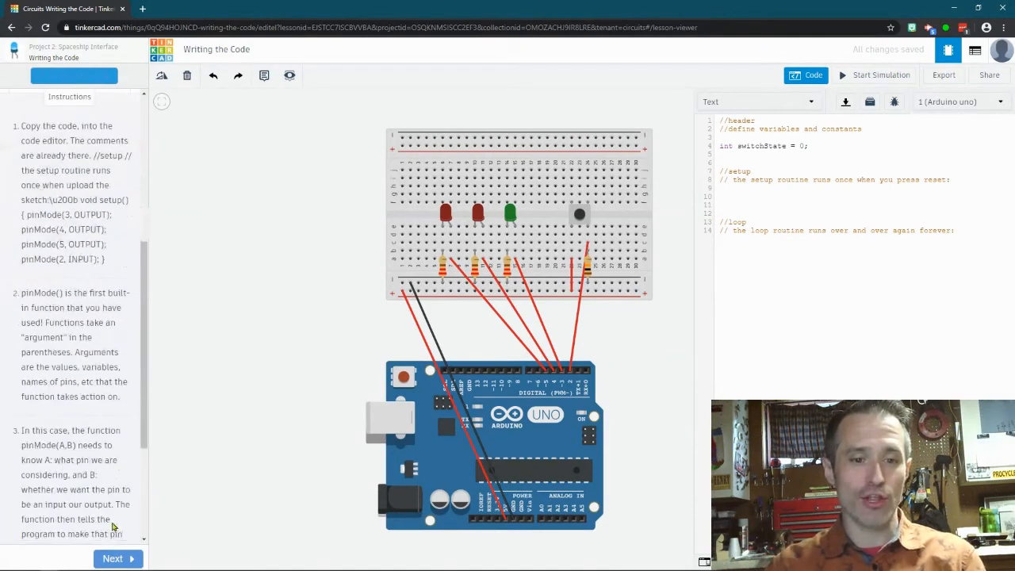
{"action": "left_click", "coordinate": [113, 559]}
{"action": "scroll", "coordinate": [107, 494], "scroll_direction": "down", "scroll_amount": 4}
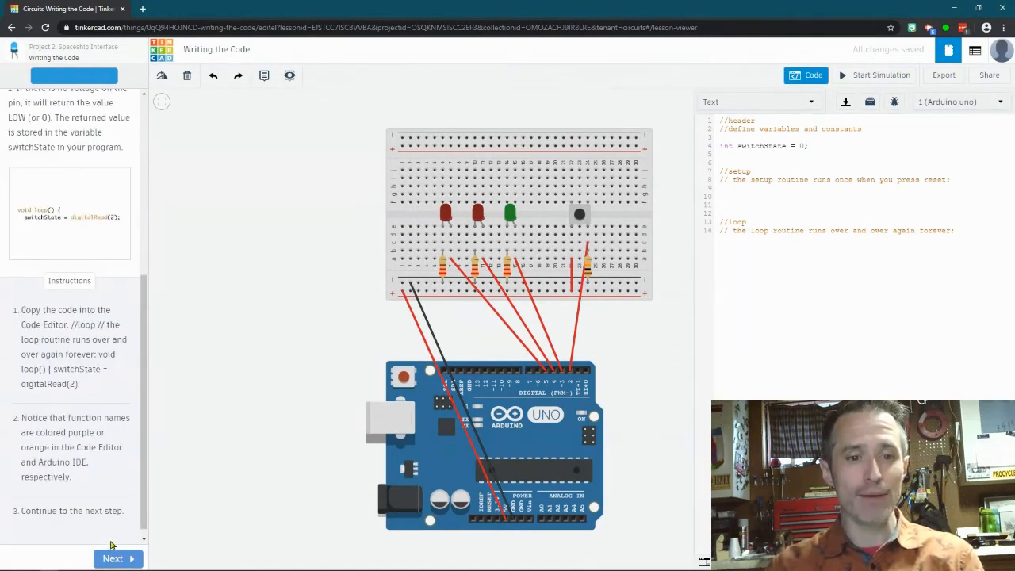
{"action": "left_click", "coordinate": [113, 559]}
{"action": "scroll", "coordinate": [94, 467], "scroll_direction": "down", "scroll_amount": 5}
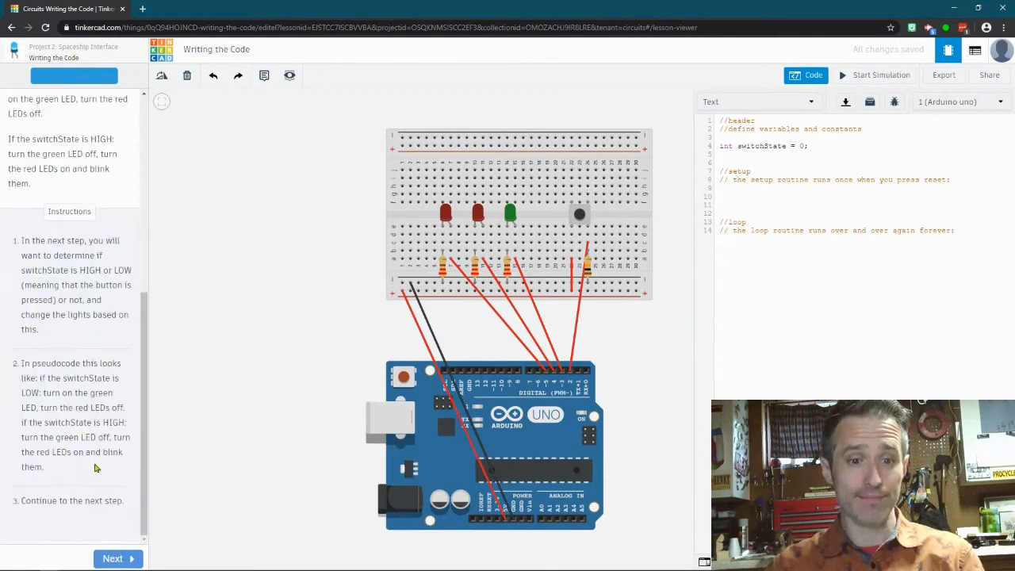
{"action": "left_click", "coordinate": [115, 560]}
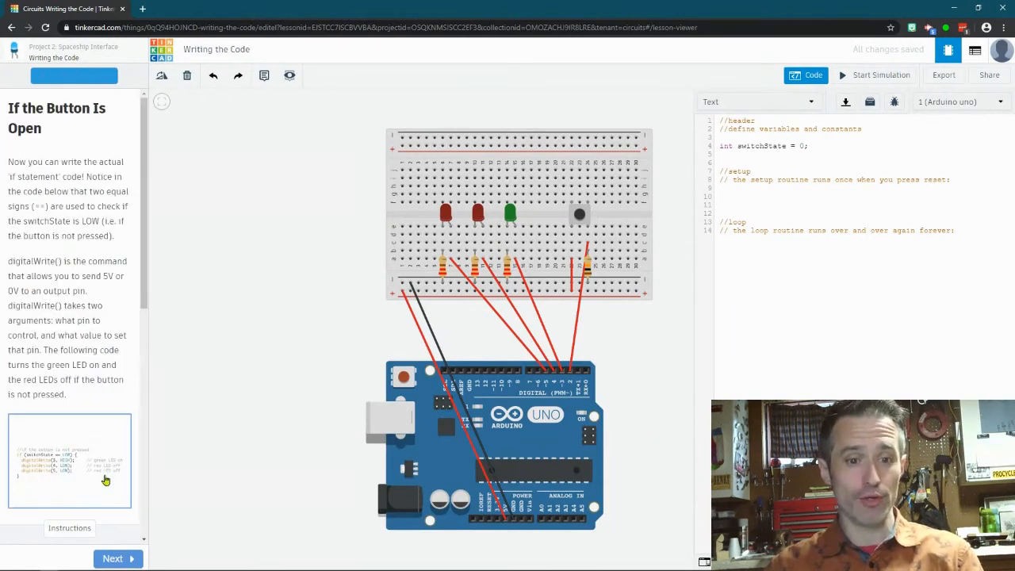
{"action": "scroll", "coordinate": [104, 478], "scroll_direction": "down", "scroll_amount": 5}
{"action": "scroll", "coordinate": [127, 559], "scroll_direction": "down", "scroll_amount": 2}
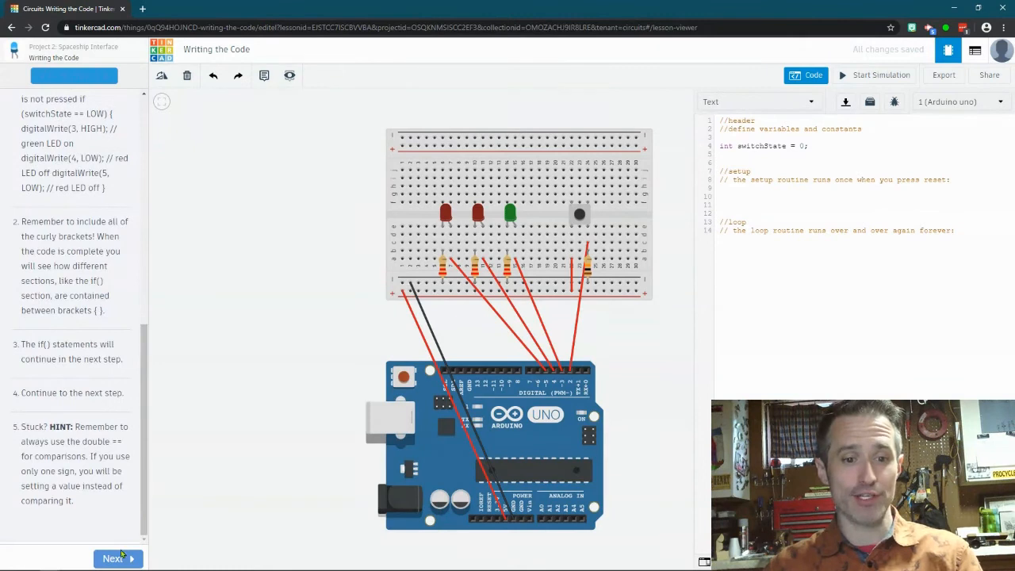
- Skim the else statement, Blink the Red LEDs and Think About It pages, and read the final Review page
{"action": "left_click", "coordinate": [119, 559]}
{"action": "scroll", "coordinate": [68, 381], "scroll_direction": "down", "scroll_amount": 4}
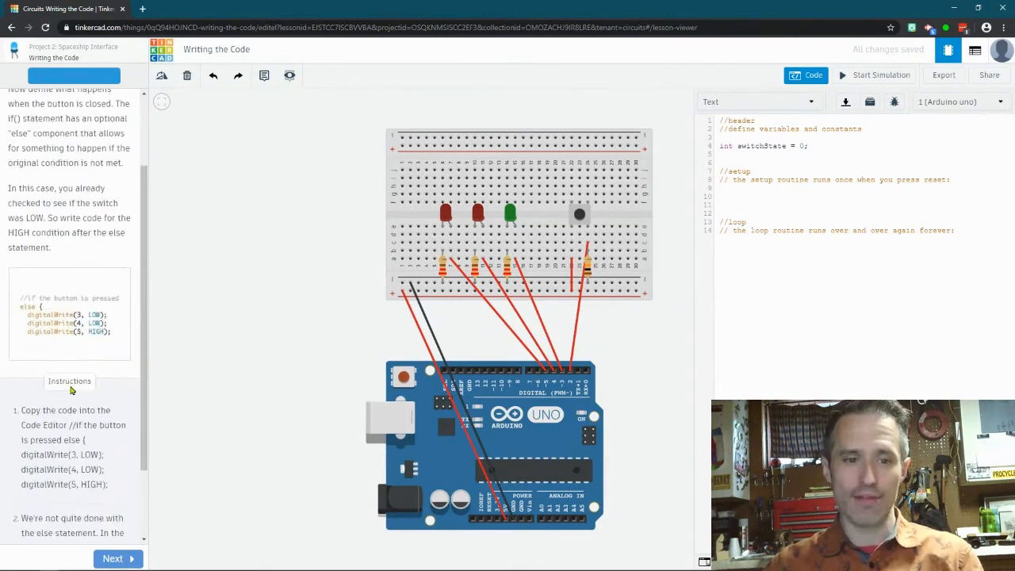
{"action": "left_click", "coordinate": [128, 559]}
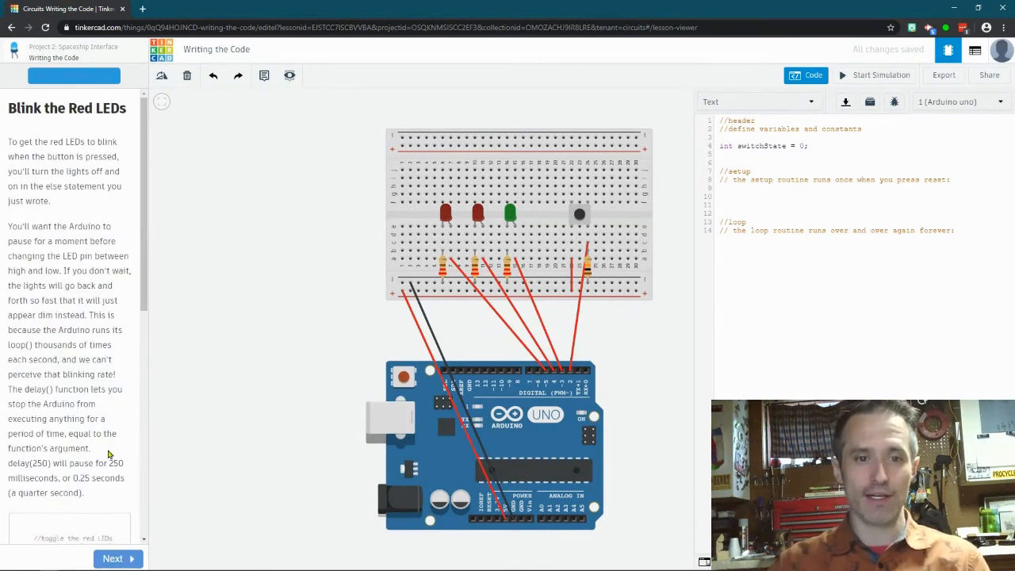
{"action": "scroll", "coordinate": [106, 453], "scroll_direction": "down", "scroll_amount": 5}
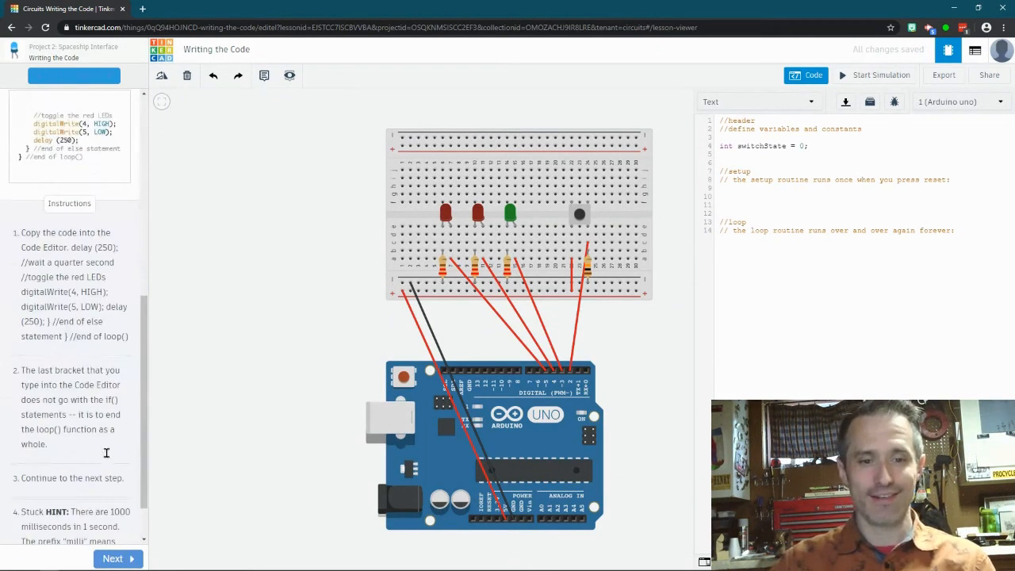
{"action": "left_click", "coordinate": [113, 559]}
{"action": "scroll", "coordinate": [118, 421], "scroll_direction": "down", "scroll_amount": 5}
{"action": "left_click", "coordinate": [111, 558]}
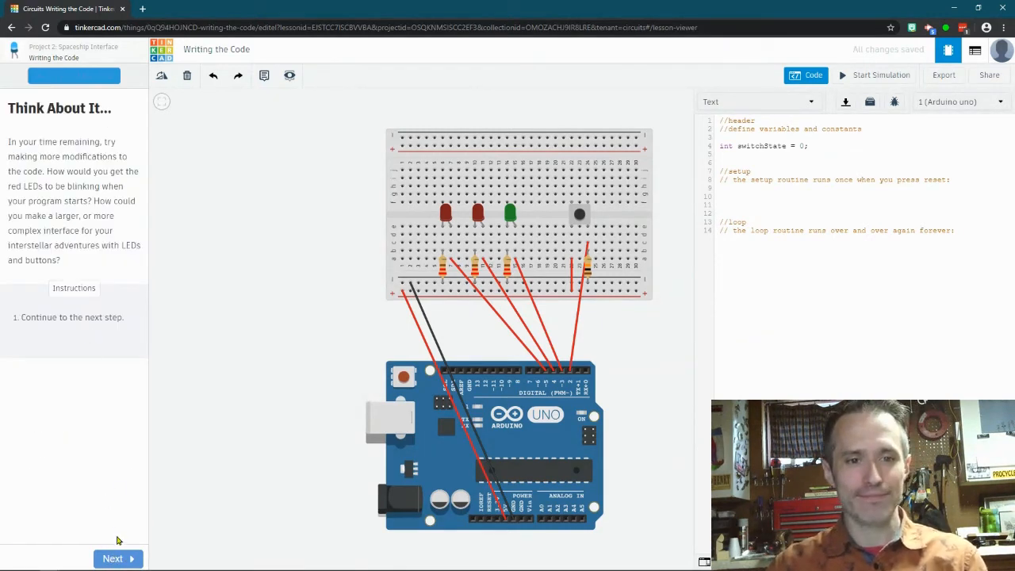
{"action": "left_click", "coordinate": [120, 559]}
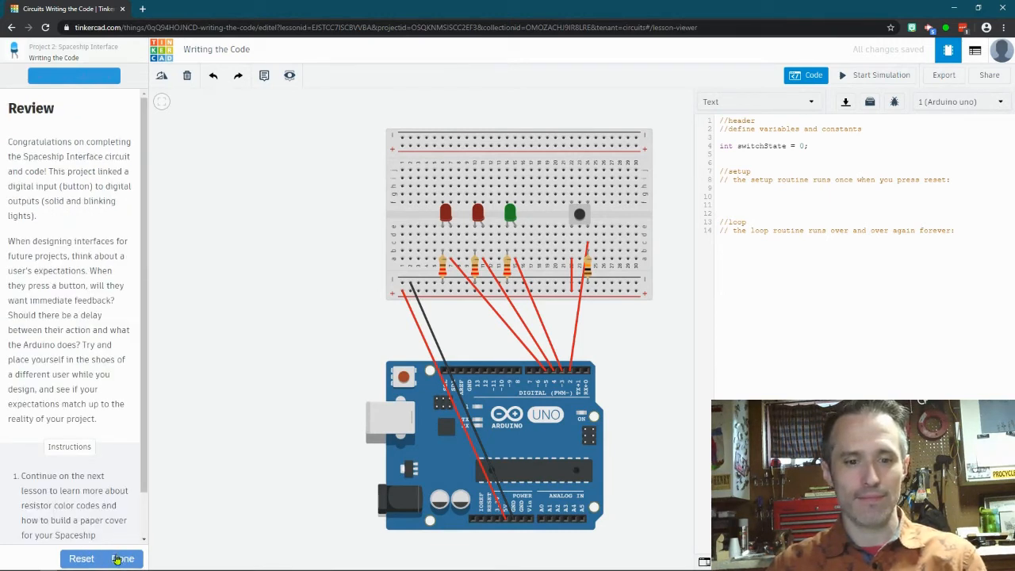
{"action": "scroll", "coordinate": [97, 495], "scroll_direction": "down", "scroll_amount": 2}
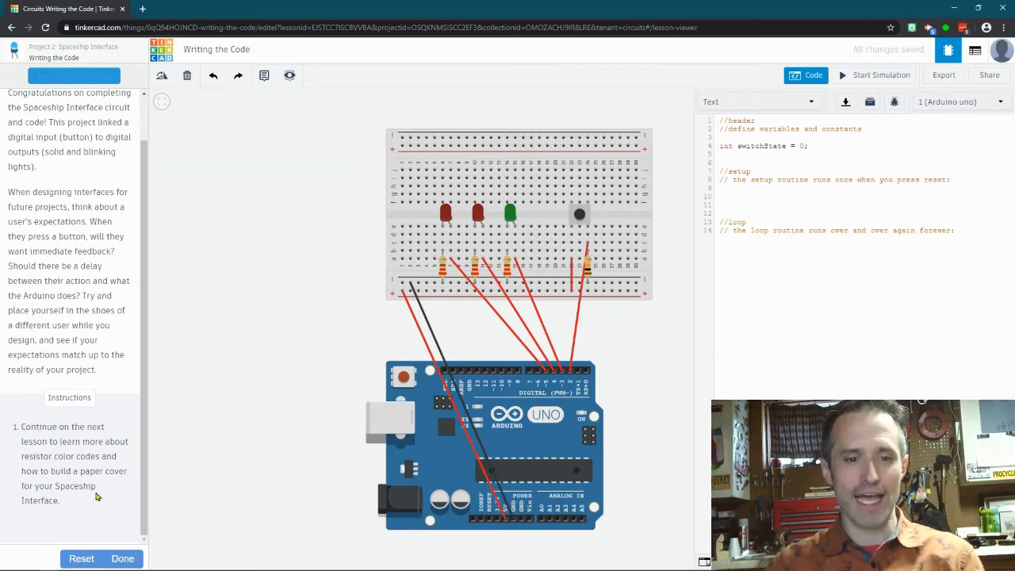
{"action": "scroll", "coordinate": [94, 511], "scroll_direction": "up", "scroll_amount": 2}
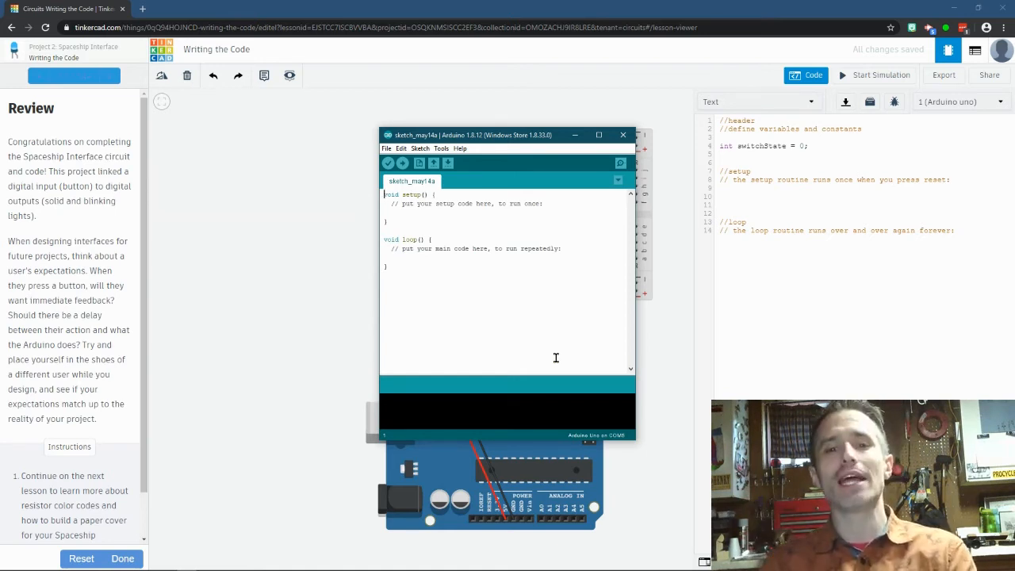
- In the Arduino IDE, open the built-in example p02_SpaceshipInterface from the 10.StarterKit_BasicKit collection
{"action": "left_click_drag", "start_coordinate": [499, 137], "coordinate": [339, 131]}
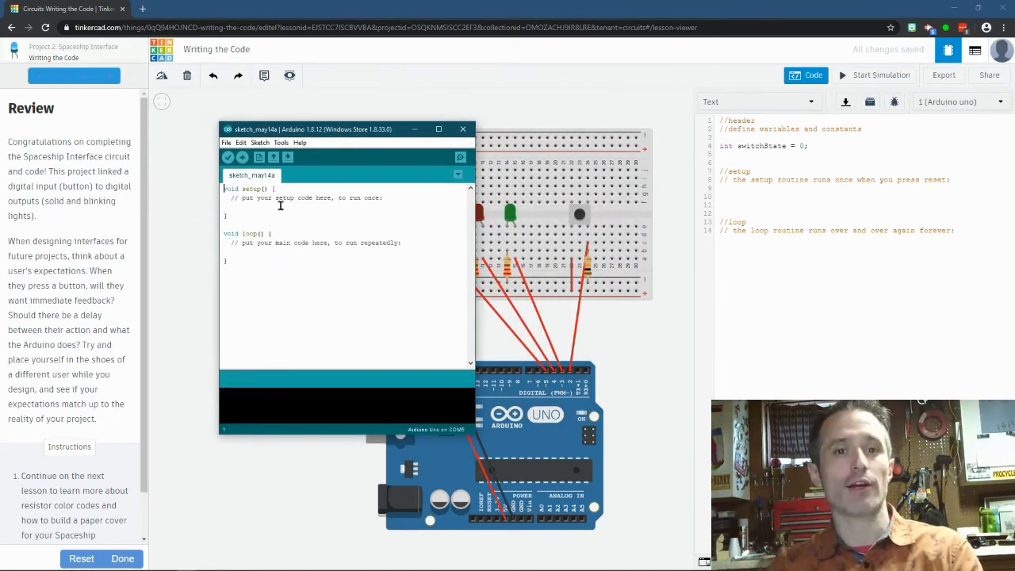
{"action": "left_click", "coordinate": [226, 143]}
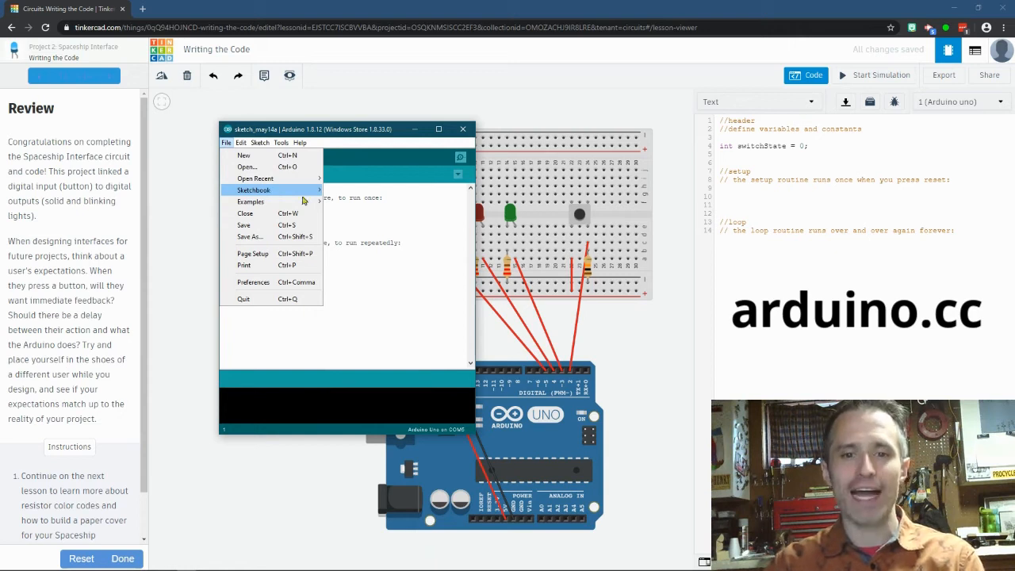
{"action": "mouse_move", "coordinate": [292, 206]}
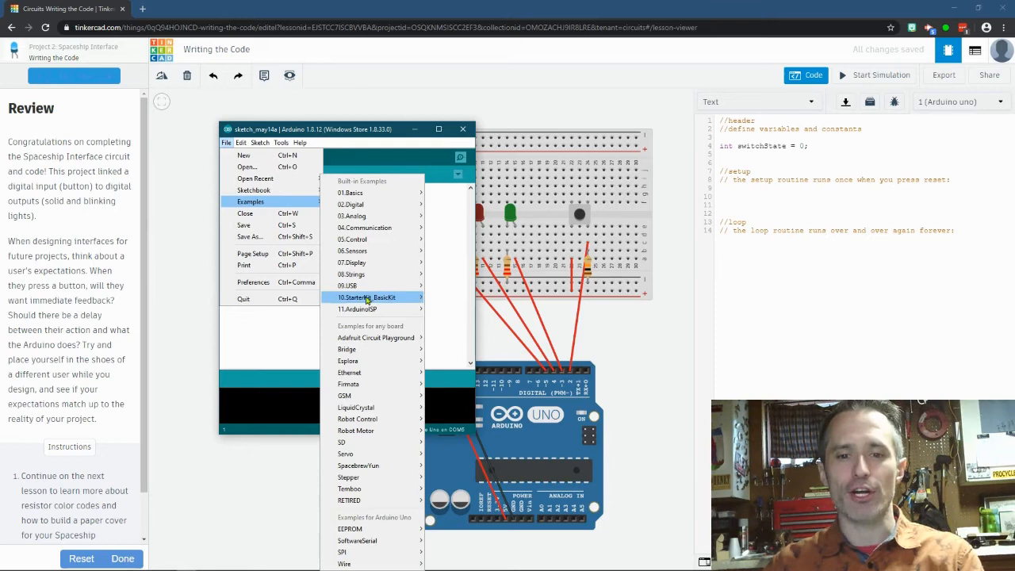
{"action": "mouse_move", "coordinate": [366, 314]}
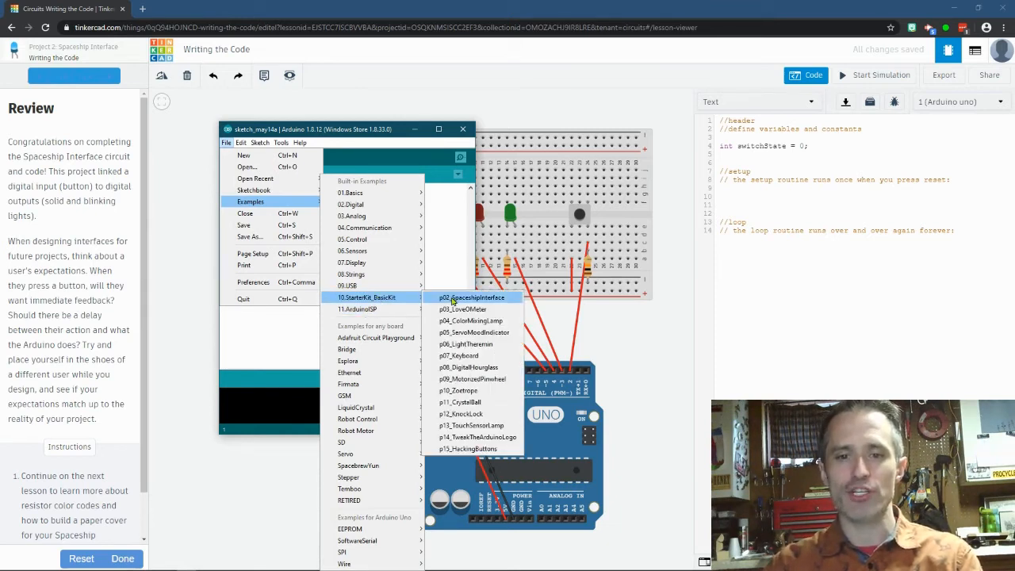
{"action": "left_click", "coordinate": [453, 300]}
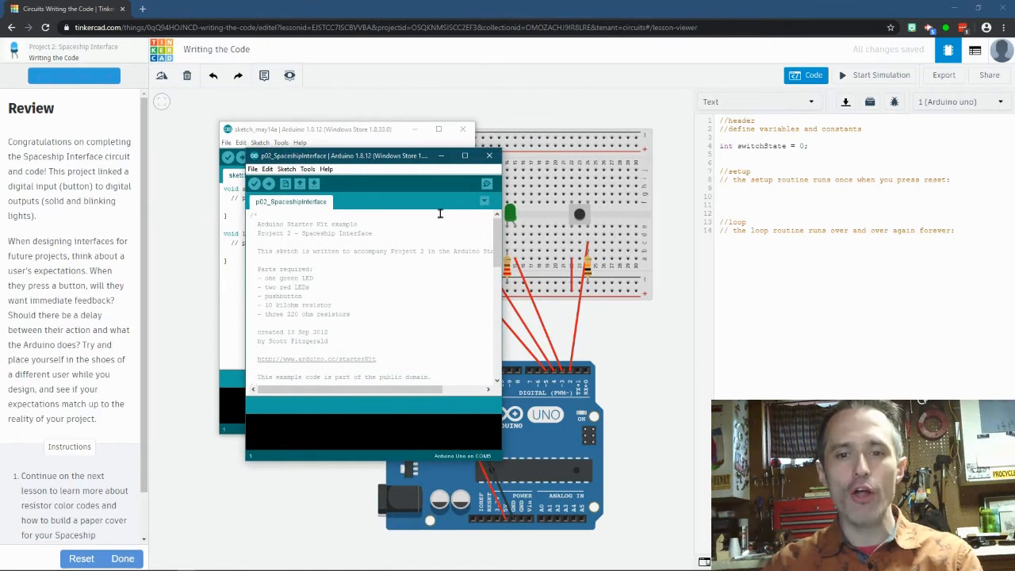
- Copy the whole p02_SpaceshipInterface sketch and paste it over all the existing code in Tinkercad's code editor
{"action": "left_click", "coordinate": [465, 155]}
{"action": "scroll", "coordinate": [152, 287], "scroll_direction": "down", "scroll_amount": 5}
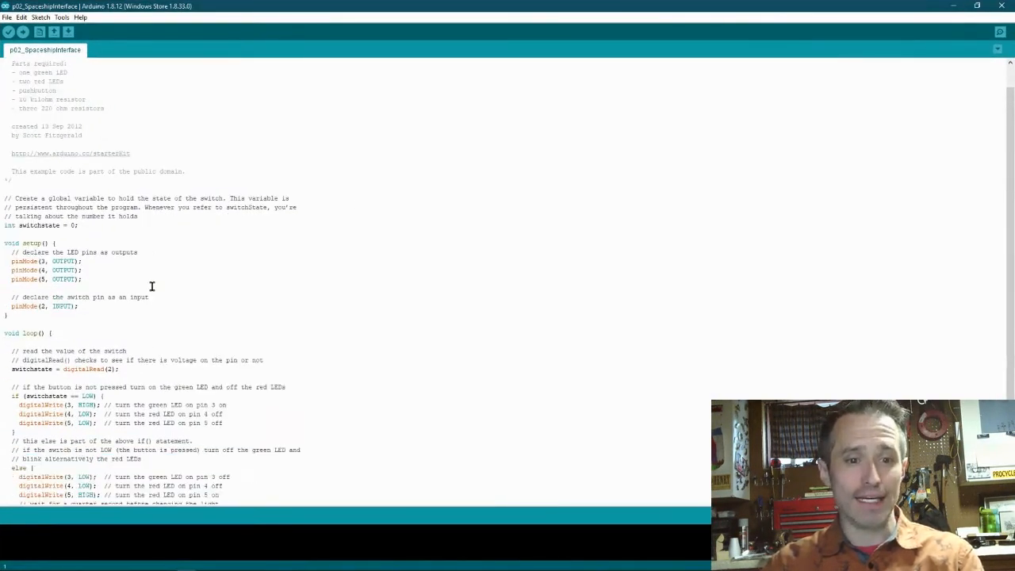
{"action": "mouse_move", "coordinate": [48, 497]}
{"action": "left_mouse_down"}
{"action": "mouse_move", "coordinate": [38, 194]}
{"action": "mouse_move", "coordinate": [8, 155]}
{"action": "mouse_move", "coordinate": [3, 26]}
{"action": "left_mouse_up"}
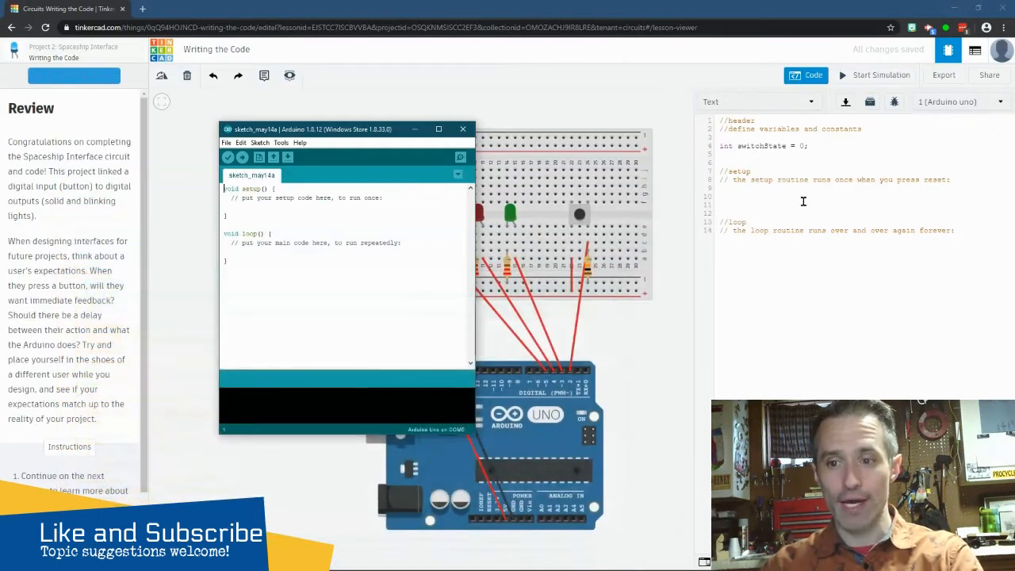
{"action": "left_click", "coordinate": [803, 201]}
{"action": "left_click_drag", "start_coordinate": [800, 249], "coordinate": [680, 106]}
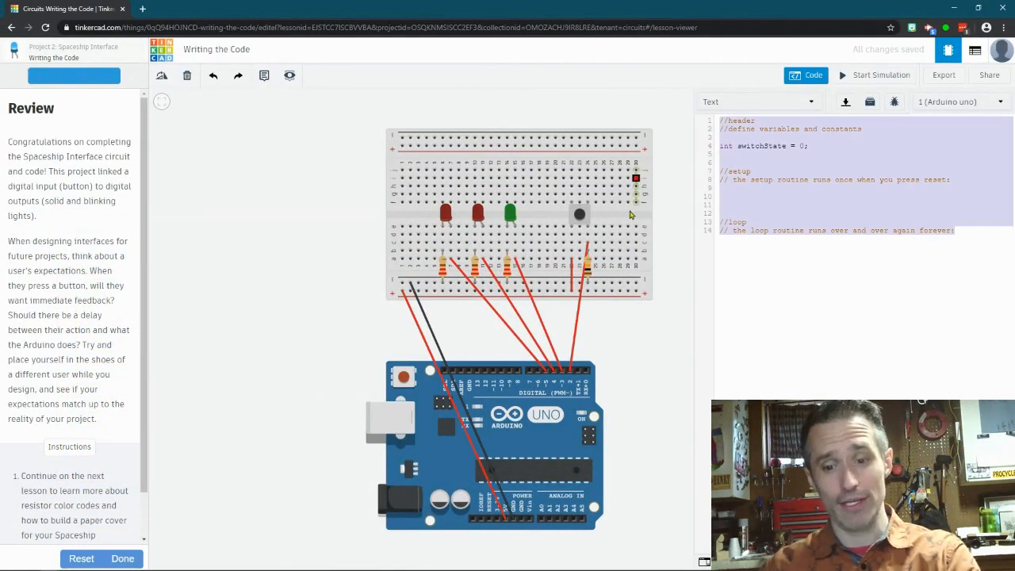
{"action": "key", "text": "ctrl+v"}
{"action": "scroll", "coordinate": [812, 364], "scroll_direction": "up", "scroll_amount": 3}
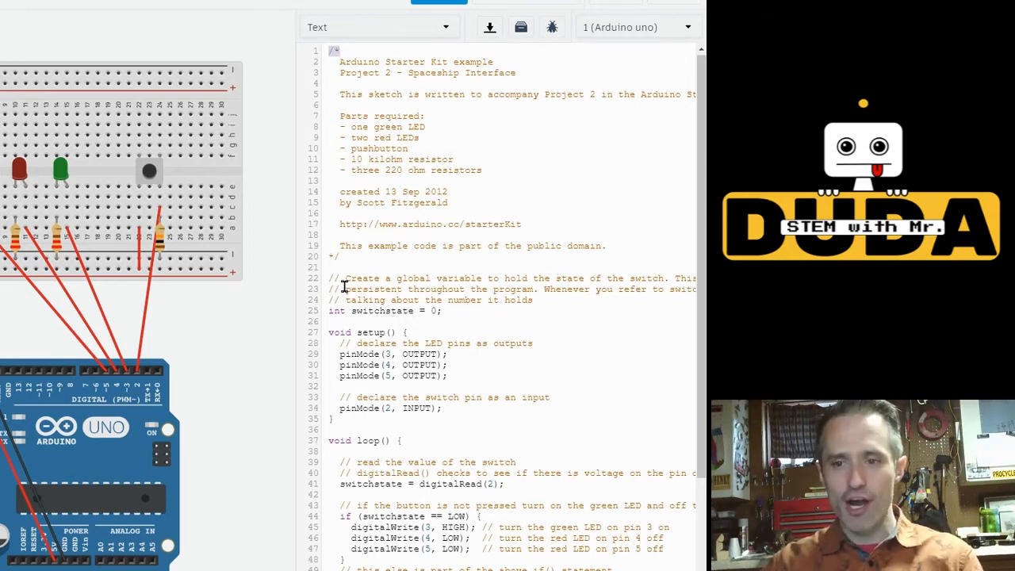
- Examine the pasted sketch's block and line comments, author credit, public domain note and the switchstate variable declaration
{"action": "left_click_drag", "start_coordinate": [339, 255], "coordinate": [328, 278]}
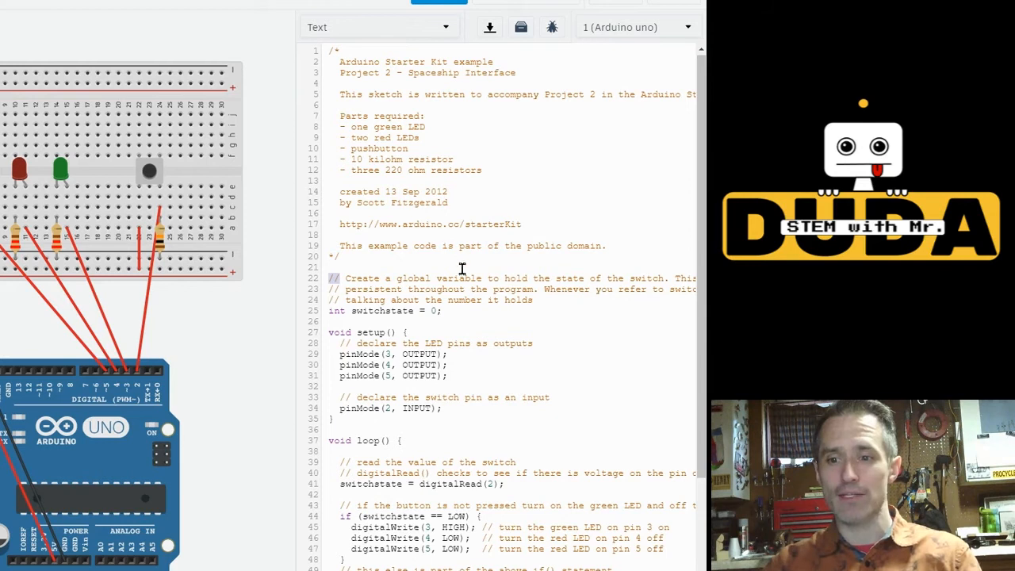
{"action": "left_click", "coordinate": [411, 126]}
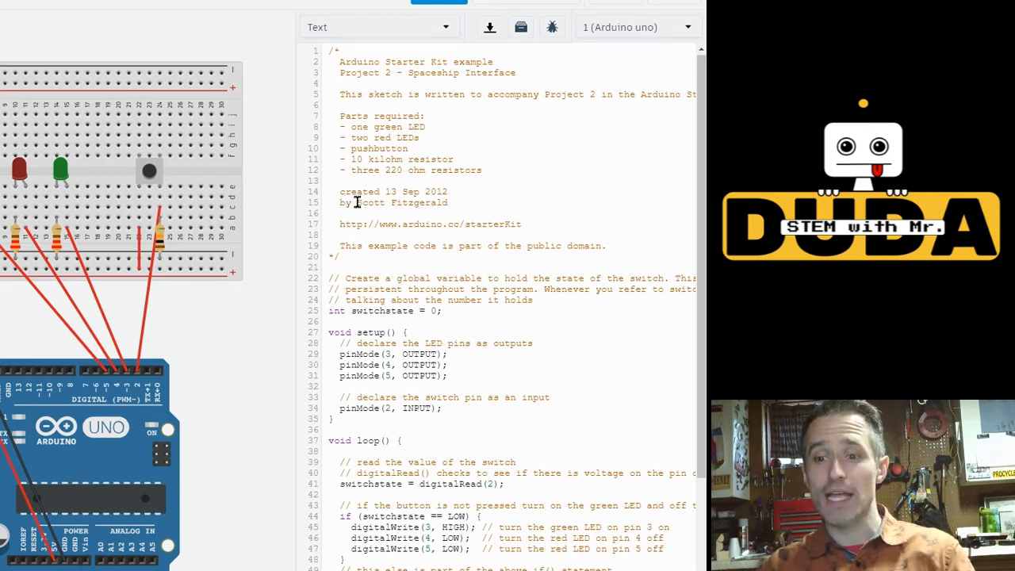
{"action": "left_click_drag", "start_coordinate": [356, 203], "coordinate": [444, 206]}
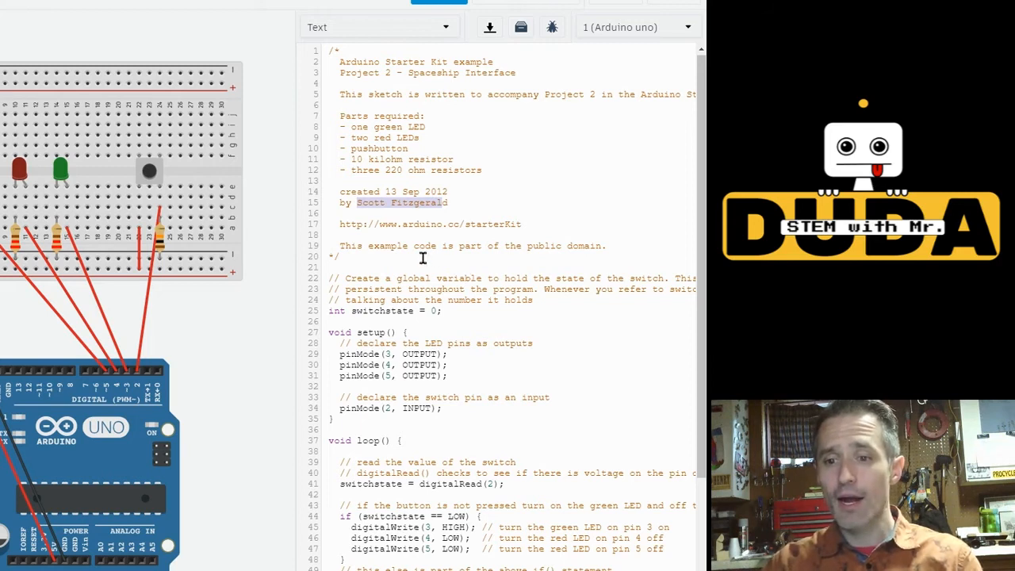
{"action": "left_click_drag", "start_coordinate": [463, 247], "coordinate": [595, 252]}
{"action": "left_click", "coordinate": [374, 275]}
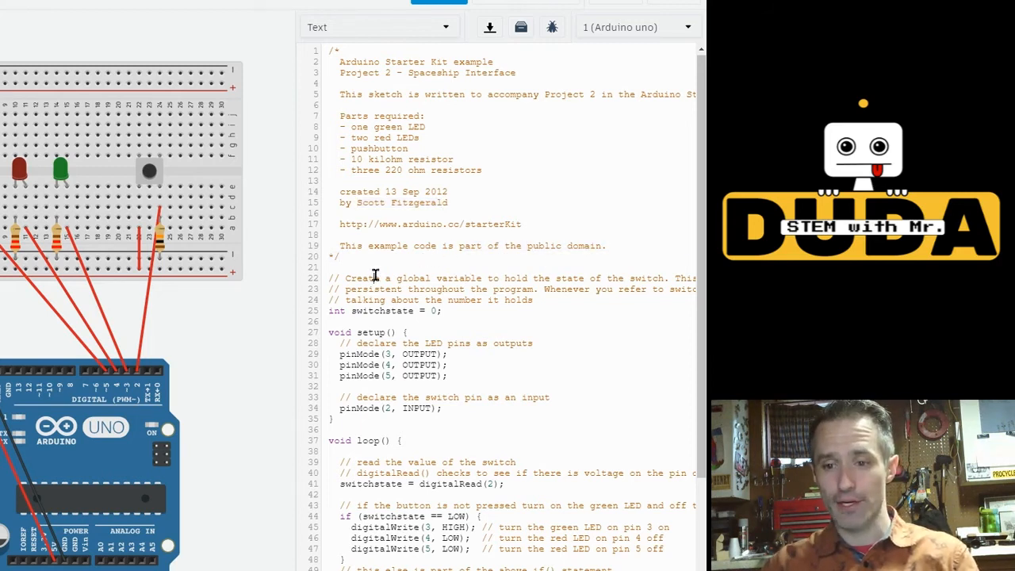
{"action": "scroll", "coordinate": [344, 281], "scroll_direction": "down", "scroll_amount": 4}
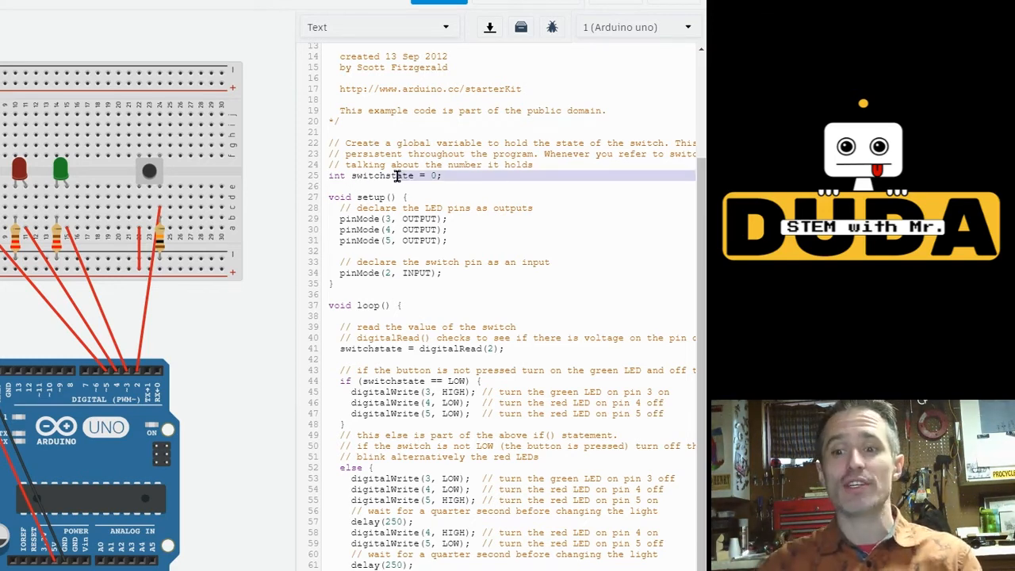
{"action": "left_click_drag", "start_coordinate": [411, 176], "coordinate": [355, 176]}
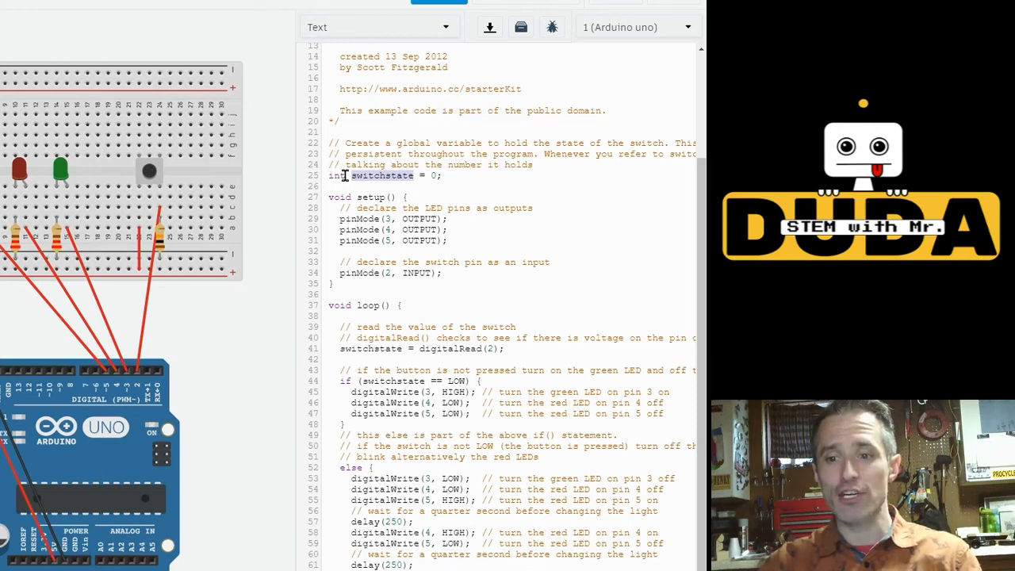
- Try to capitalize the second s of switchstate in the variable declaration
{"action": "left_click", "coordinate": [389, 175]}
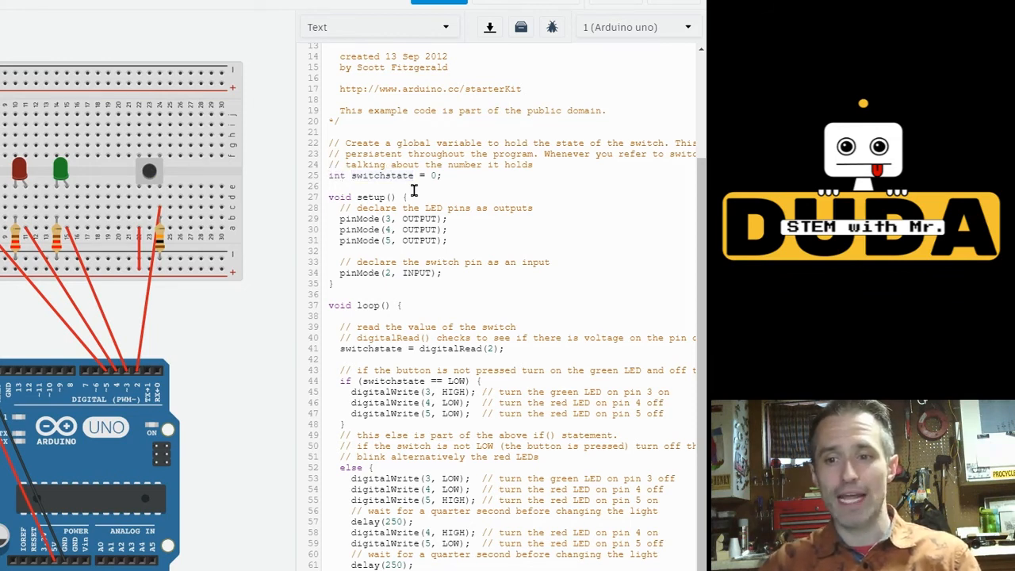
{"action": "key", "text": "BackSpace"}
{"action": "type", "text": "S"}
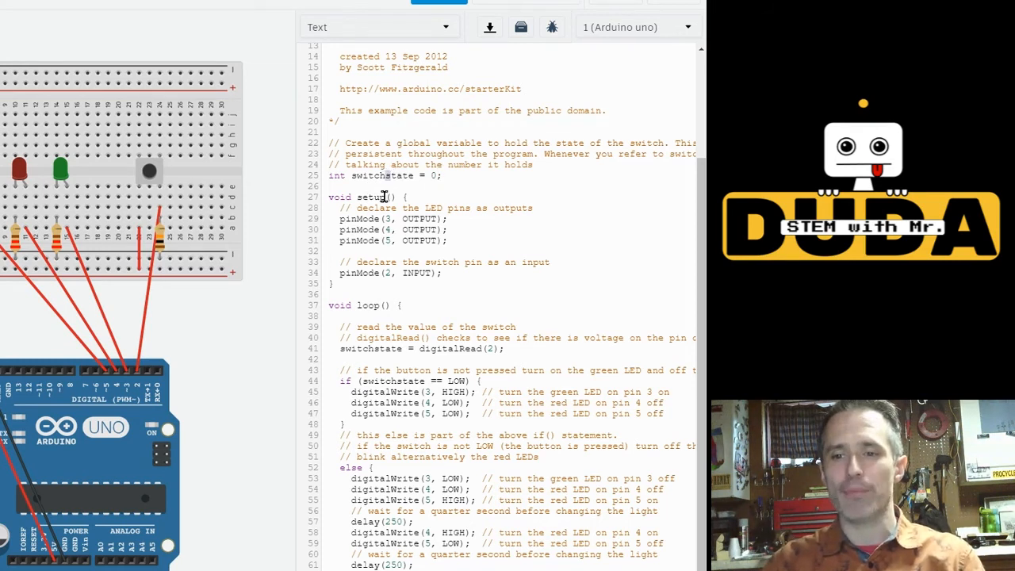
- Try a second declaration, int switchState = 0;, on a new line below the switchstate declaration and remove it again
{"action": "left_click", "coordinate": [450, 175]}
{"action": "key", "text": "Return"}
{"action": "type", "text": "int switchState = 0"}
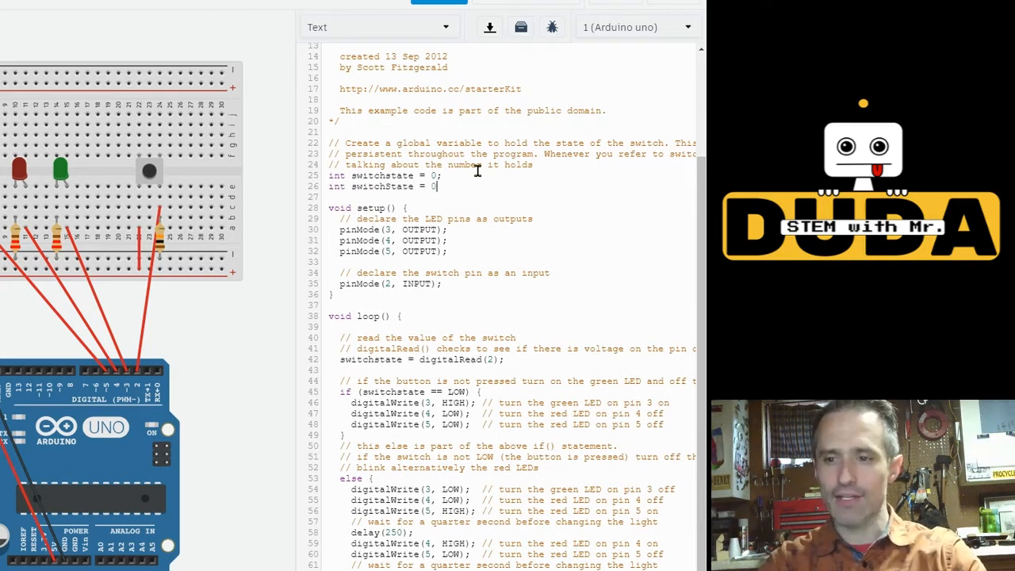
{"action": "type", "text": ";"}
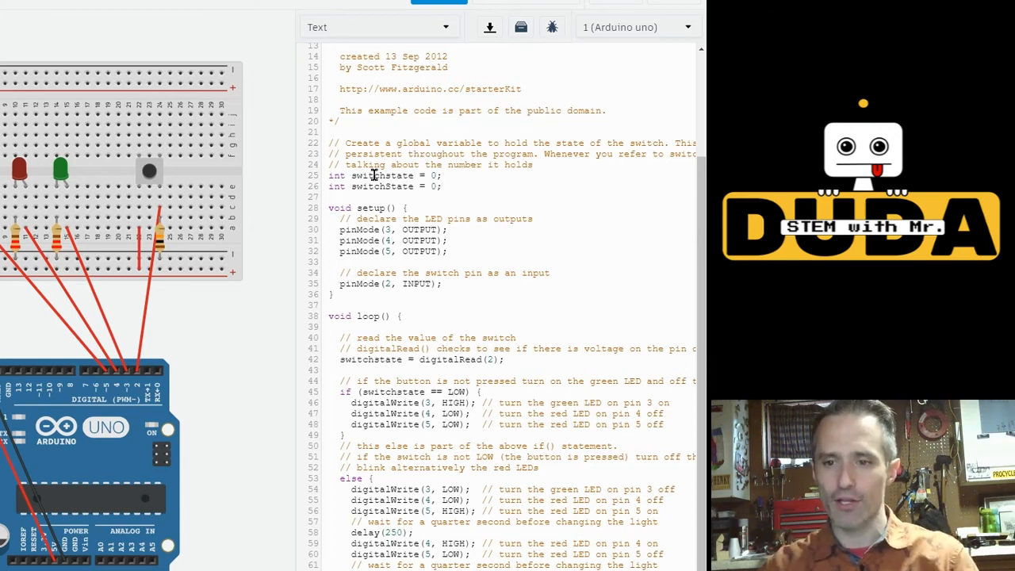
{"action": "left_click_drag", "start_coordinate": [458, 188], "coordinate": [325, 188]}
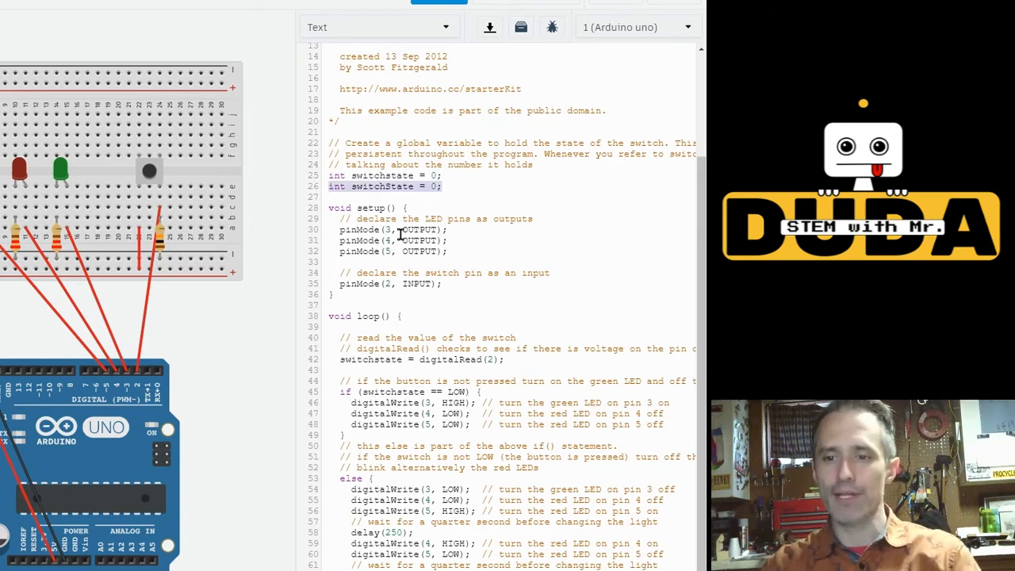
{"action": "key", "text": "BackSpace"}
{"action": "key", "text": "BackSpace"}
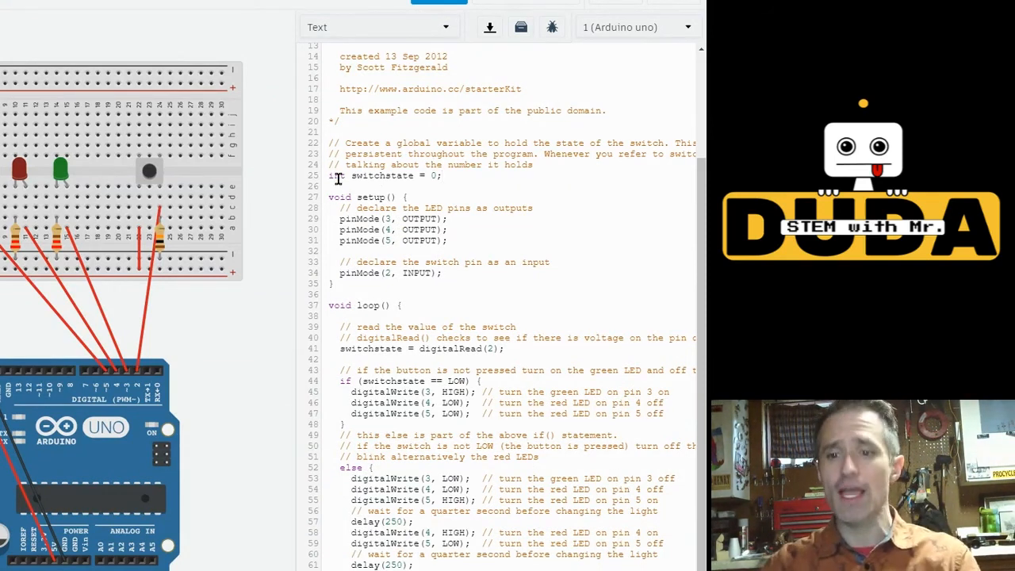
- Examine the setup function's pinMode lines for pins 3, 4, 5 and 2 alongside the matching wired pins on the Arduino
{"action": "left_click_drag", "start_coordinate": [328, 197], "coordinate": [408, 196]}
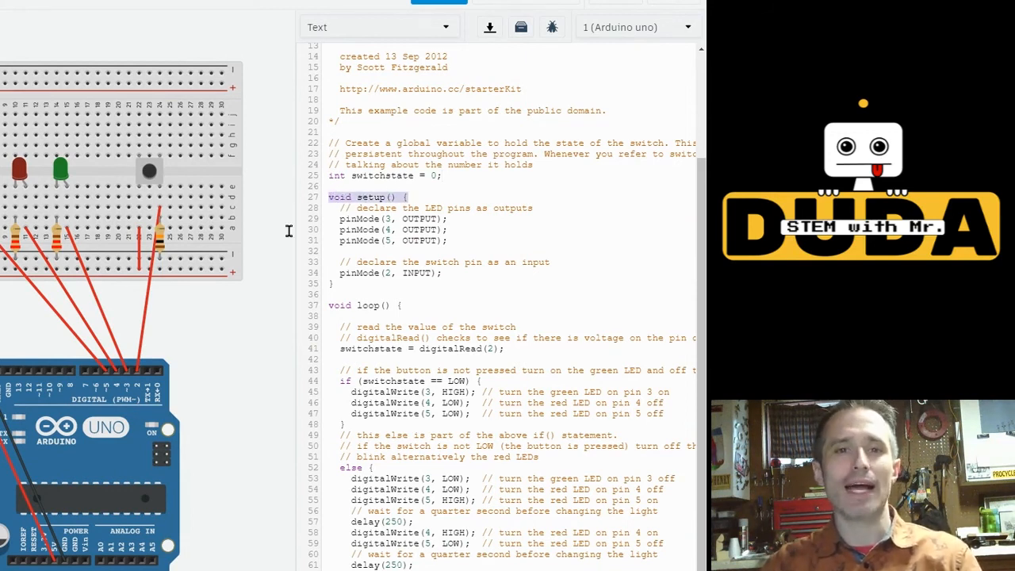
{"action": "left_click", "coordinate": [381, 226]}
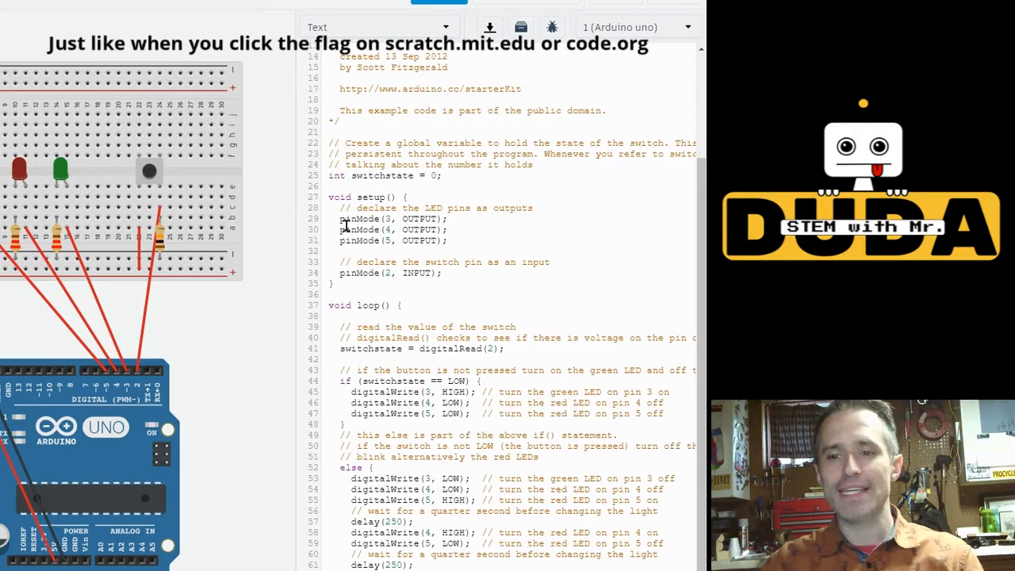
{"action": "triple_click", "coordinate": [378, 226]}
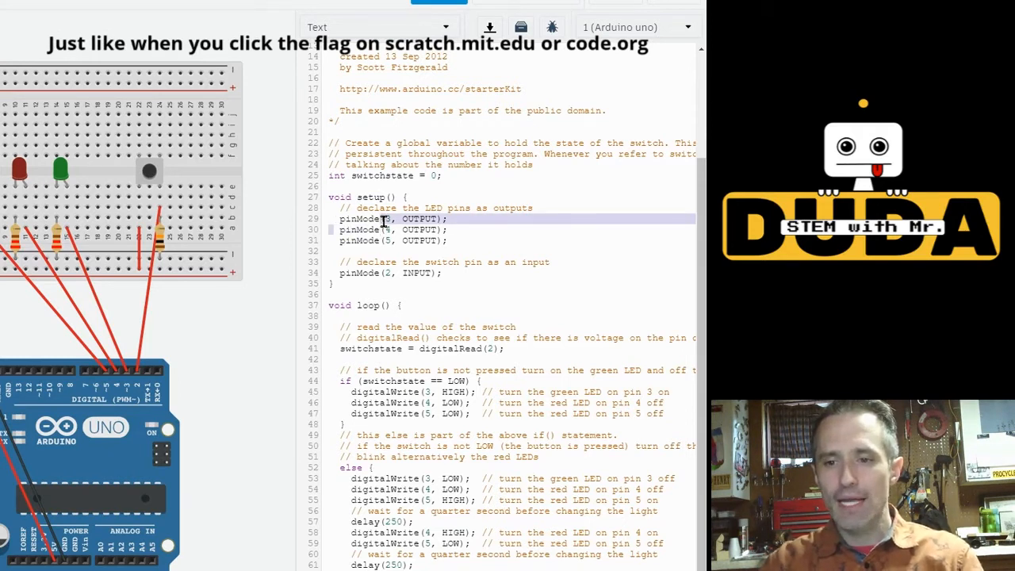
{"action": "left_click", "coordinate": [384, 222]}
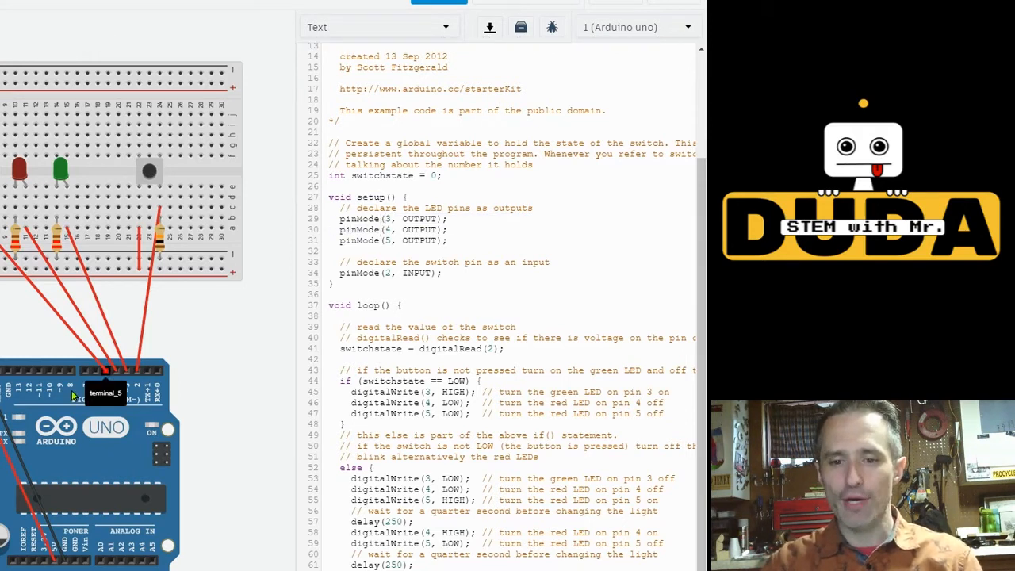
{"action": "left_click", "coordinate": [111, 373]}
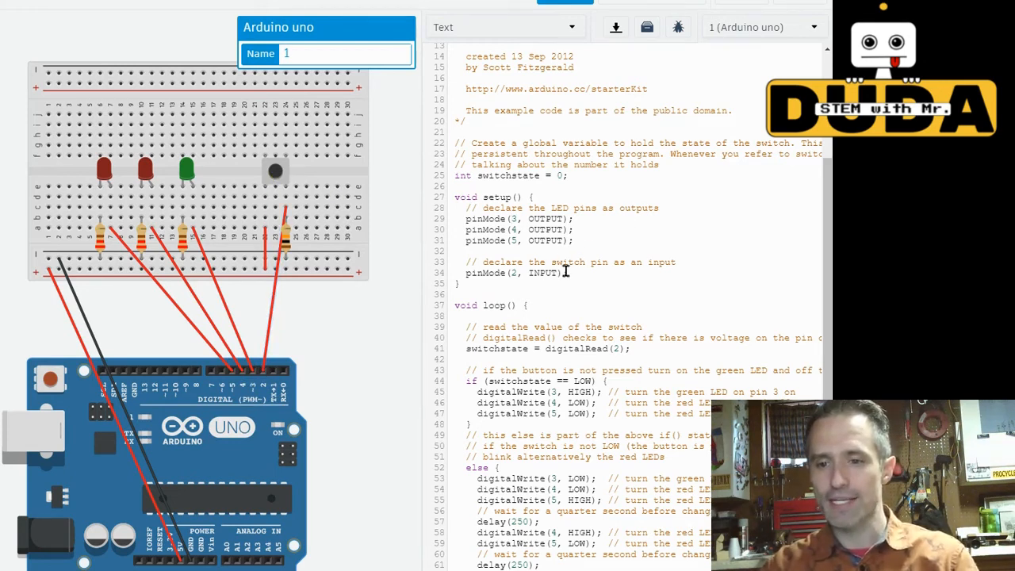
{"action": "left_click_drag", "start_coordinate": [676, 261], "coordinate": [461, 262]}
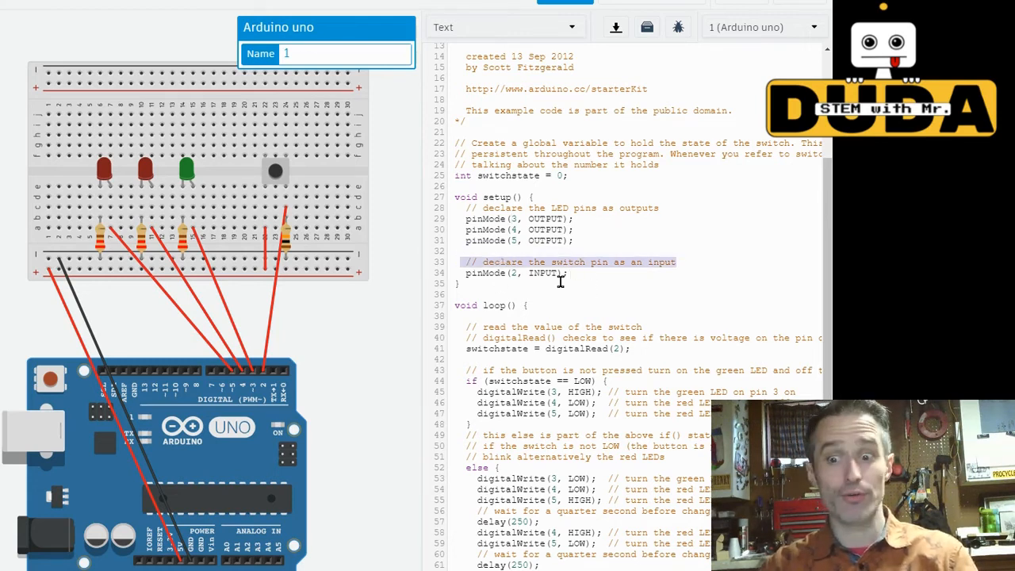
{"action": "left_click", "coordinate": [520, 285]}
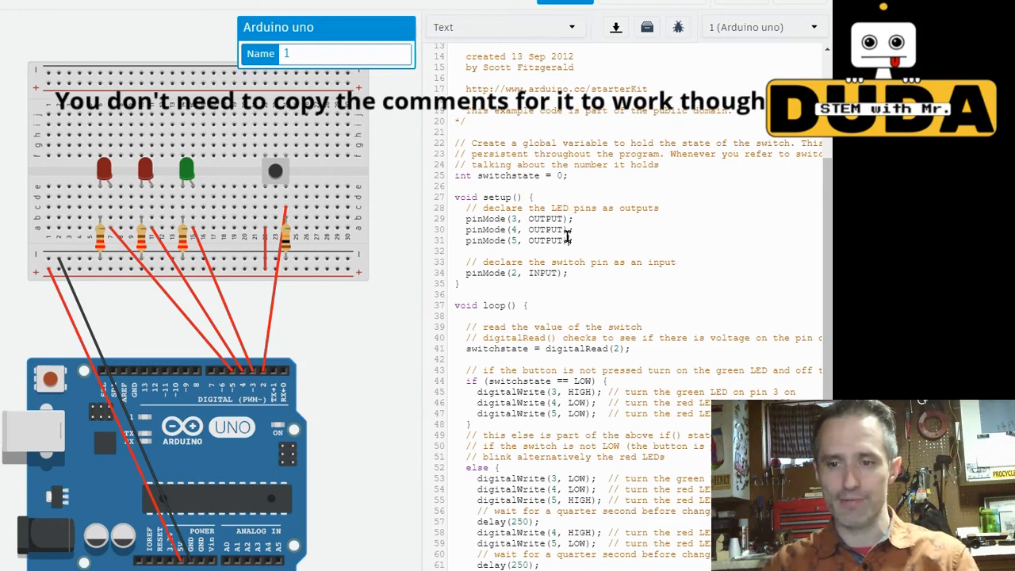
- Examine the loop function's digitalRead call for the switch on pin 2 and the delay between LED changes
{"action": "scroll", "coordinate": [490, 290], "scroll_direction": "down", "scroll_amount": 1}
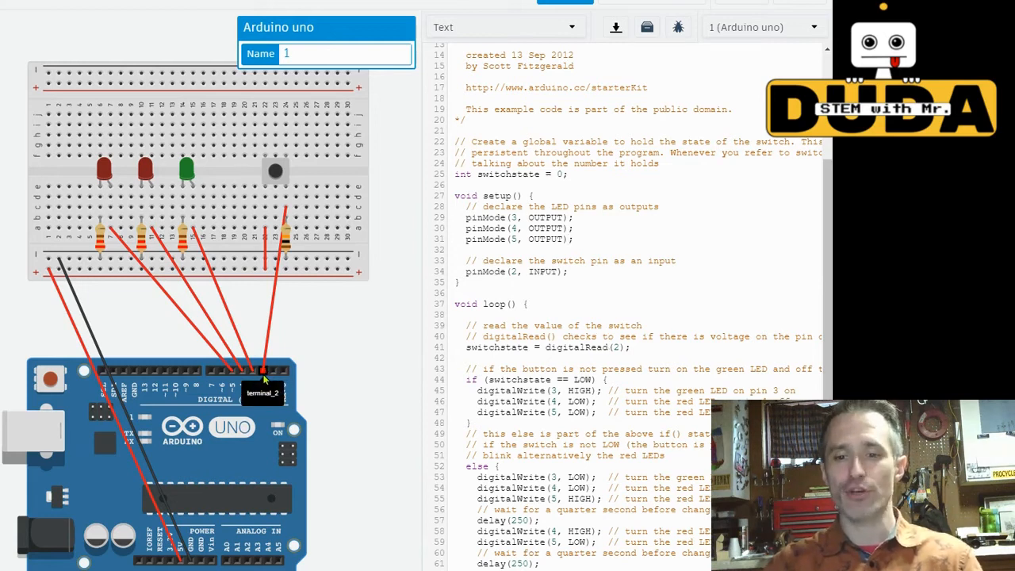
{"action": "left_click_drag", "start_coordinate": [545, 349], "coordinate": [608, 349]}
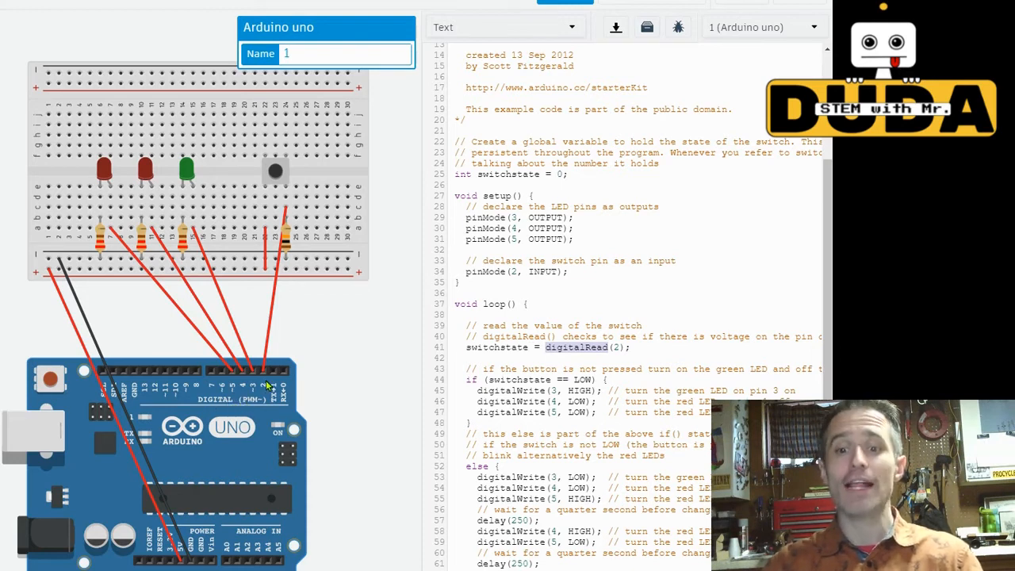
{"action": "left_click", "coordinate": [547, 351]}
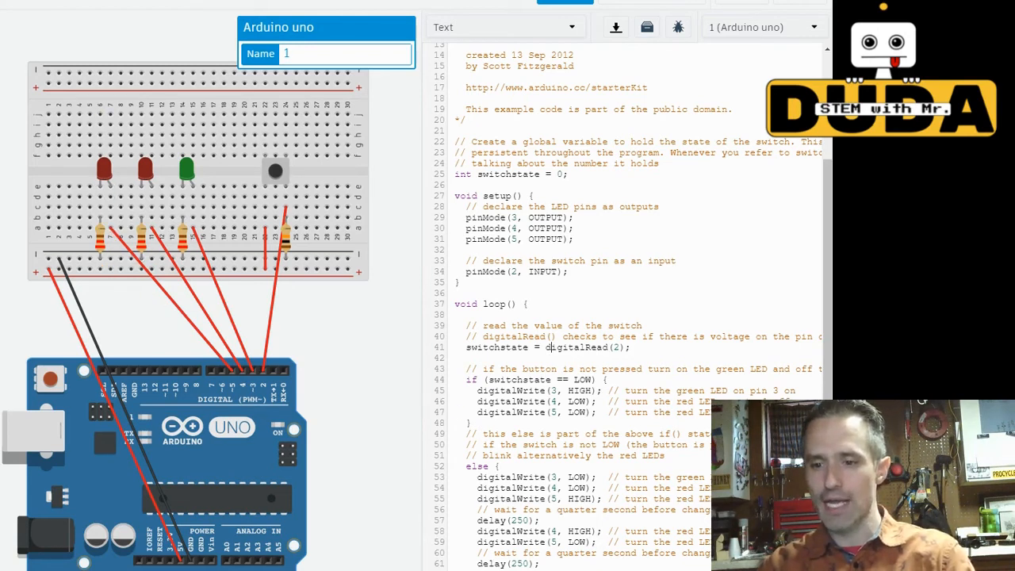
{"action": "left_click_drag", "start_coordinate": [528, 519], "coordinate": [515, 517]}
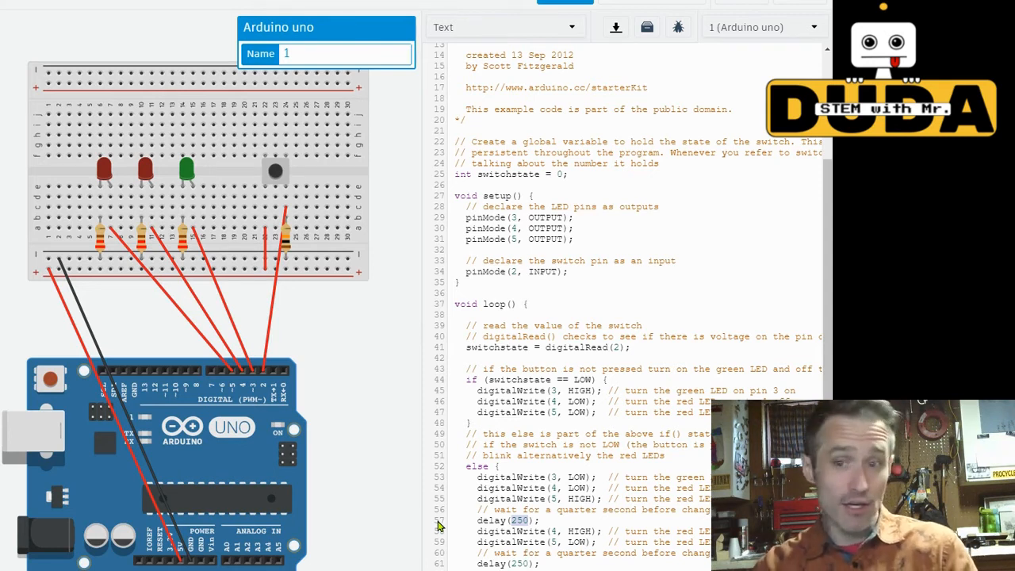
{"action": "left_click", "coordinate": [522, 520]}
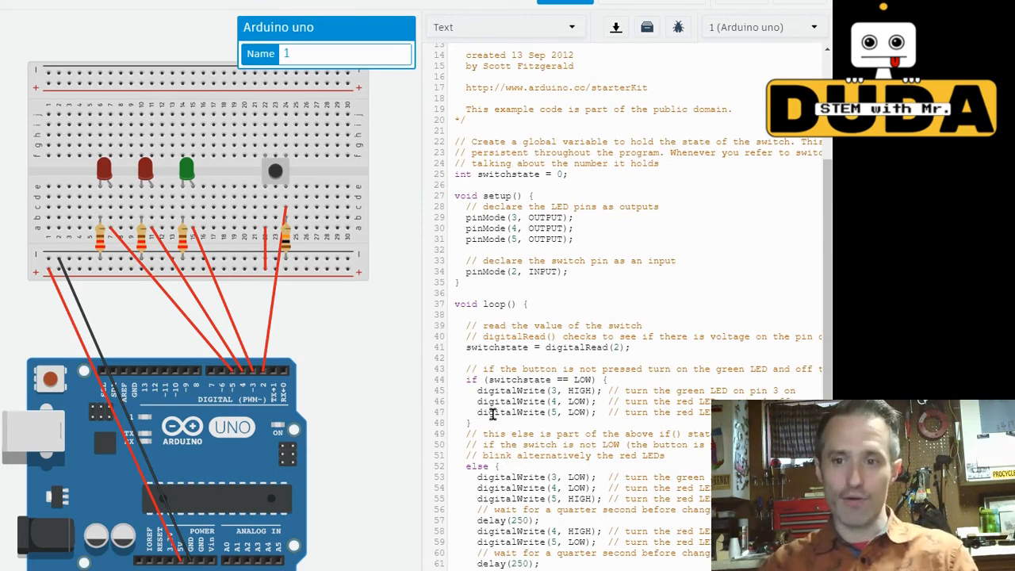
- Simulate the circuit with the example code and test the LEDs by operating the breadboard pushbutton
{"action": "left_click", "coordinate": [390, 254]}
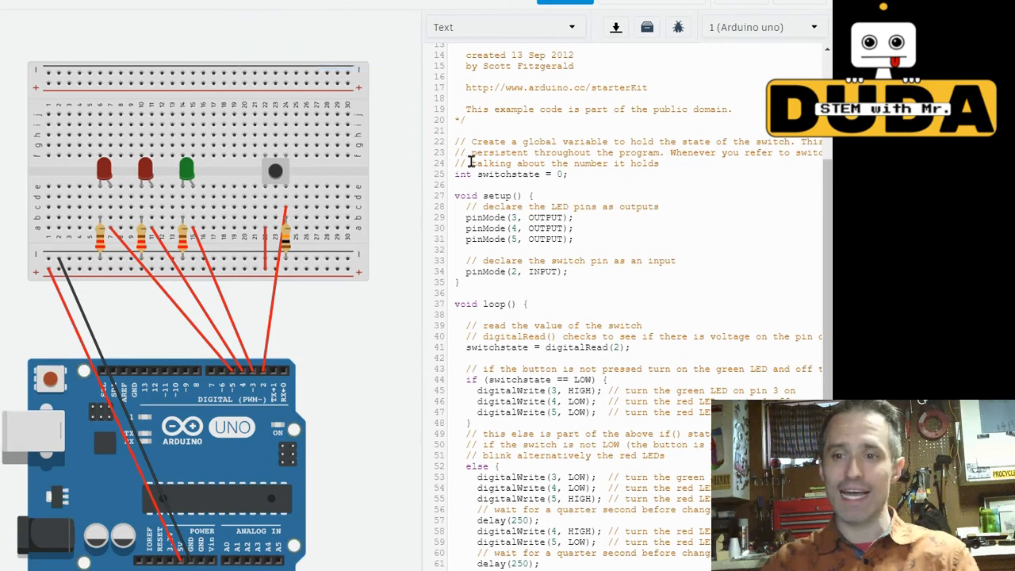
{"action": "left_click", "coordinate": [660, 4]}
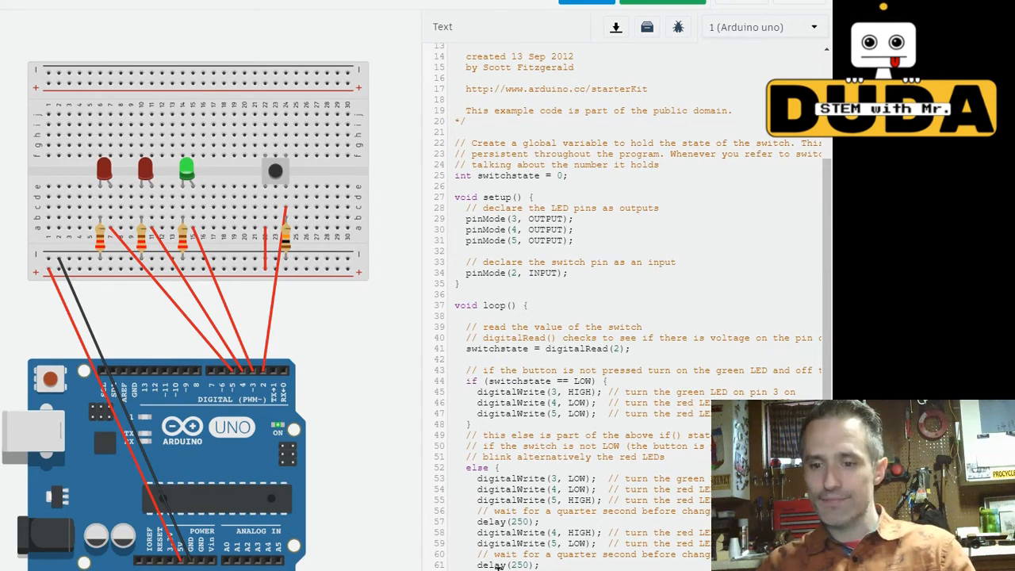
{"action": "left_click", "coordinate": [276, 173]}
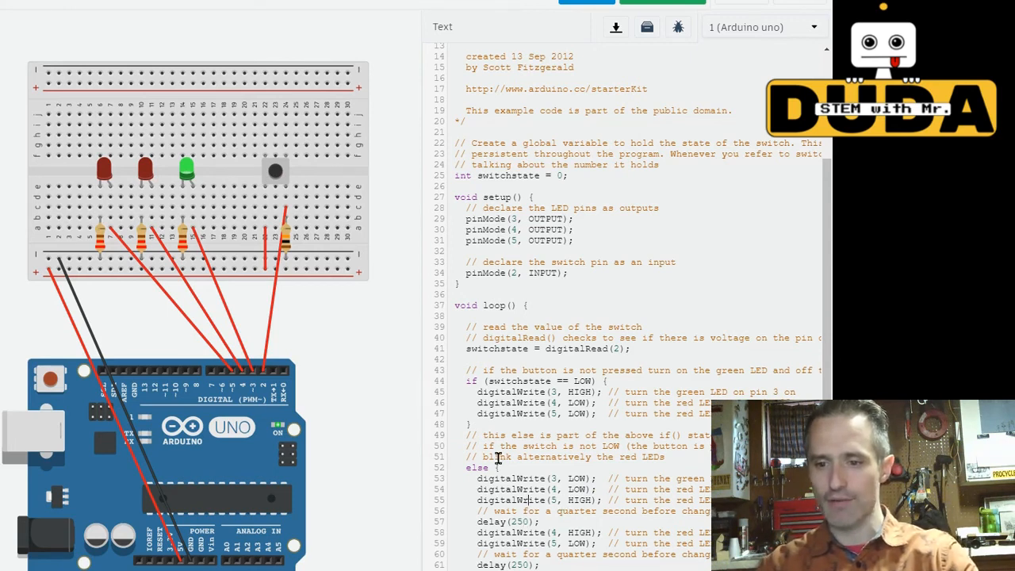
- Stop the simulation, set both delays in the else block to 1000, and rerun it to test the pushbutton
{"action": "left_click", "coordinate": [660, 3]}
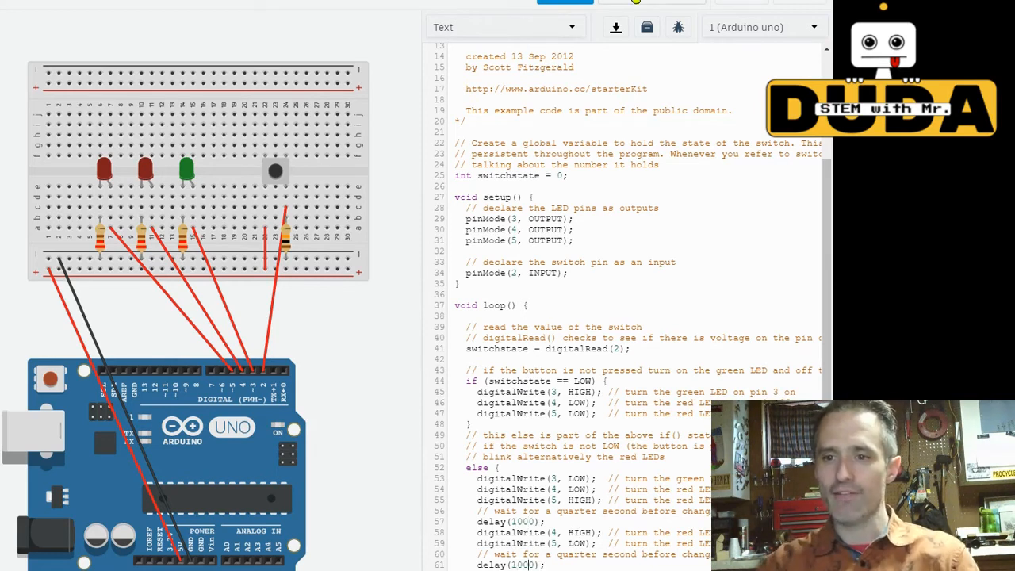
{"action": "left_click", "coordinate": [635, 3]}
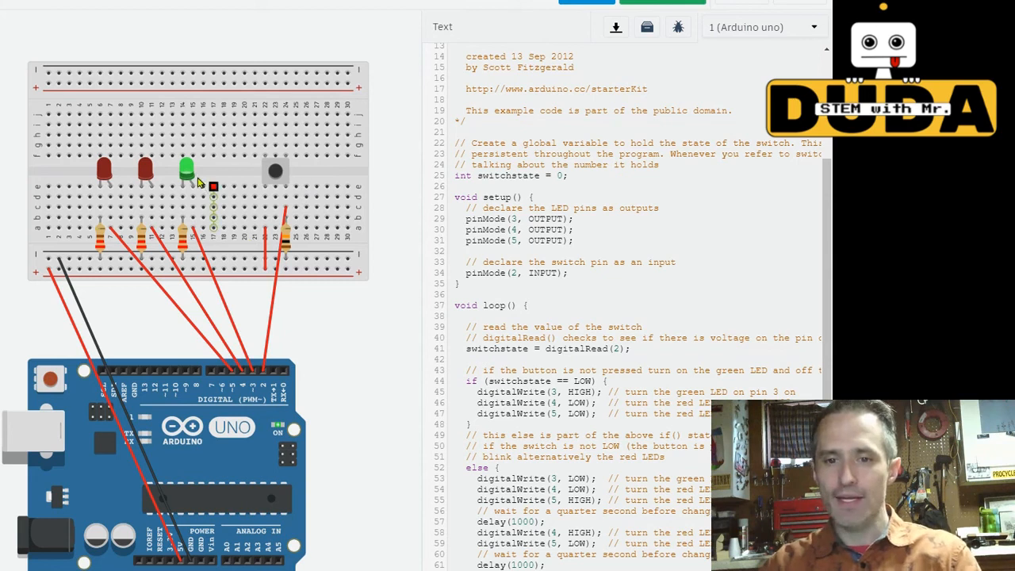
{"action": "left_click", "coordinate": [276, 173]}
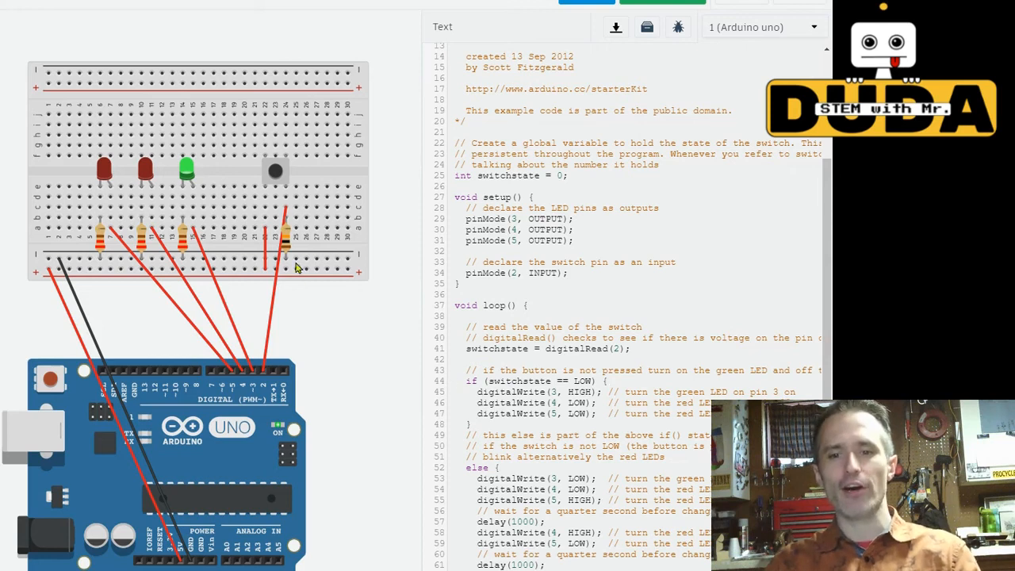
{"action": "left_click", "coordinate": [275, 176]}
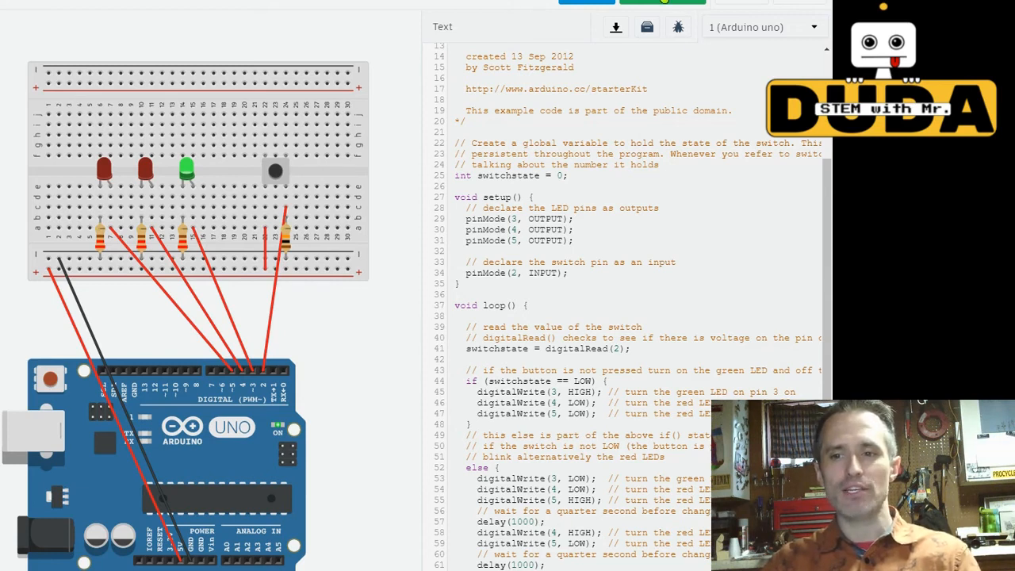
- Stop the simulation, set pin 4 to HIGH in the switchstate == LOW block, and rerun it to test the pushbutton
{"action": "left_click", "coordinate": [665, 2]}
{"action": "double_click", "coordinate": [578, 402]}
{"action": "type", "text": "HIGH"}
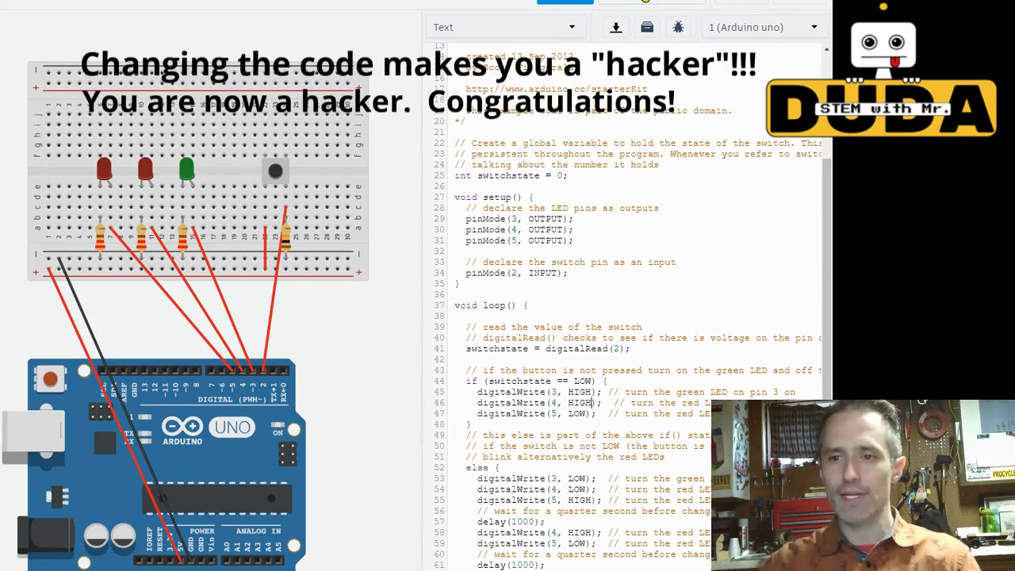
{"action": "left_click", "coordinate": [648, 2]}
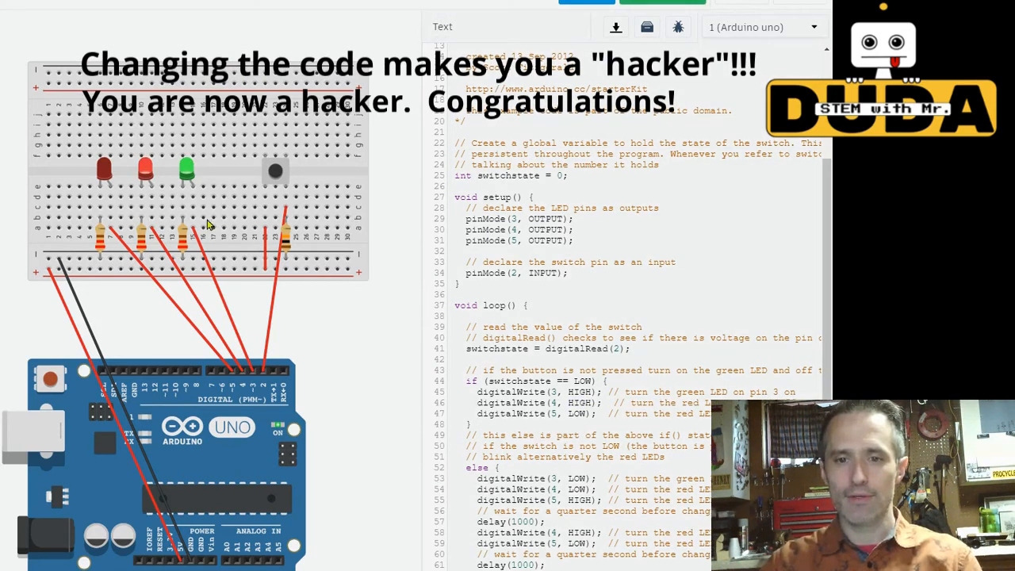
{"action": "left_click", "coordinate": [275, 176]}
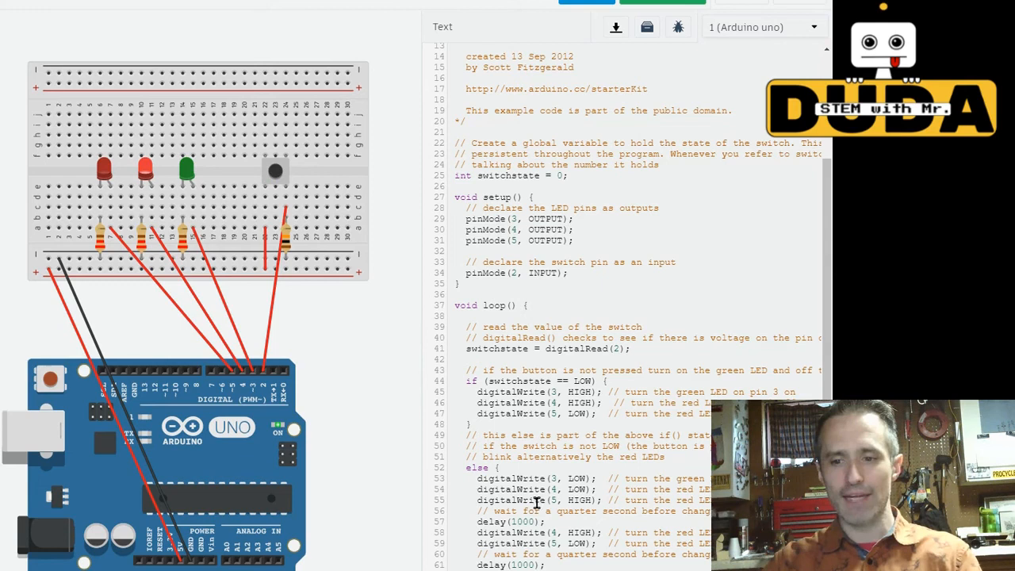
- Stop the simulation, set the last delay in the else block to 250, and rerun it to test the pushbutton
{"action": "left_click", "coordinate": [655, 2]}
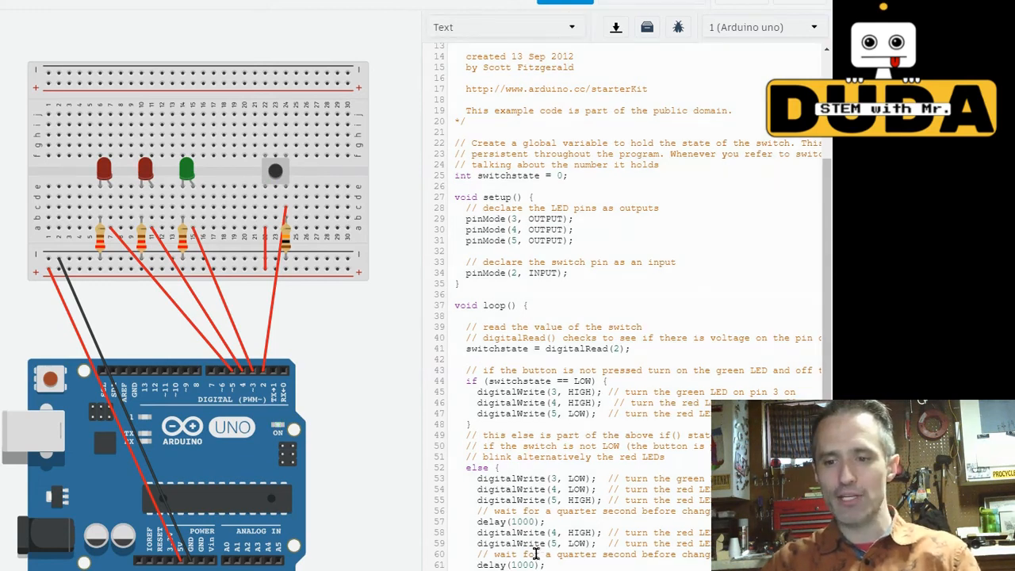
{"action": "left_click_drag", "start_coordinate": [534, 565], "coordinate": [512, 559]}
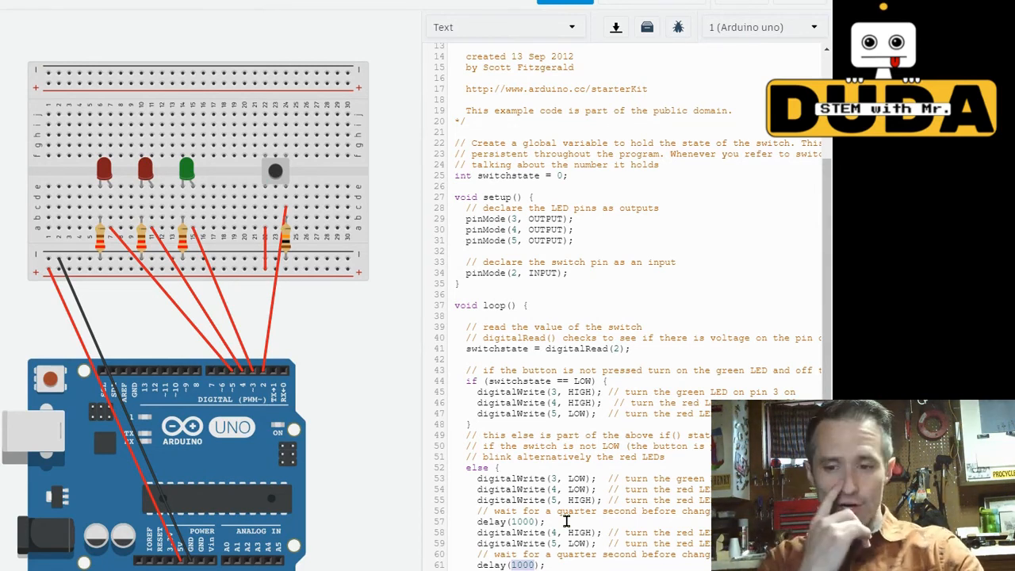
{"action": "type", "text": "25"}
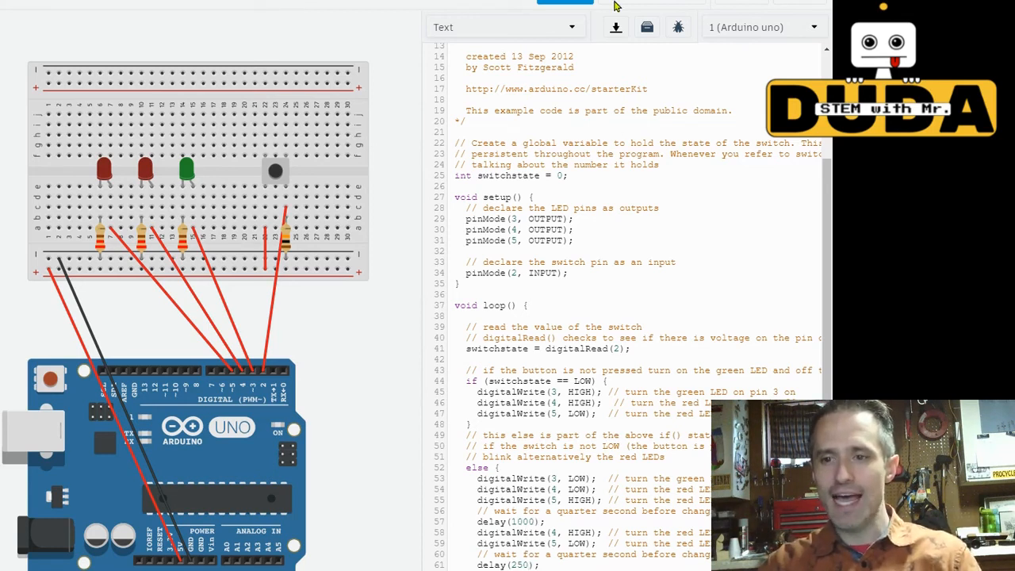
{"action": "left_click", "coordinate": [655, 5]}
{"action": "left_click", "coordinate": [274, 179]}
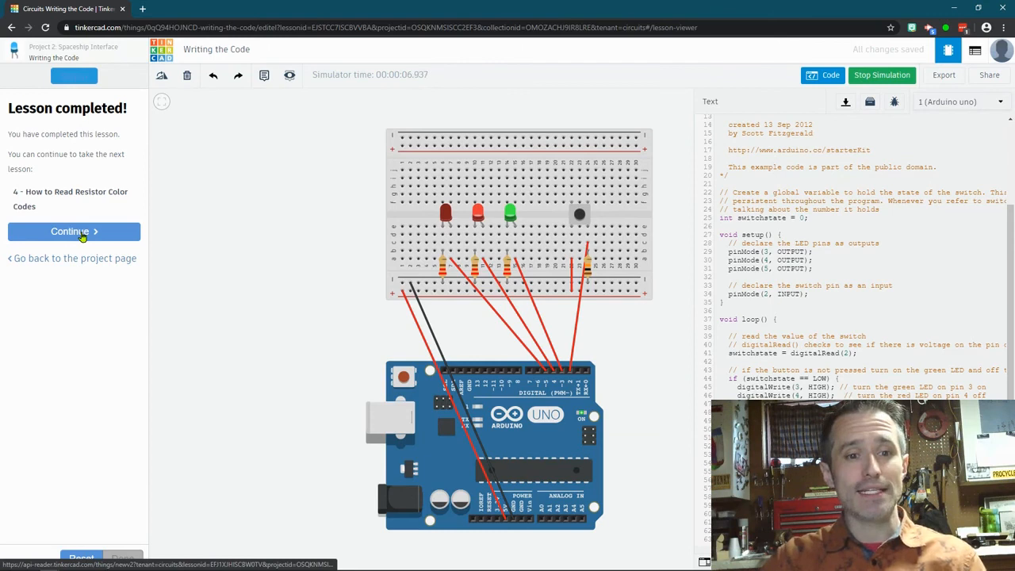
- Continue to the How to Read Resistor Color Codes lesson, go through its pages, and proceed to the Spaceship Template lesson
{"action": "left_click", "coordinate": [82, 237]}
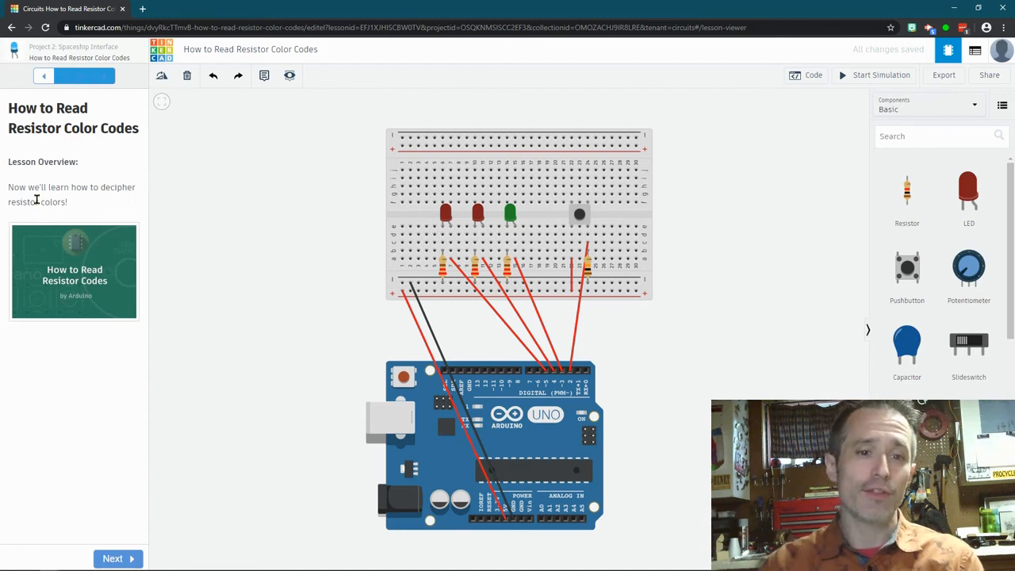
{"action": "left_click", "coordinate": [117, 559]}
{"action": "scroll", "coordinate": [74, 358], "scroll_direction": "down", "scroll_amount": 4}
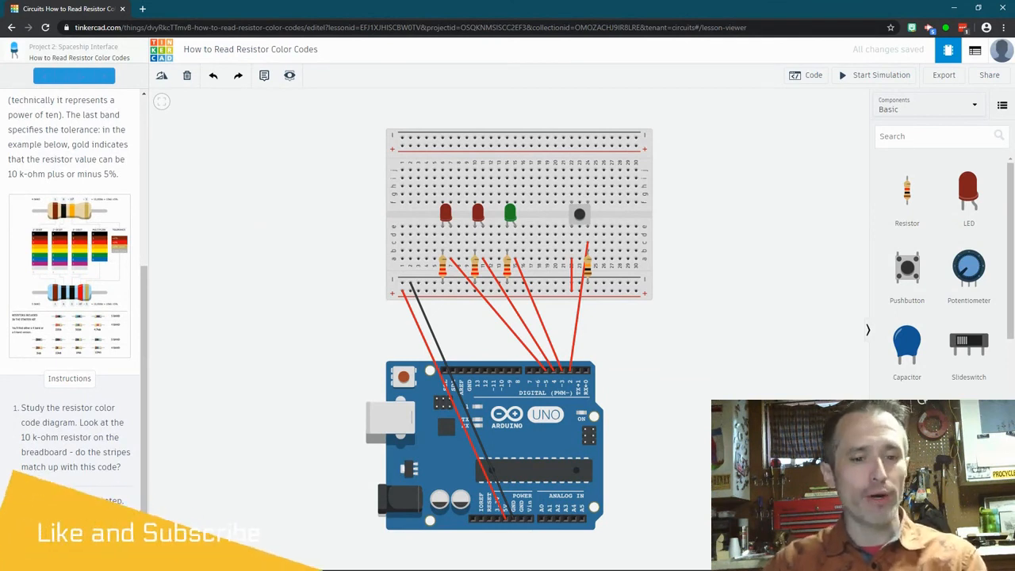
{"action": "left_click", "coordinate": [117, 559]}
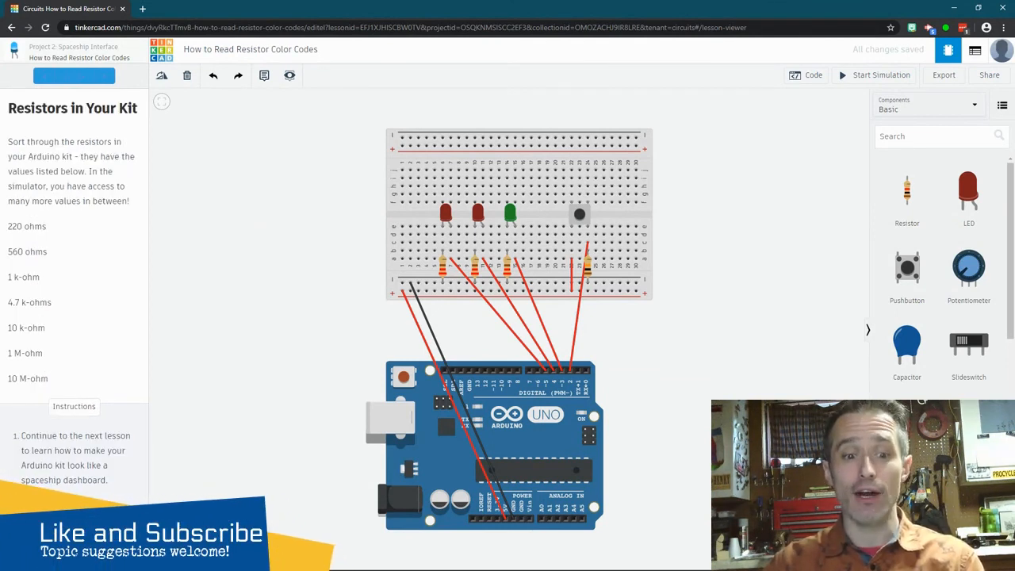
{"action": "left_click", "coordinate": [111, 552]}
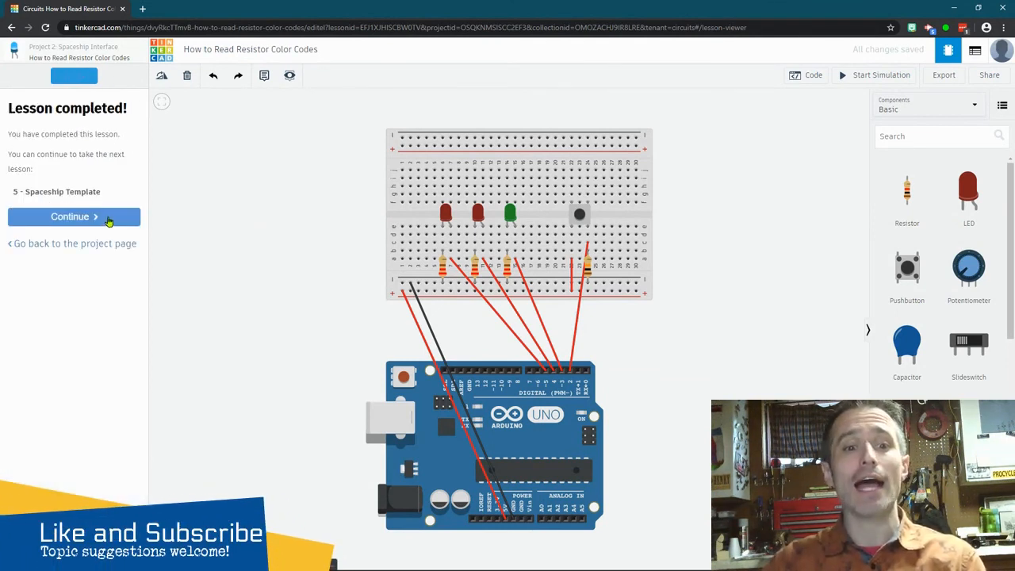
{"action": "left_click", "coordinate": [109, 222]}
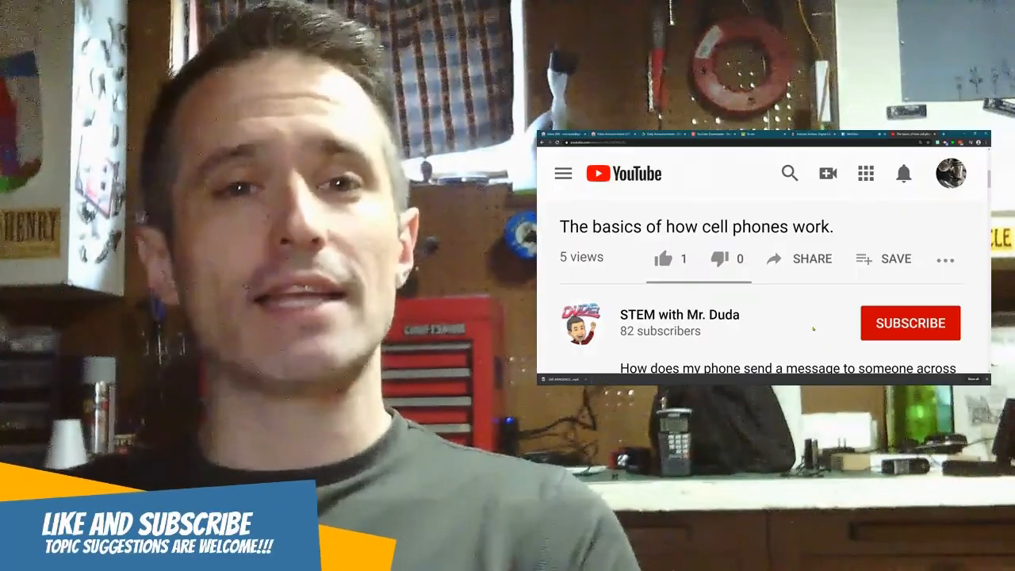
{"action": "left_click", "coordinate": [664, 260]}
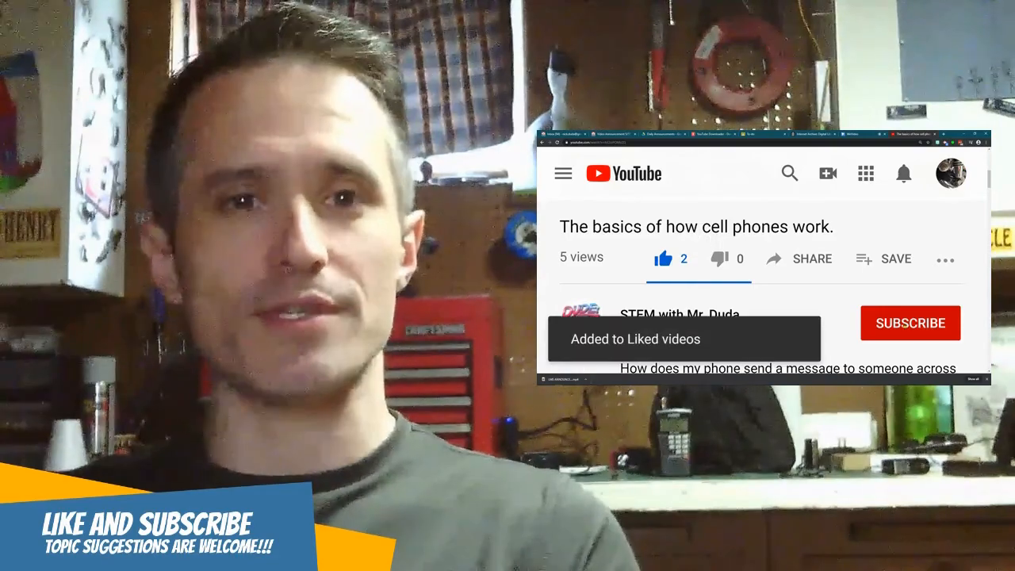
{"action": "left_click", "coordinate": [910, 323]}
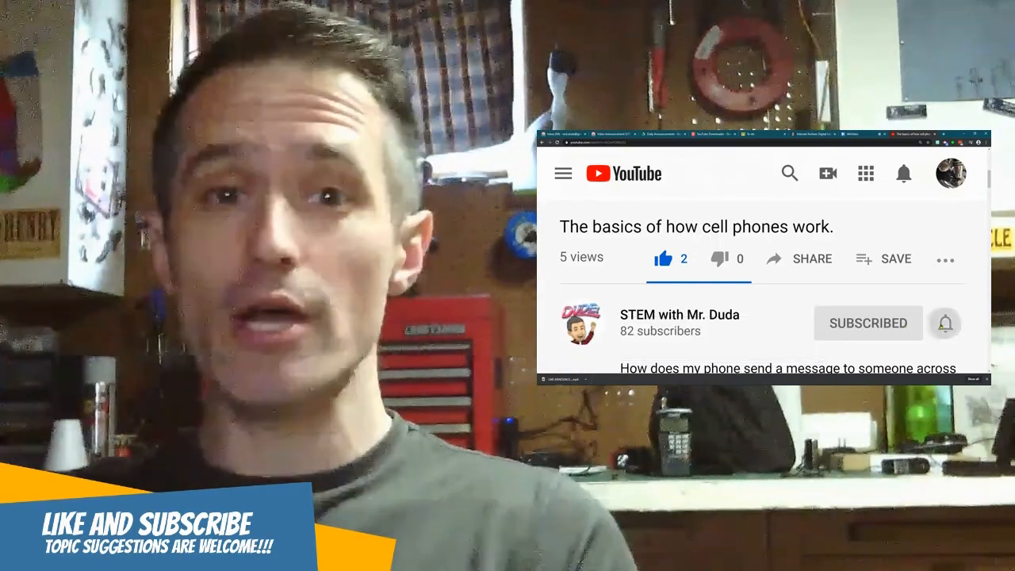